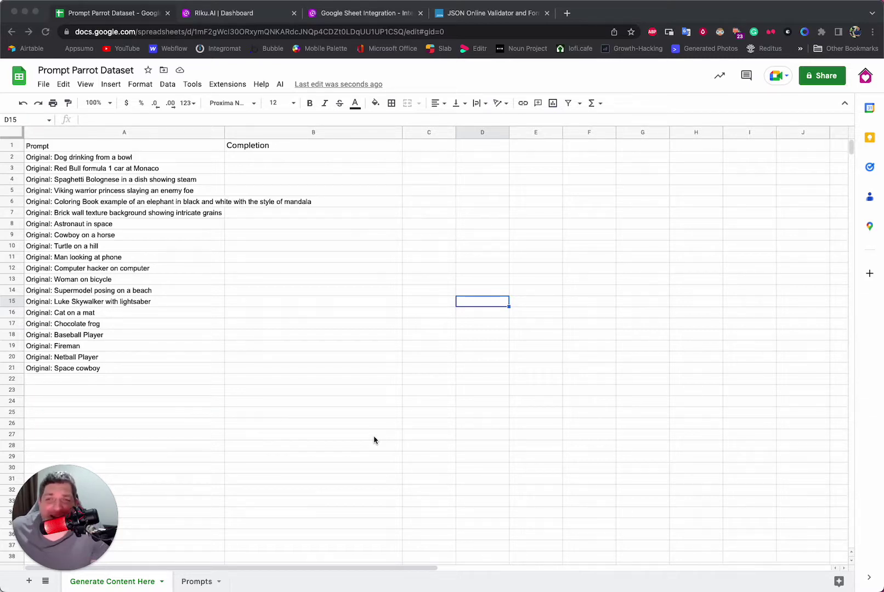
# Check the AI add-on menu from empty Completion cell B8, then go to Riku's Google Sheet Integration page.
pyautogui.click(357, 267)
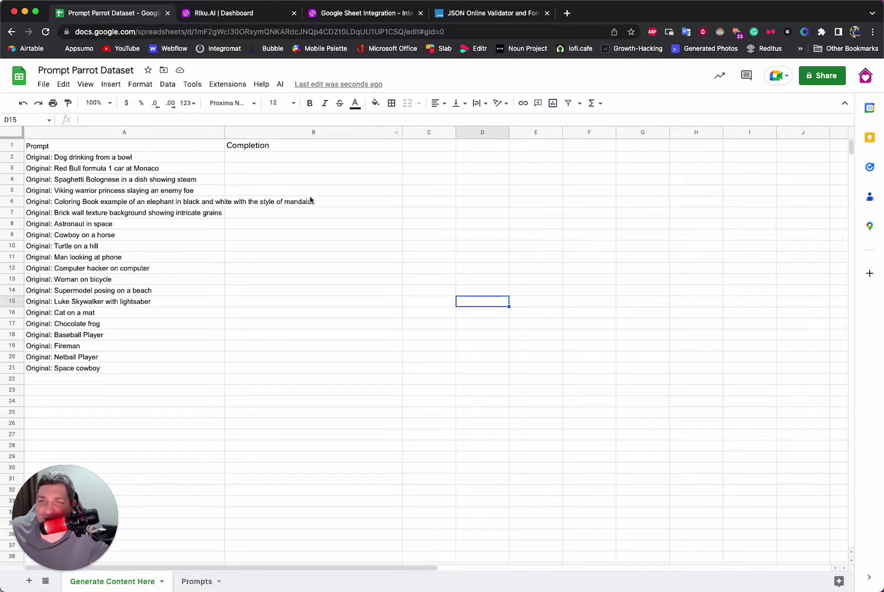
pyautogui.click(306, 223)
pyautogui.click(281, 84)
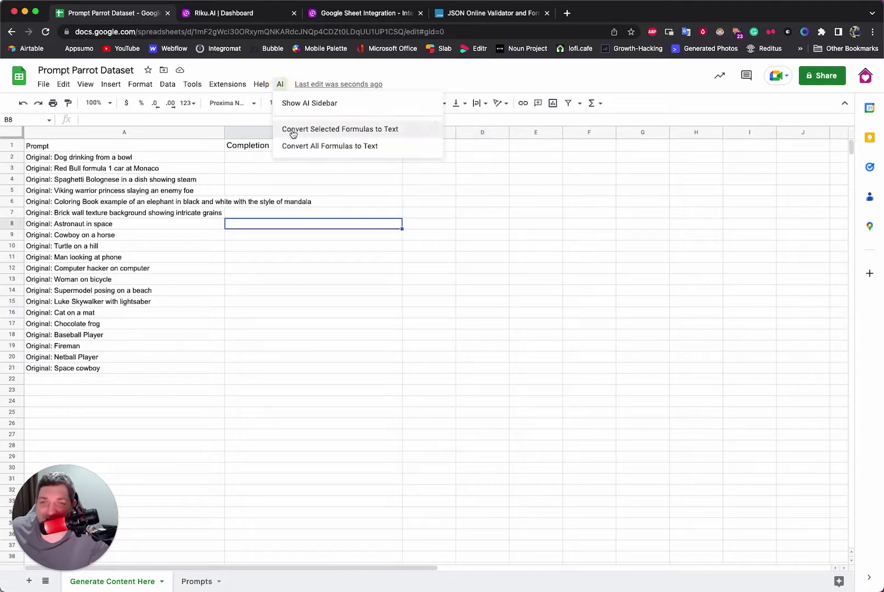
pyautogui.click(297, 227)
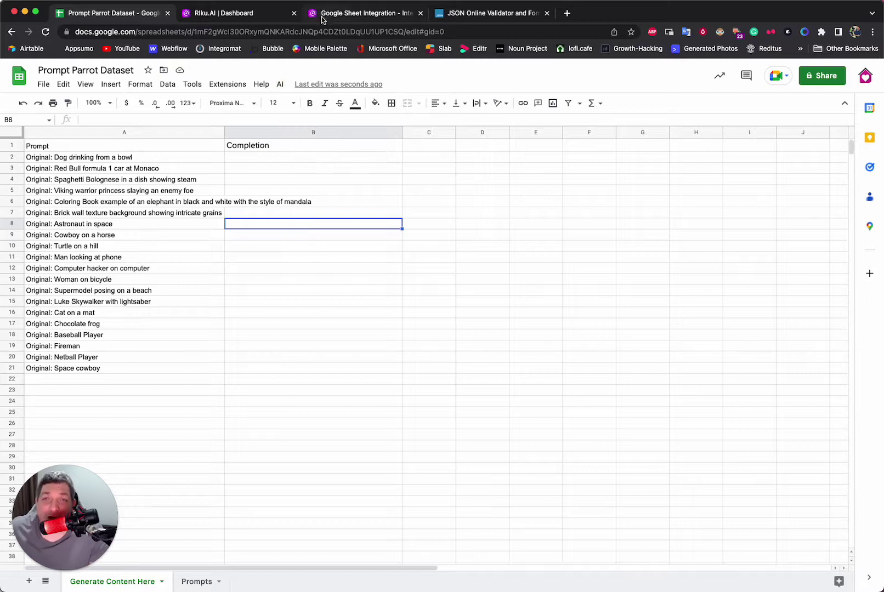
pyautogui.click(350, 14)
pyautogui.scroll(8, 274, 192)
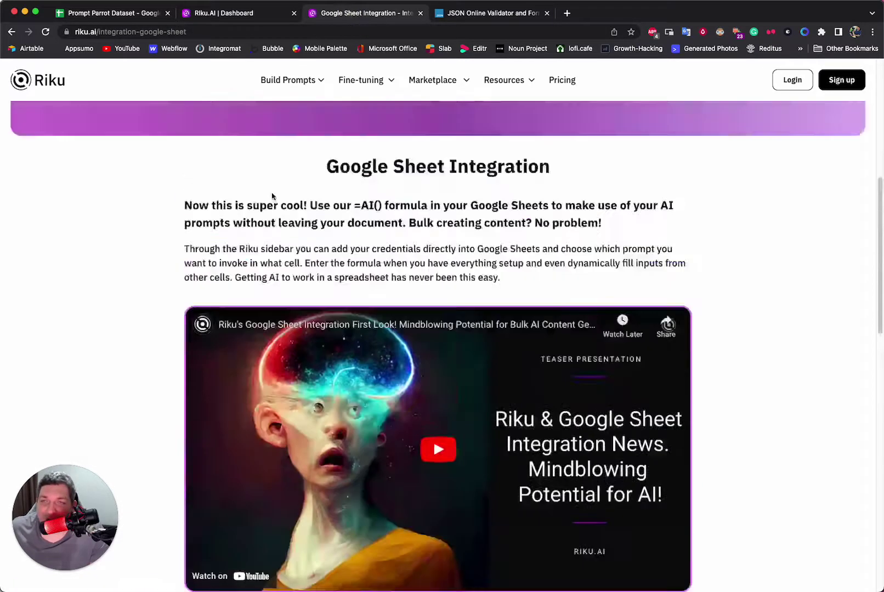
pyautogui.scroll(-20, 277, 219)
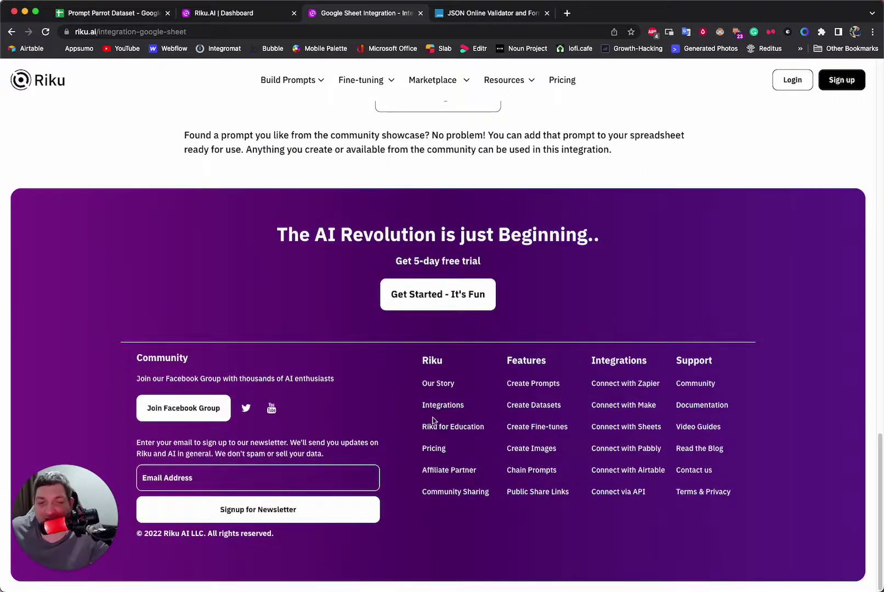
pyautogui.click(608, 431)
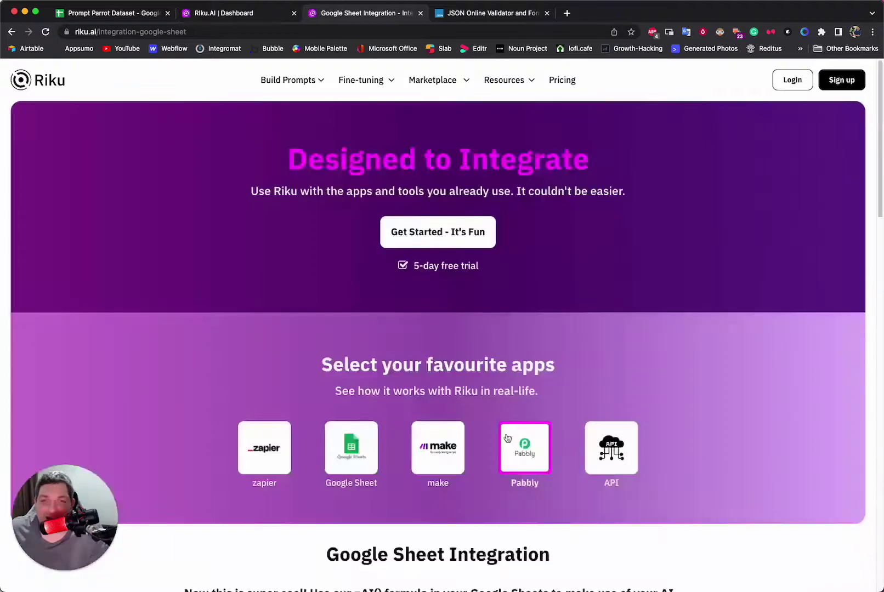
pyautogui.scroll(-4, 430, 403)
pyautogui.scroll(-1, 430, 404)
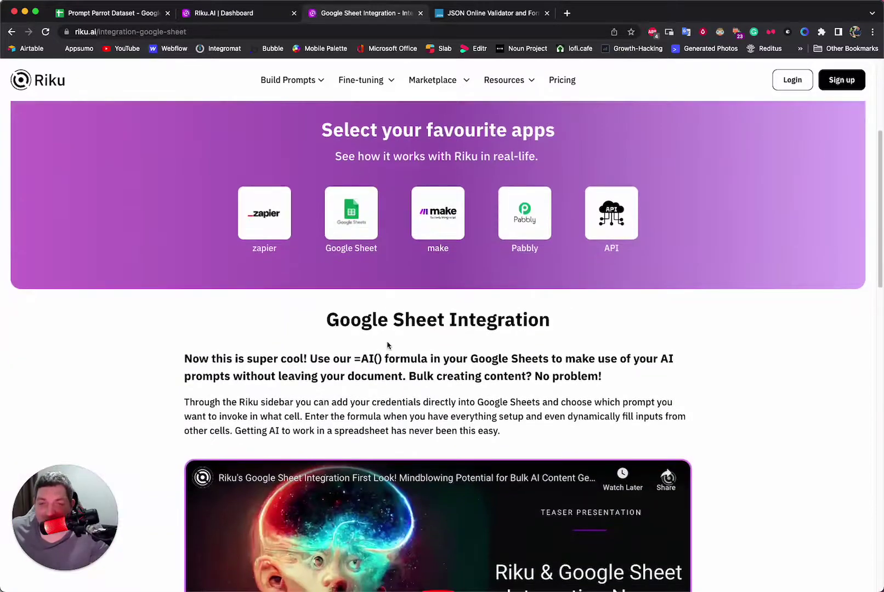
pyautogui.scroll(-1, 370, 361)
pyautogui.moveTo(355, 353); pyautogui.dragTo(383, 353)
pyautogui.scroll(-10, 367, 366)
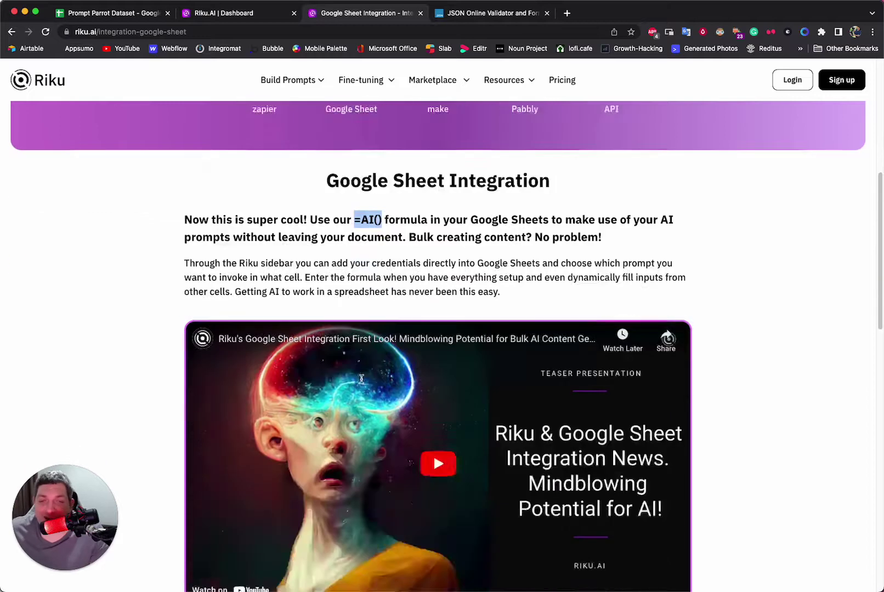
pyautogui.scroll(-3, 387, 392)
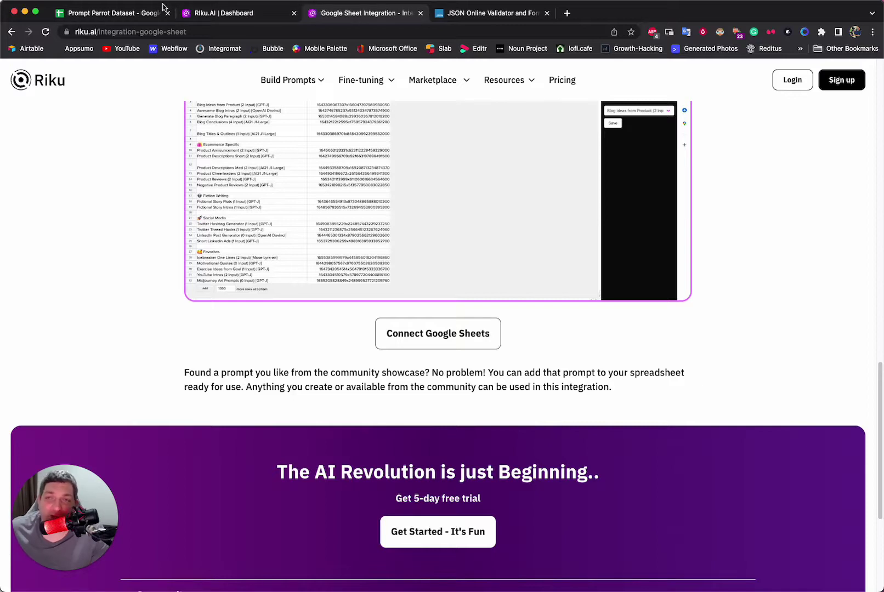
# Back in the Prompt Parrot Dataset, show the Riku AI sidebar from Completion cell B14.
pyautogui.click(132, 17)
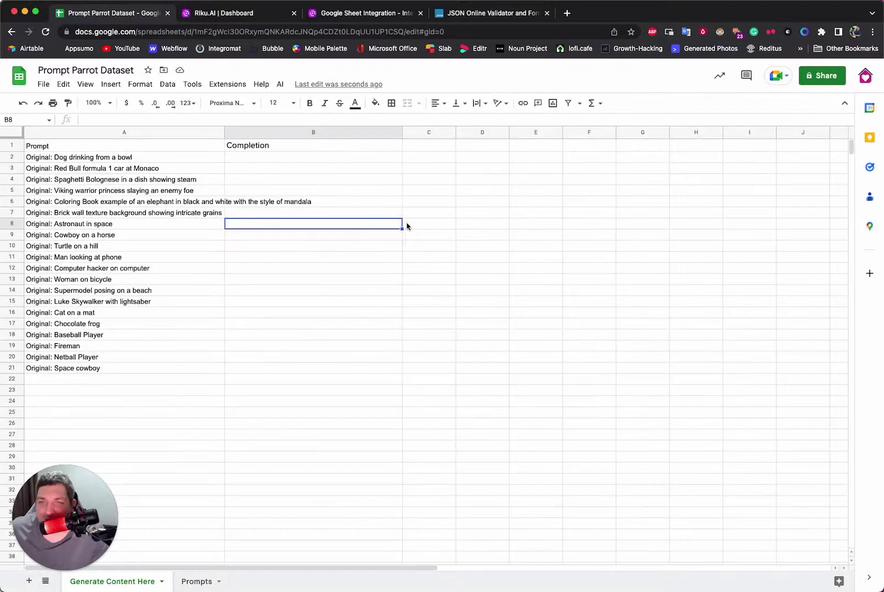
pyautogui.click(389, 289)
pyautogui.click(280, 84)
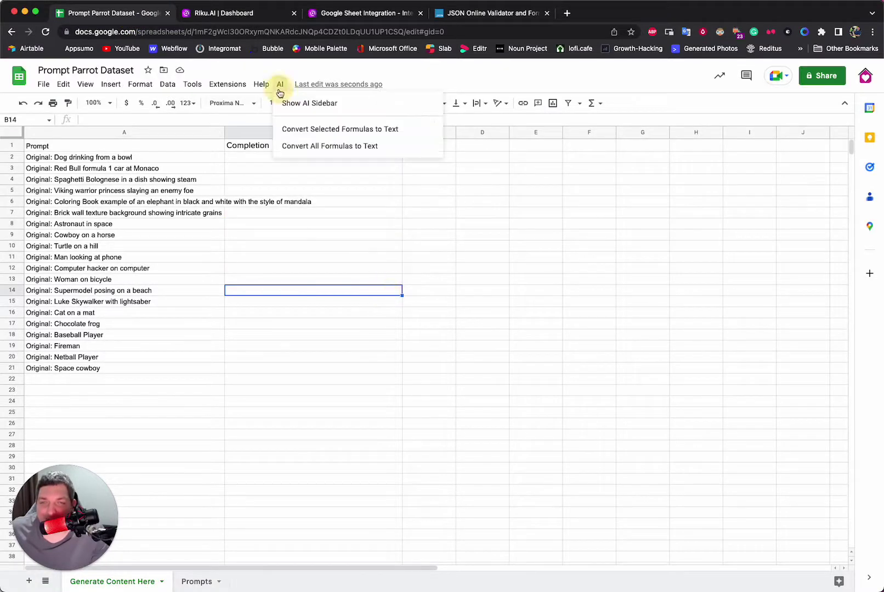
pyautogui.click(300, 104)
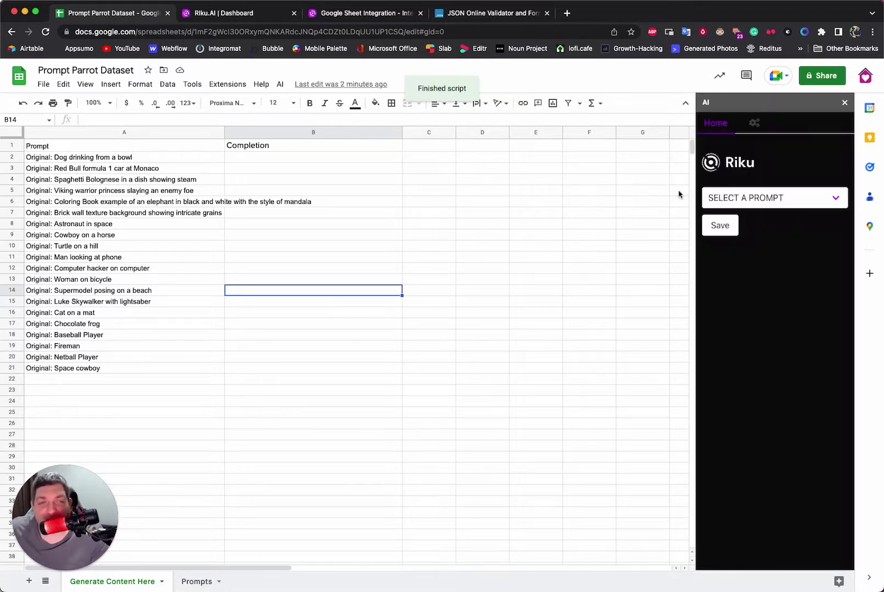
# Review the sidebar's credential settings, then close the Riku sidebar and select B9.
pyautogui.click(755, 126)
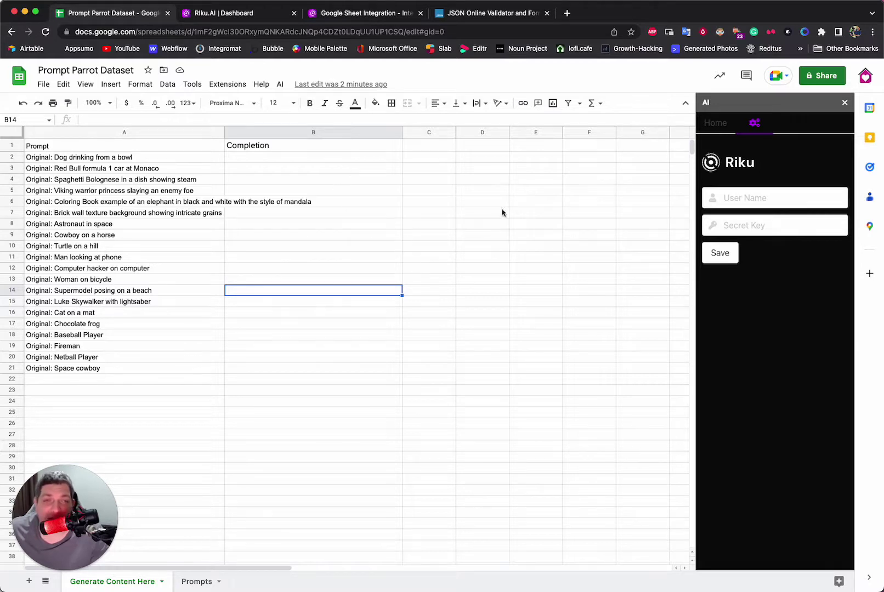
pyautogui.click(718, 124)
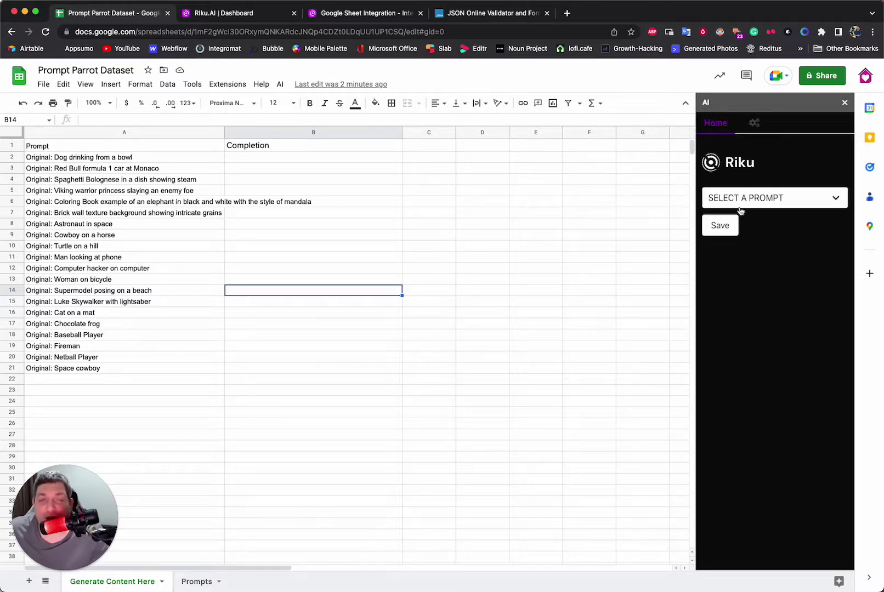
pyautogui.click(844, 104)
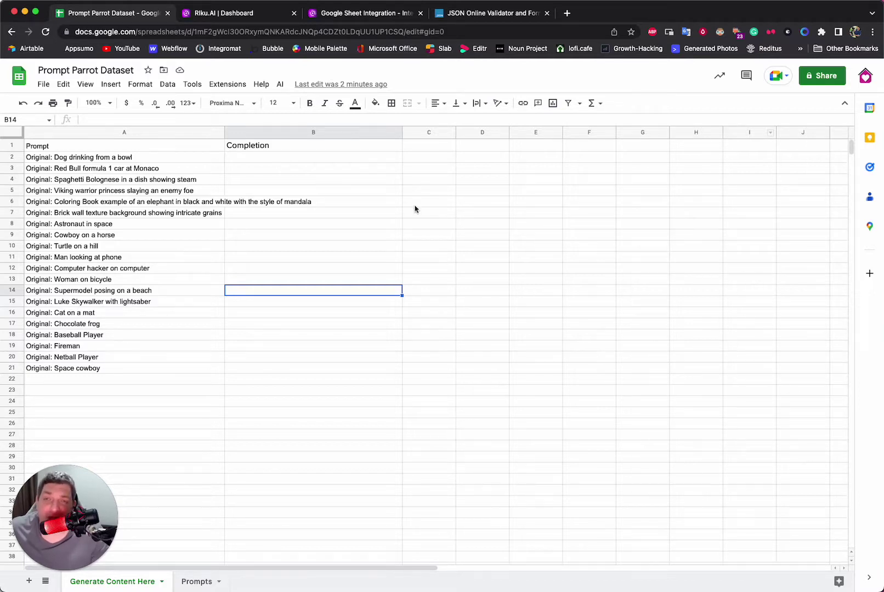
pyautogui.click(292, 235)
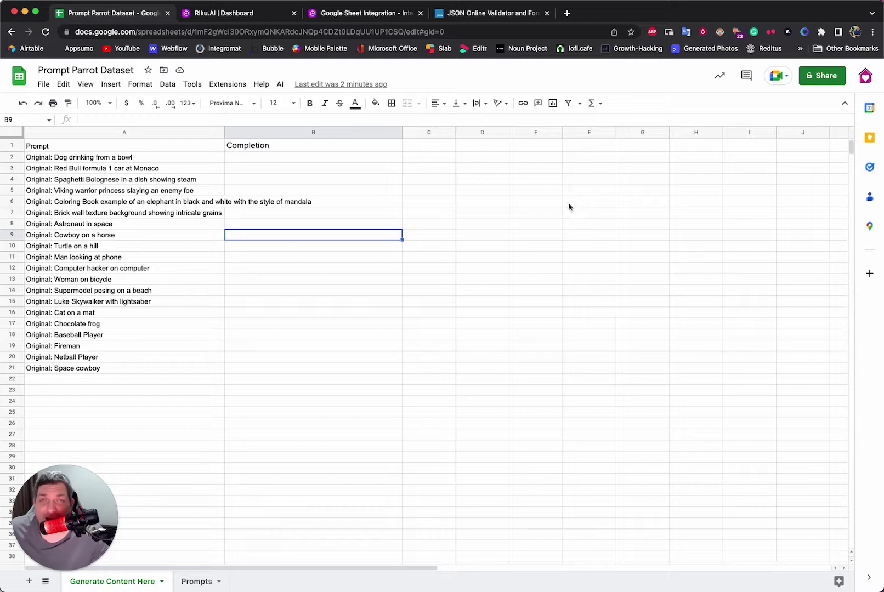
# Find Prompt Parrot under Favorites on the Prompts sheet, then return to the Riku dashboard.
pyautogui.click(186, 582)
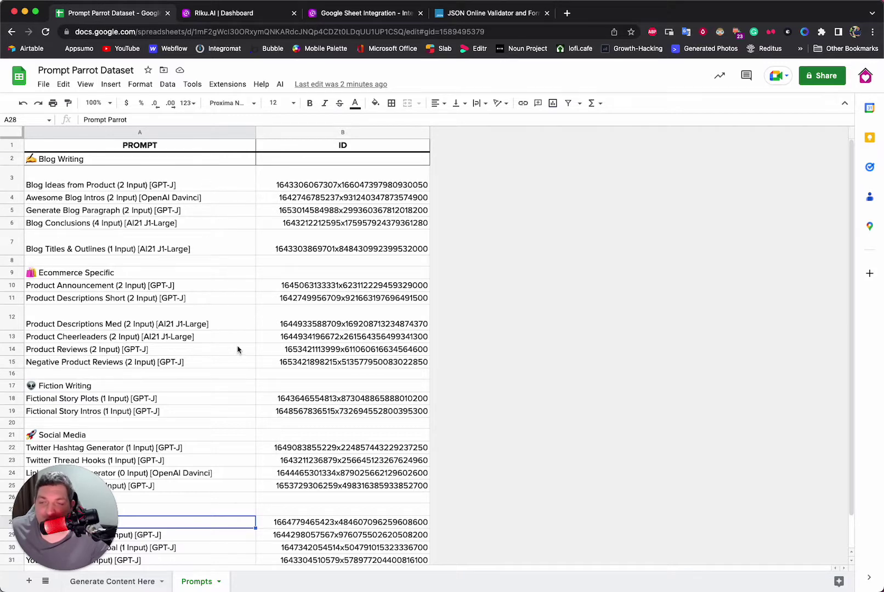
pyautogui.scroll(-2, 239, 350)
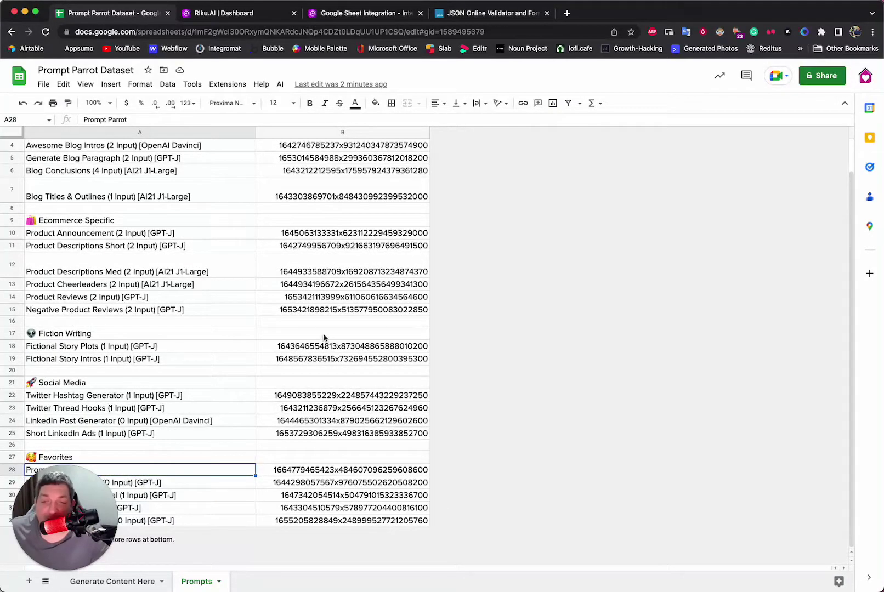
pyautogui.moveTo(64, 495); pyautogui.dragTo(631, 460)
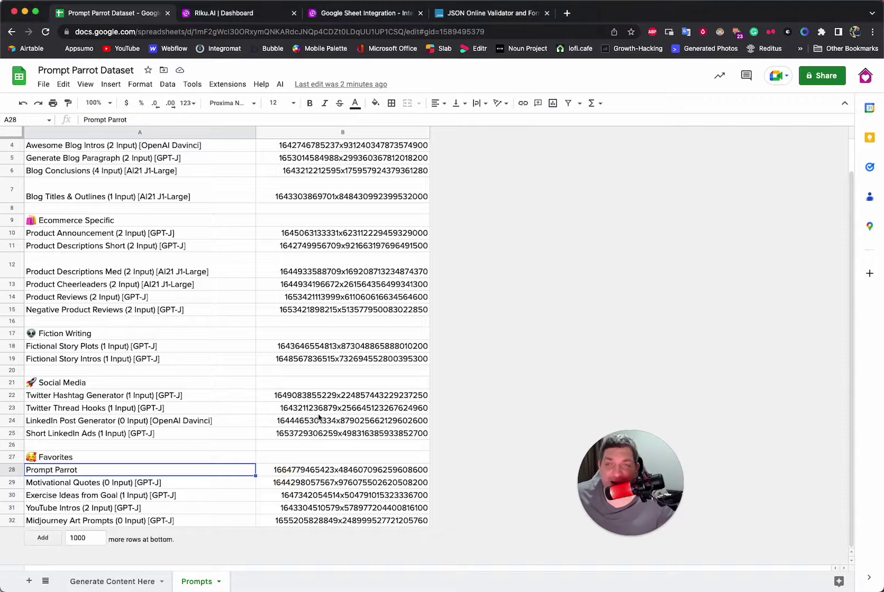
pyautogui.click(230, 14)
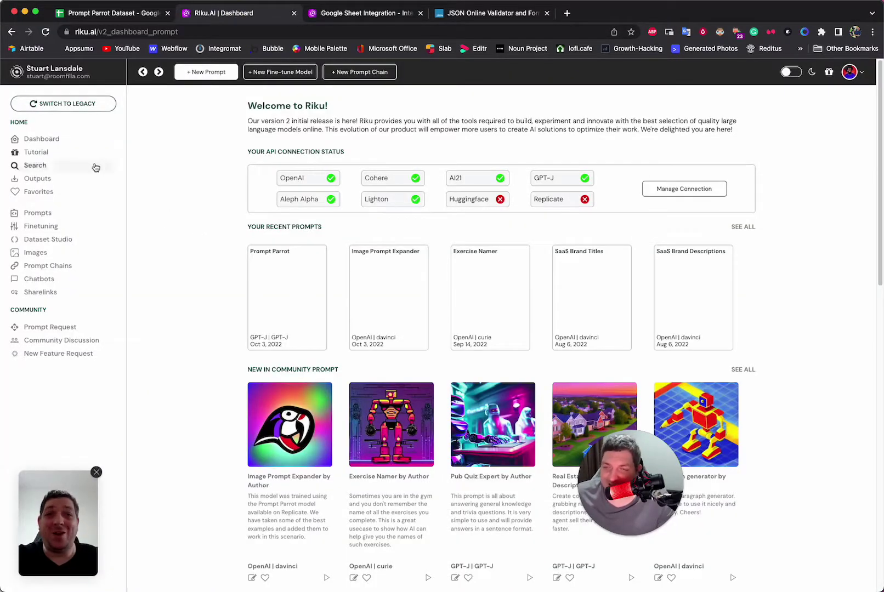
# Copy the Image Prompt Expander's prompt ID in Riku and return to the Prompts sheet.
pyautogui.scroll(-5, 403, 366)
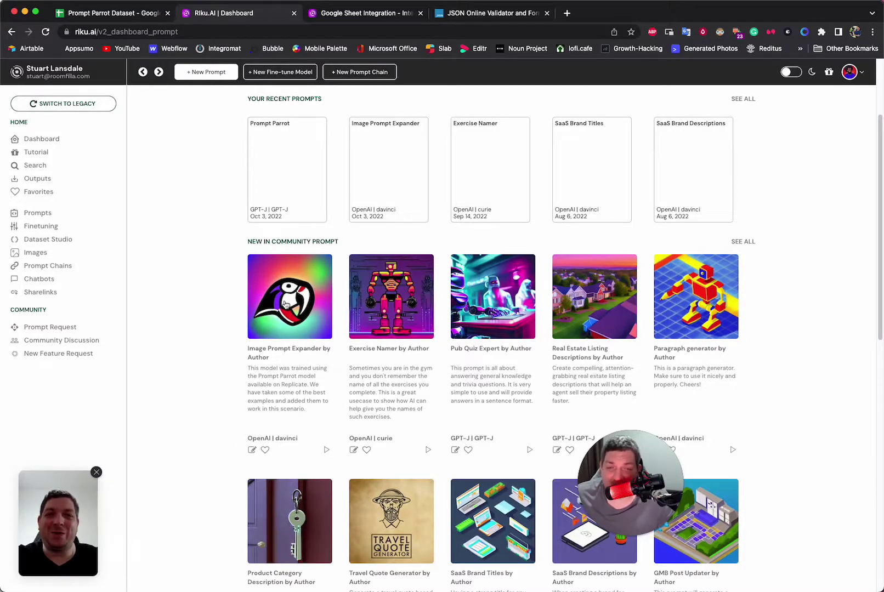
pyautogui.scroll(-1, 390, 364)
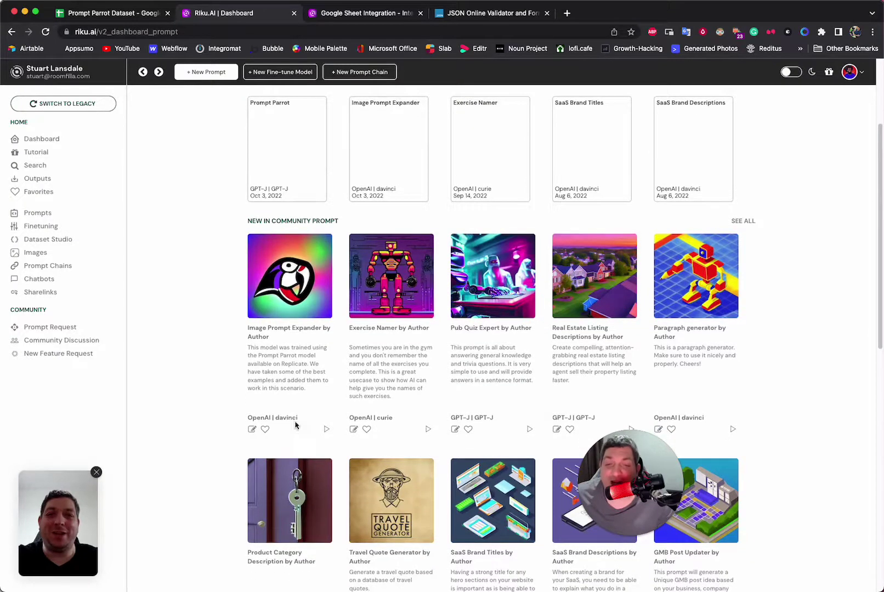
pyautogui.scroll(4, 297, 420)
pyautogui.scroll(1, 297, 420)
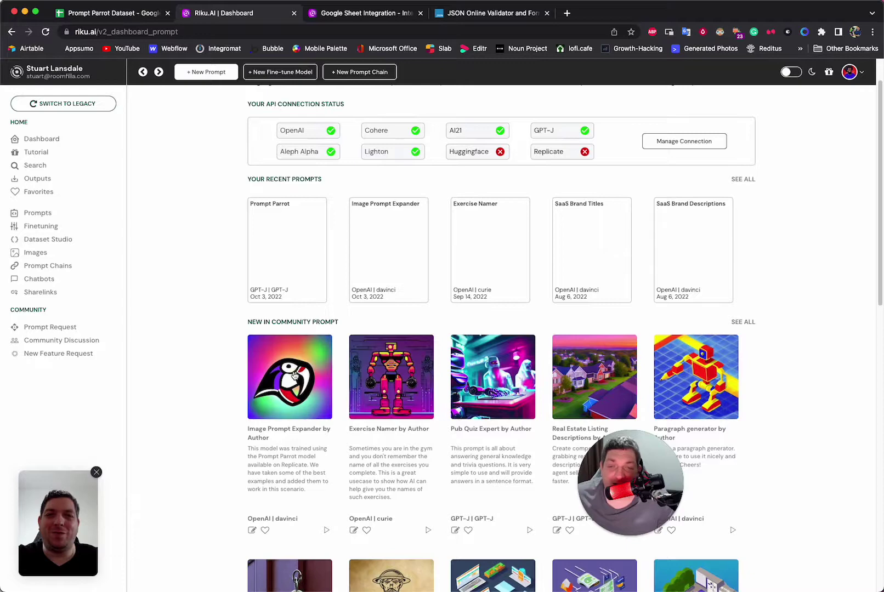
pyautogui.click(293, 375)
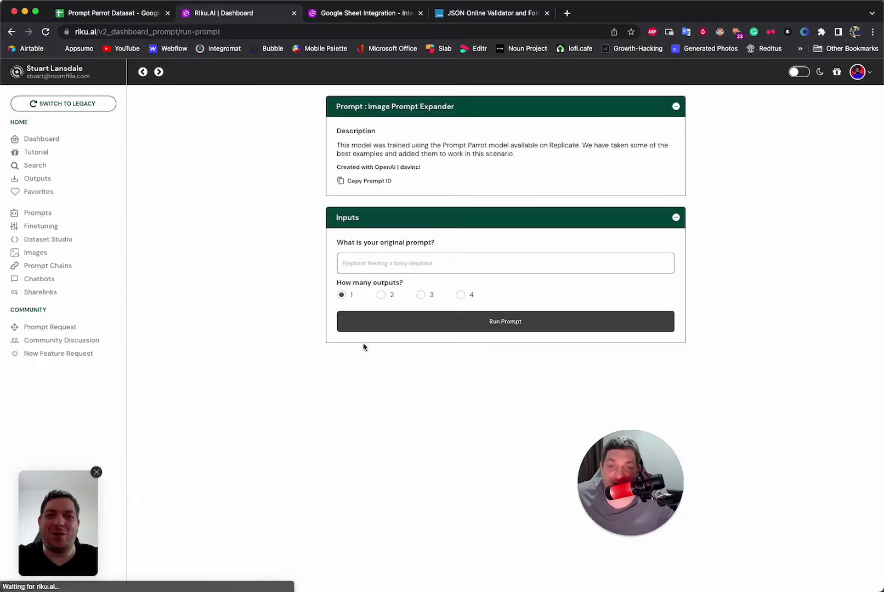
pyautogui.click(368, 182)
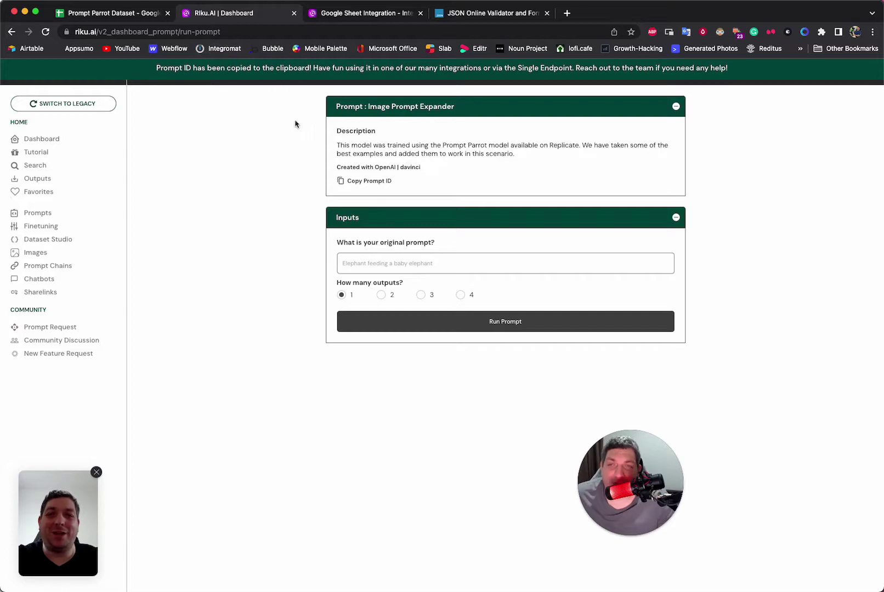
pyautogui.click(101, 13)
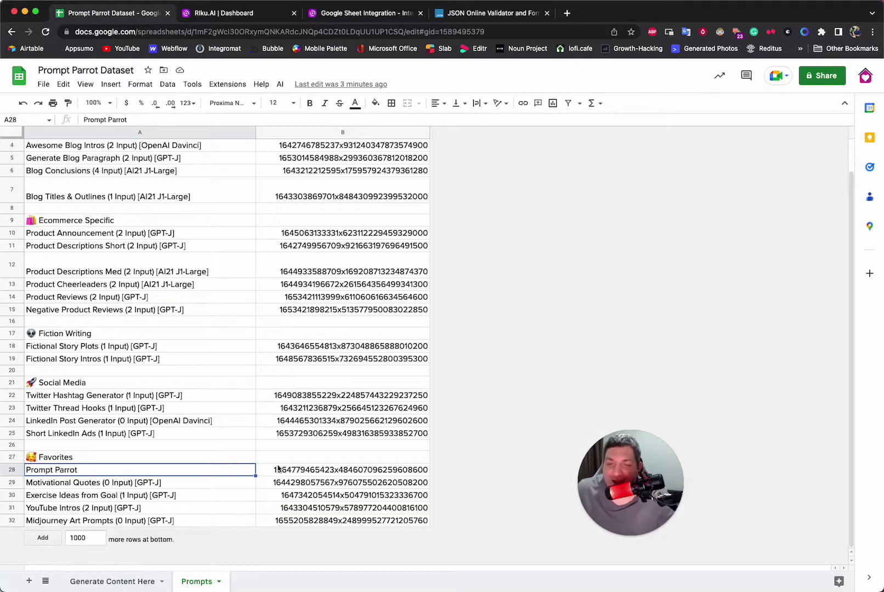
# Paste the copied prompt ID into cell B28 of the Prompts sheet.
pyautogui.click(279, 470)
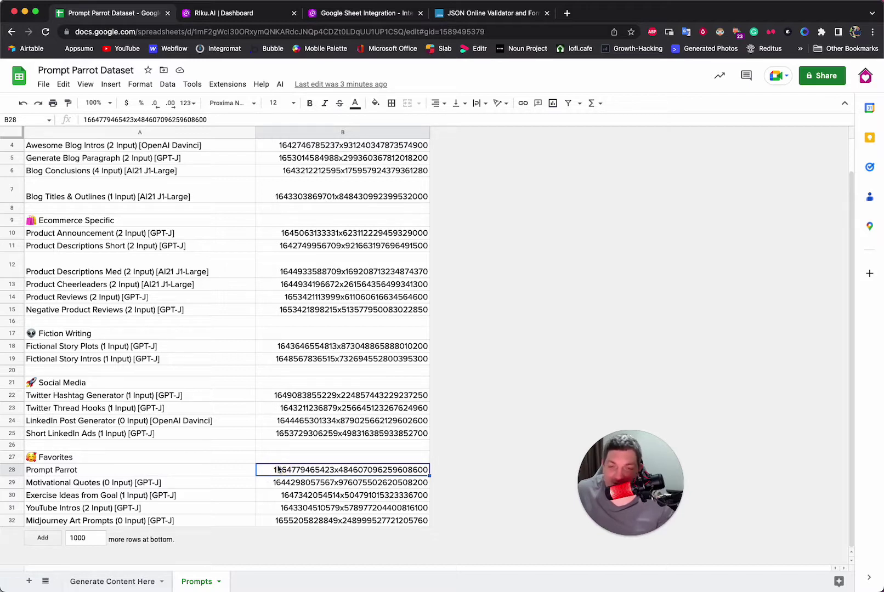
pyautogui.hotkey('ctrl', 'v')
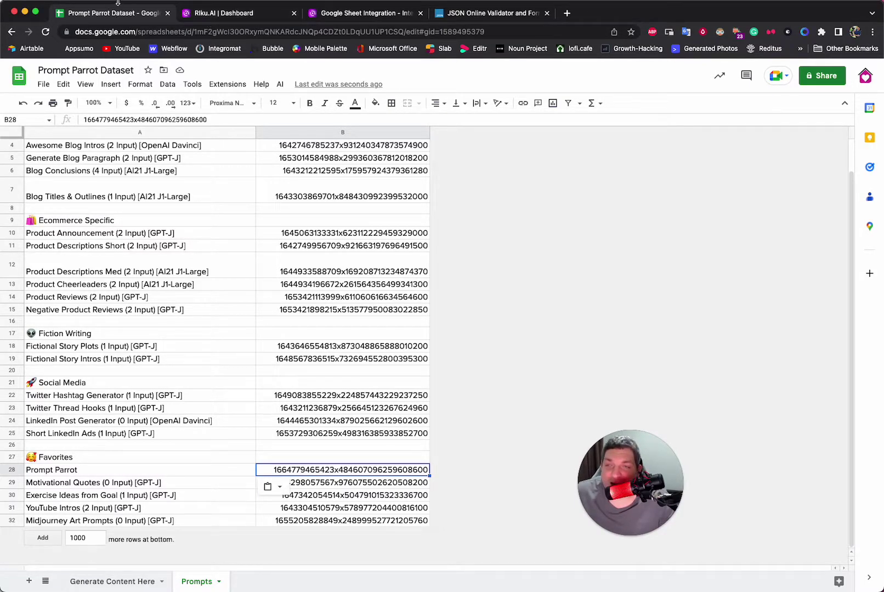
pyautogui.click(119, 581)
# Point out the Prompt and Completion header columns on the Generate Content Here sheet.
pyautogui.click(109, 225)
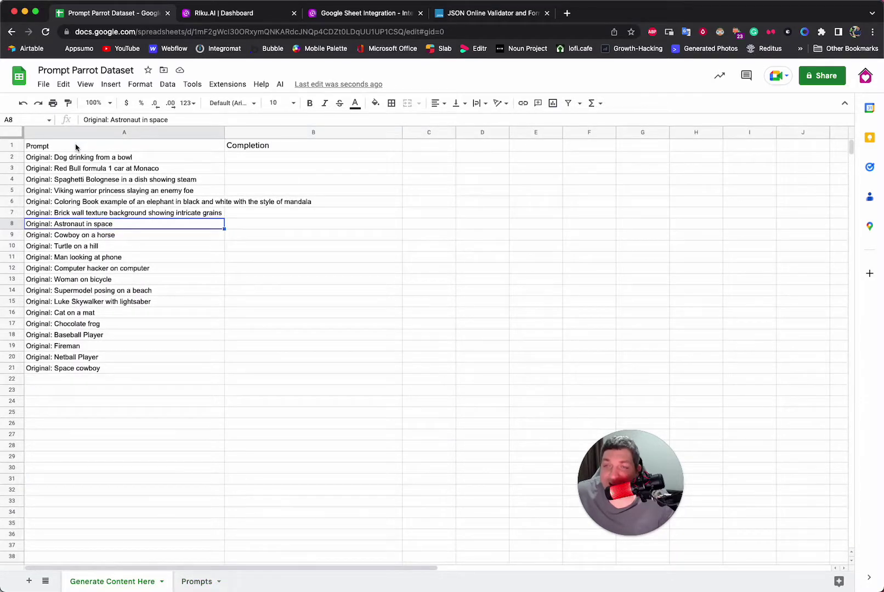
pyautogui.click(76, 147)
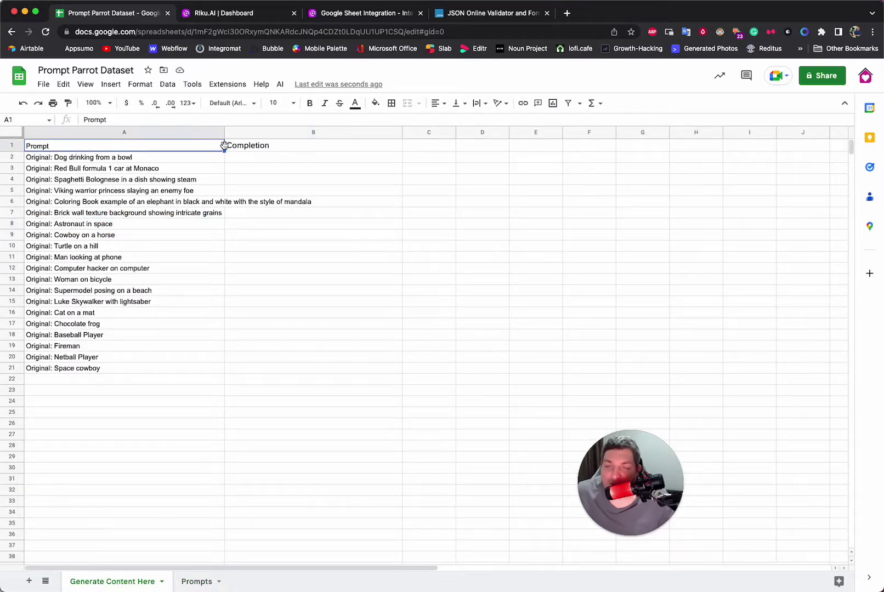
pyautogui.click(280, 150)
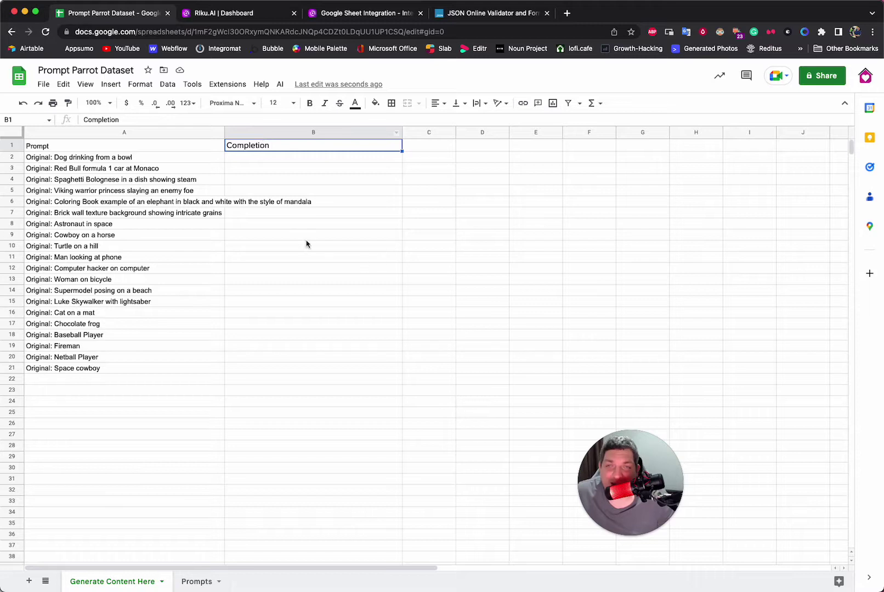
pyautogui.click(264, 216)
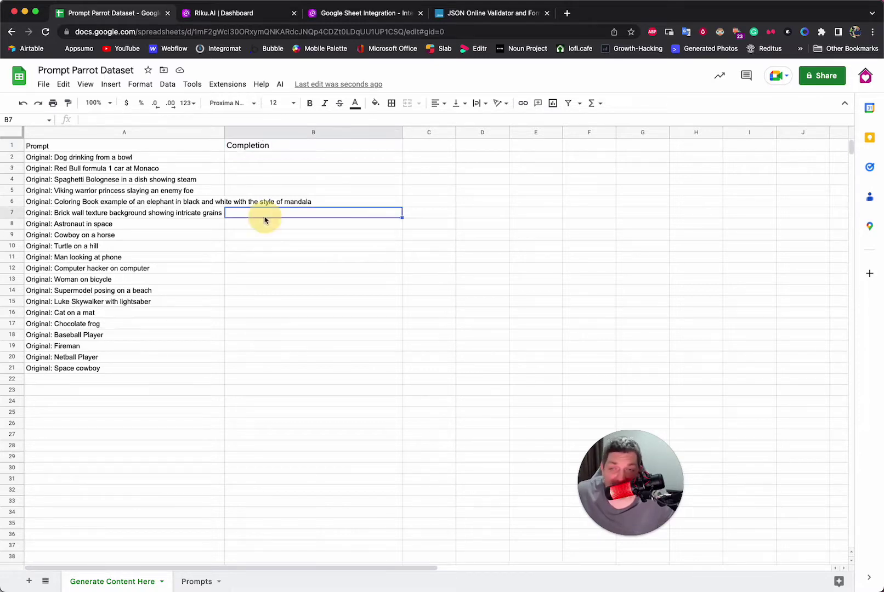
pyautogui.click(144, 147)
pyautogui.click(269, 150)
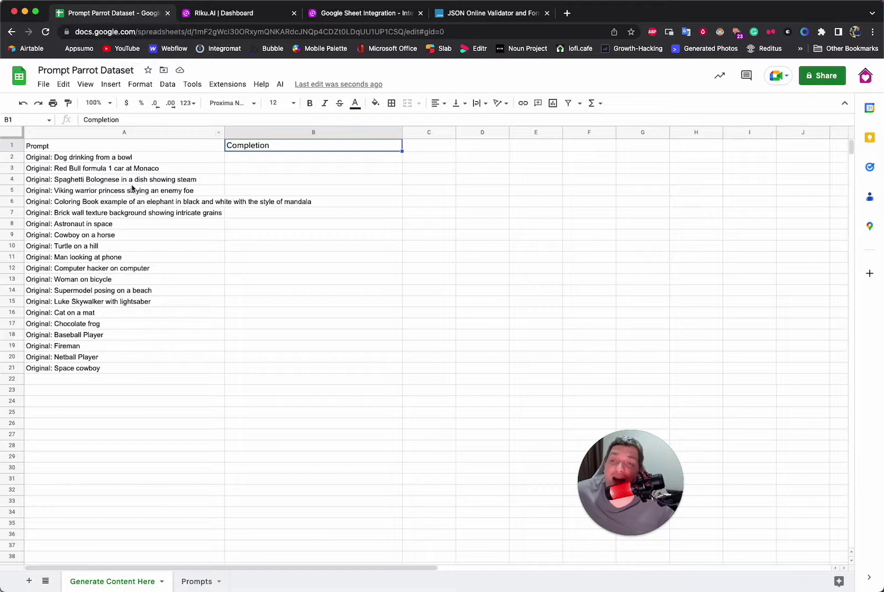
# Select all twenty original prompts in column A.
pyautogui.click(113, 181)
pyautogui.moveTo(91, 159); pyautogui.dragTo(122, 335)
pyautogui.click(176, 284)
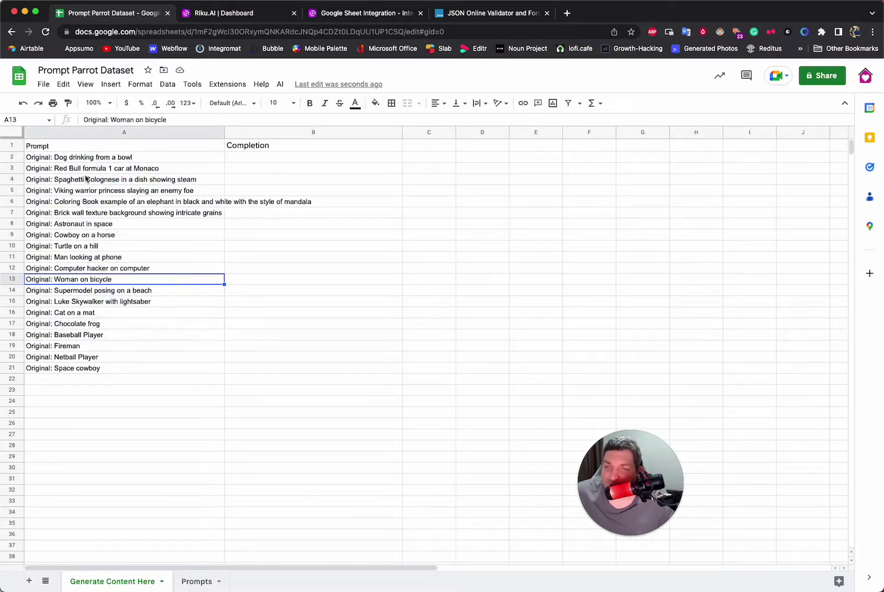
pyautogui.moveTo(77, 162); pyautogui.dragTo(138, 367)
# Open the Image Prompt Expander prompt for editing from the Riku dashboard.
pyautogui.click(230, 14)
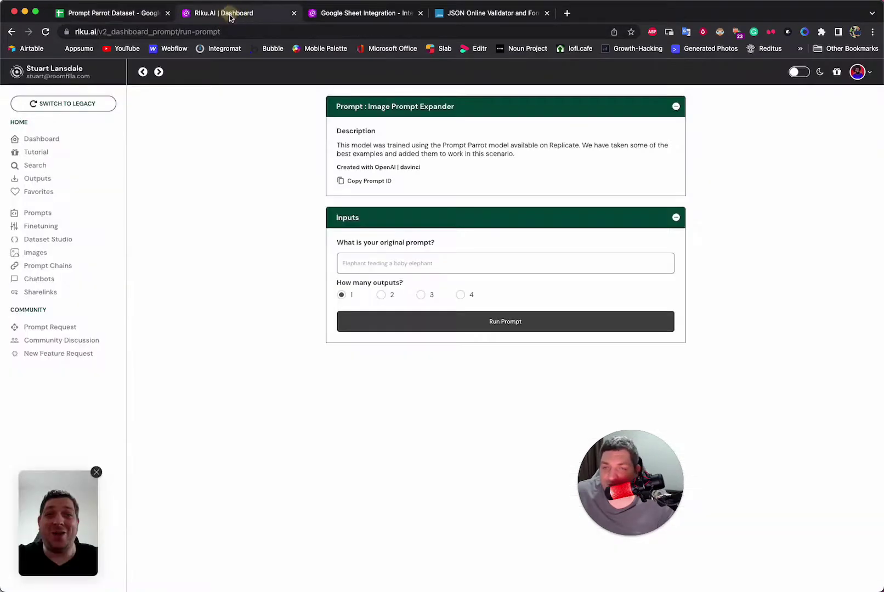
pyautogui.click(55, 139)
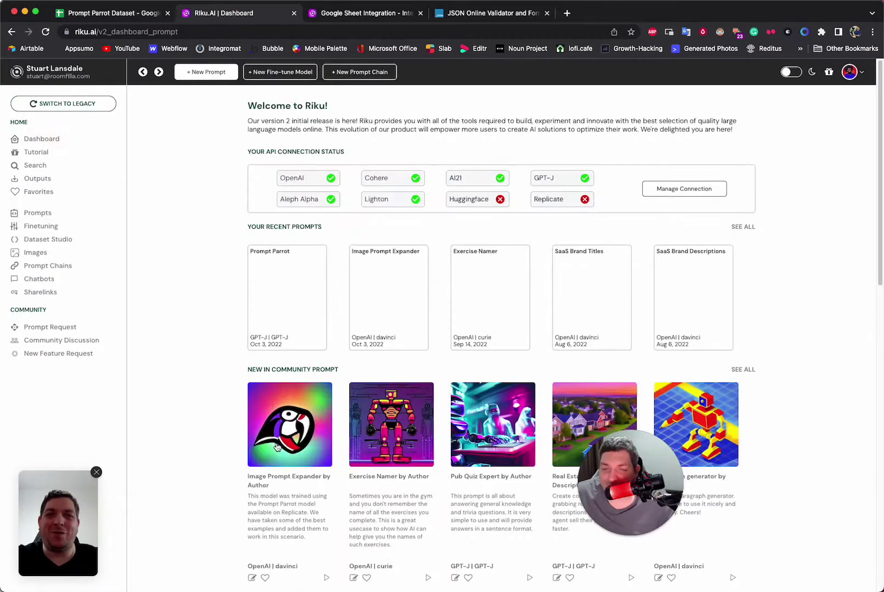
pyautogui.scroll(-2, 282, 471)
pyautogui.click(253, 524)
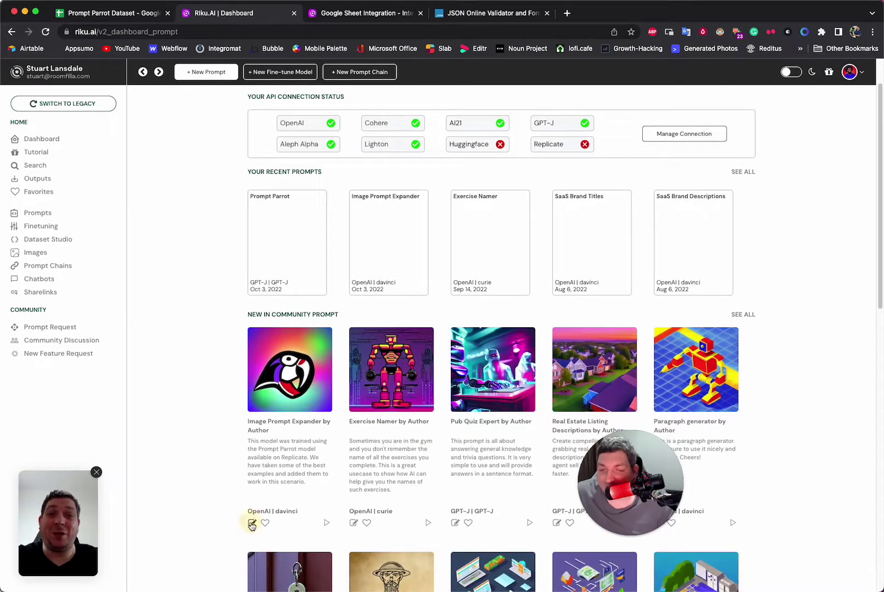
# Highlight the artist instruction, the dog and Red Bull examples, and the system prompt paragraph.
pyautogui.moveTo(183, 111); pyautogui.dragTo(420, 300)
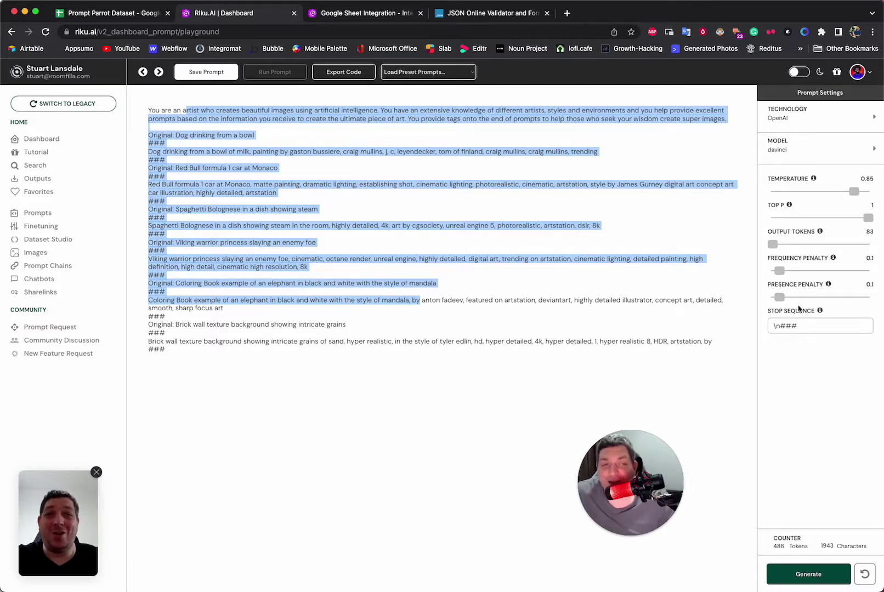
pyautogui.click(258, 153)
pyautogui.moveTo(259, 136); pyautogui.dragTo(372, 156)
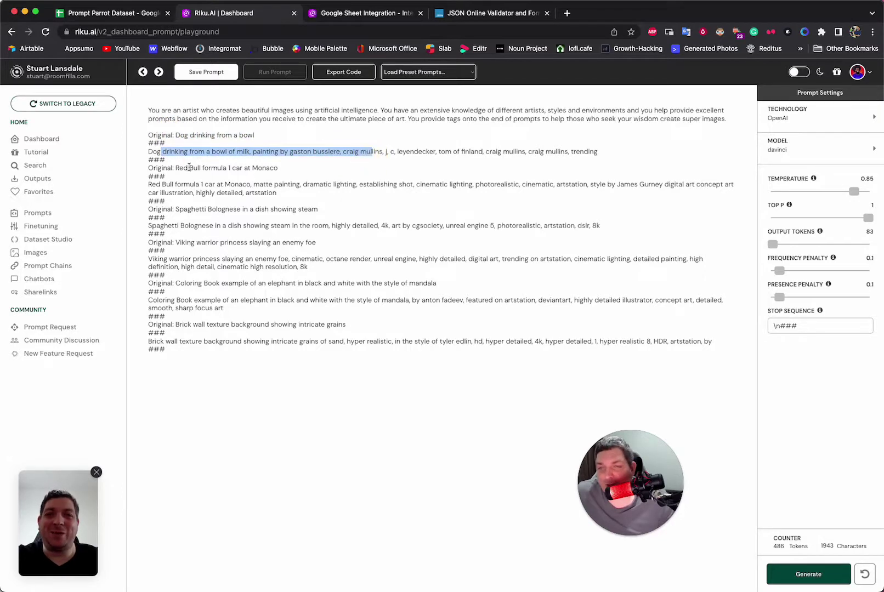
pyautogui.click(236, 167)
pyautogui.moveTo(191, 187); pyautogui.dragTo(250, 185)
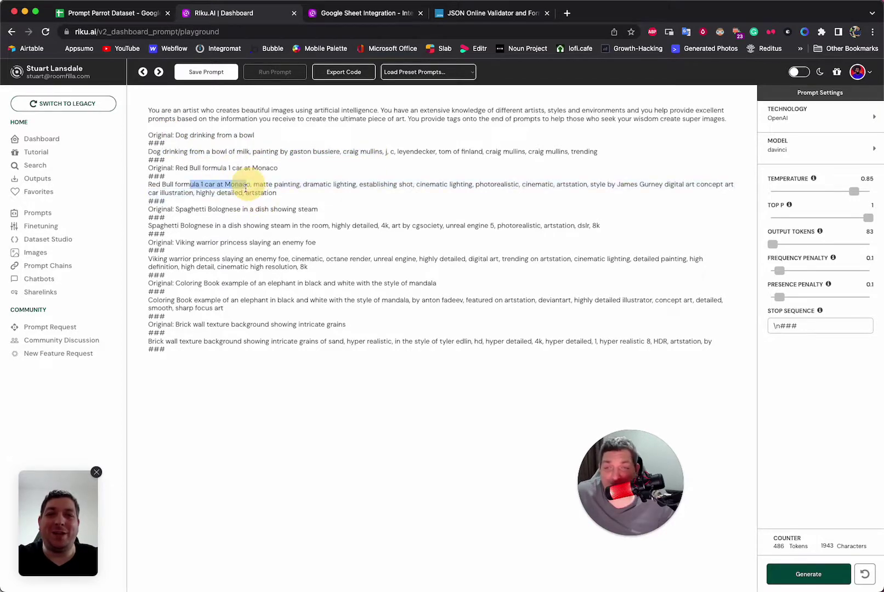
pyautogui.tripleClick(465, 122)
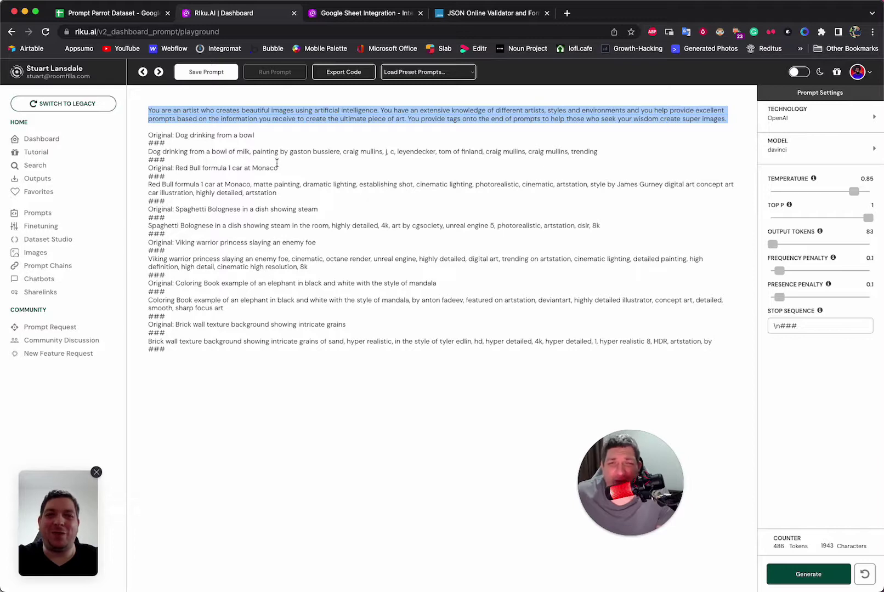
pyautogui.click(263, 189)
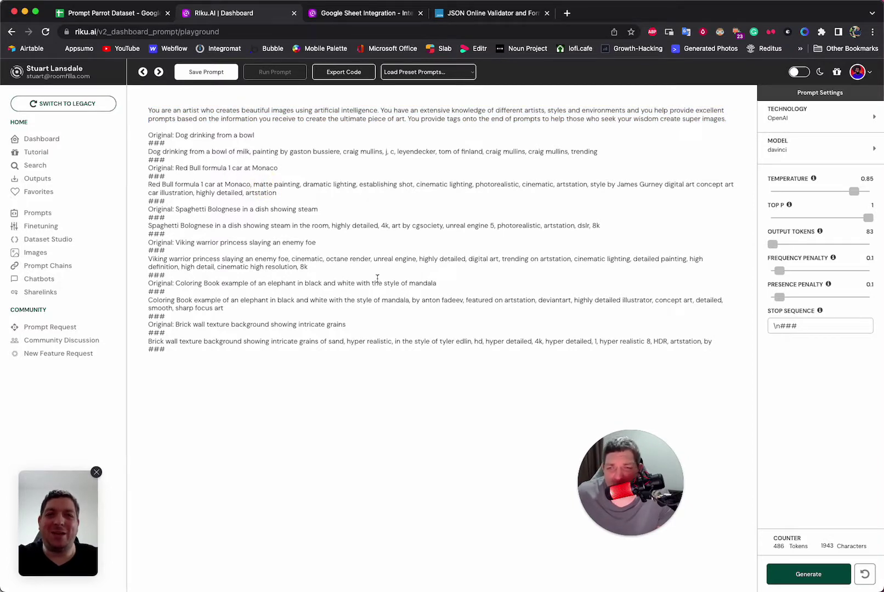
# Enter =AI(A2) in Completion cell B2 and check the expanded dog-drinking prompt it returns.
pyautogui.click(111, 16)
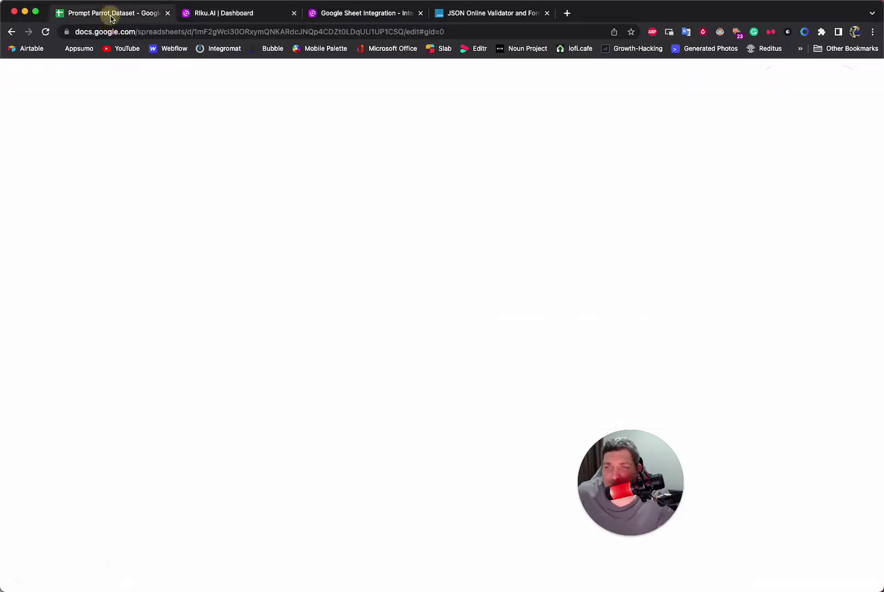
pyautogui.click(279, 280)
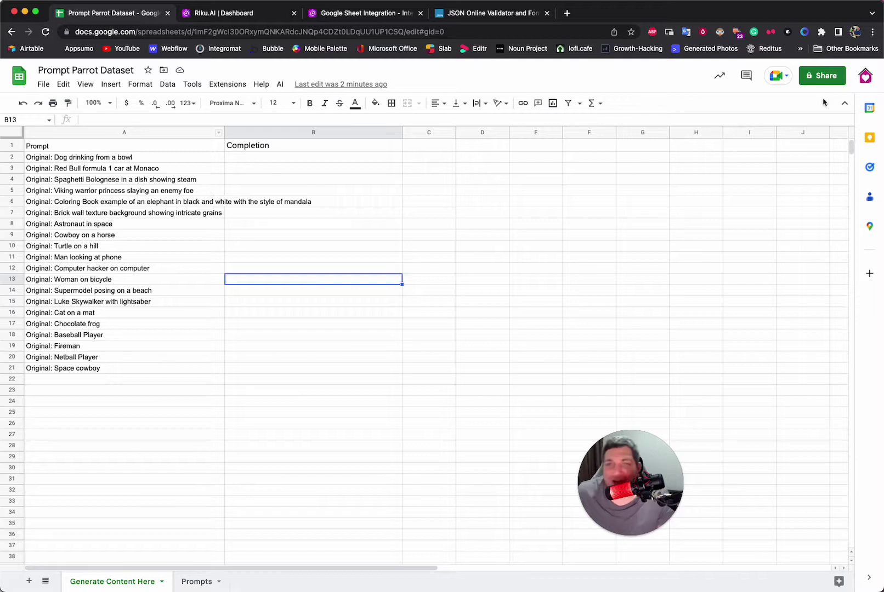
pyautogui.click(260, 159)
pyautogui.write('=')
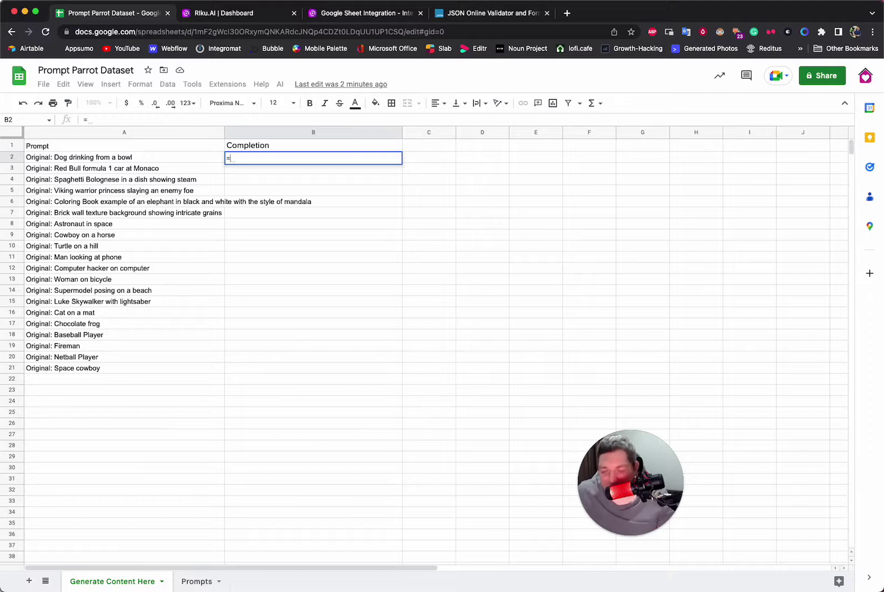
pyautogui.write('AI')
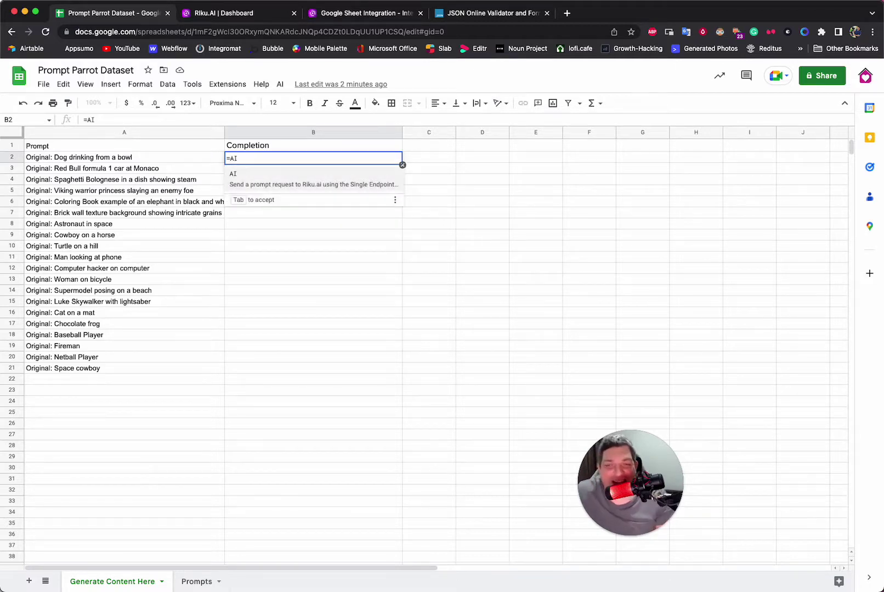
pyautogui.write('(')
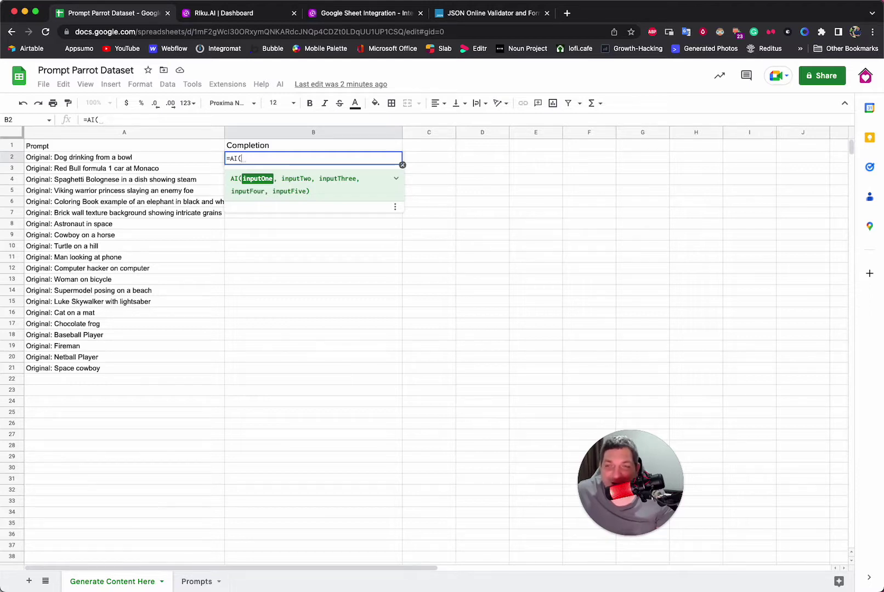
pyautogui.write('A2')
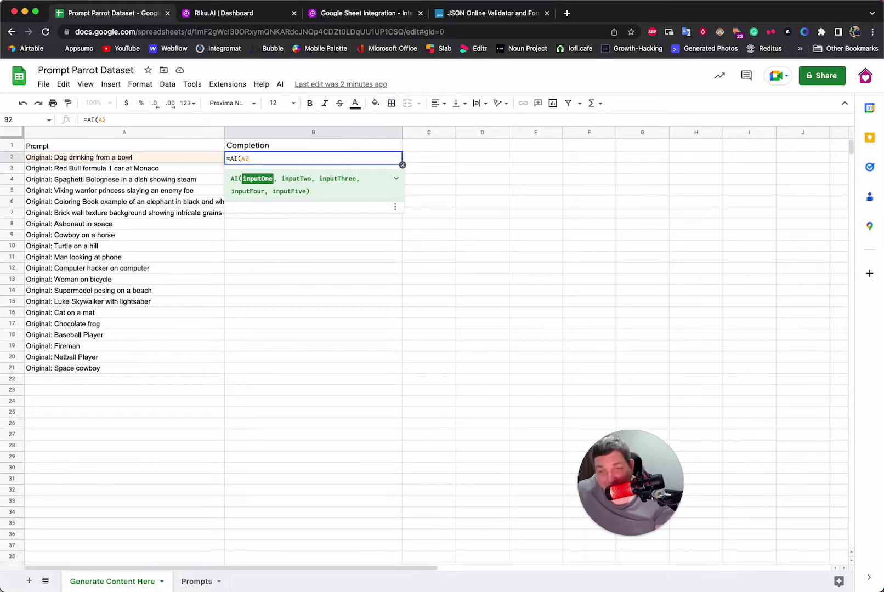
pyautogui.write(')')
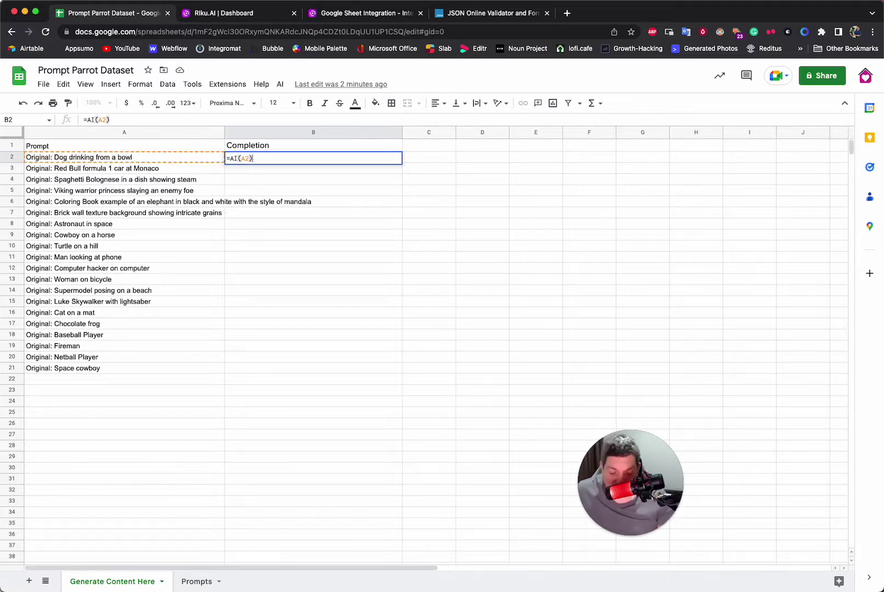
pyautogui.press('Return')
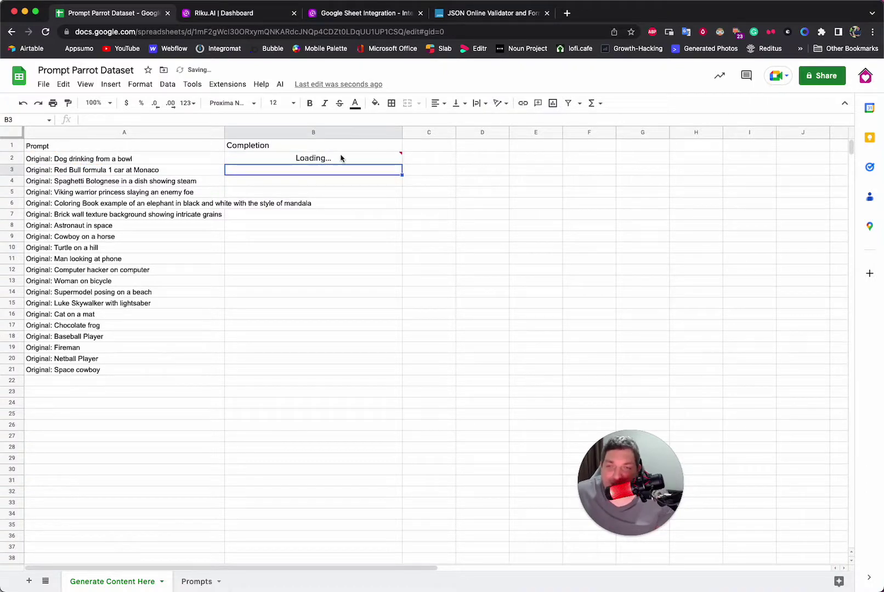
pyautogui.moveTo(340, 158)
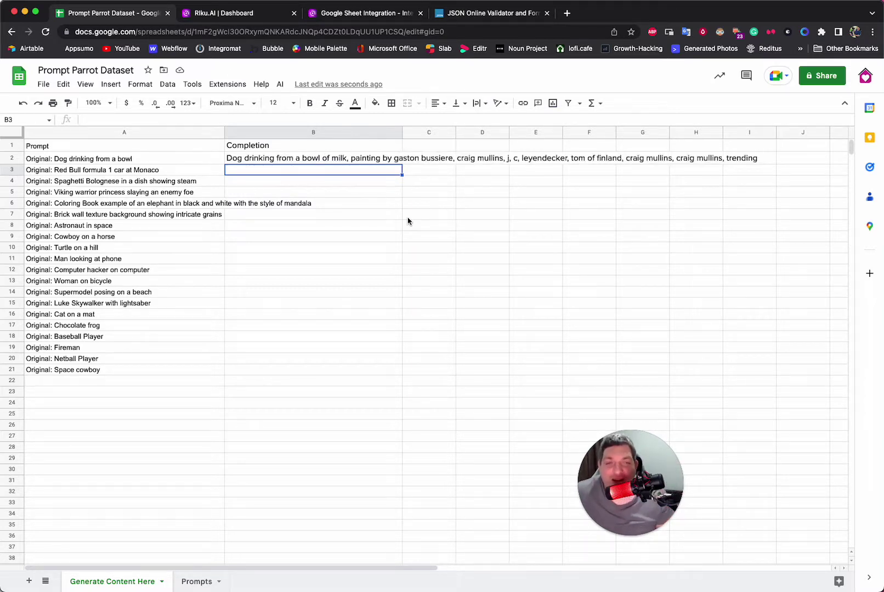
pyautogui.click(390, 159)
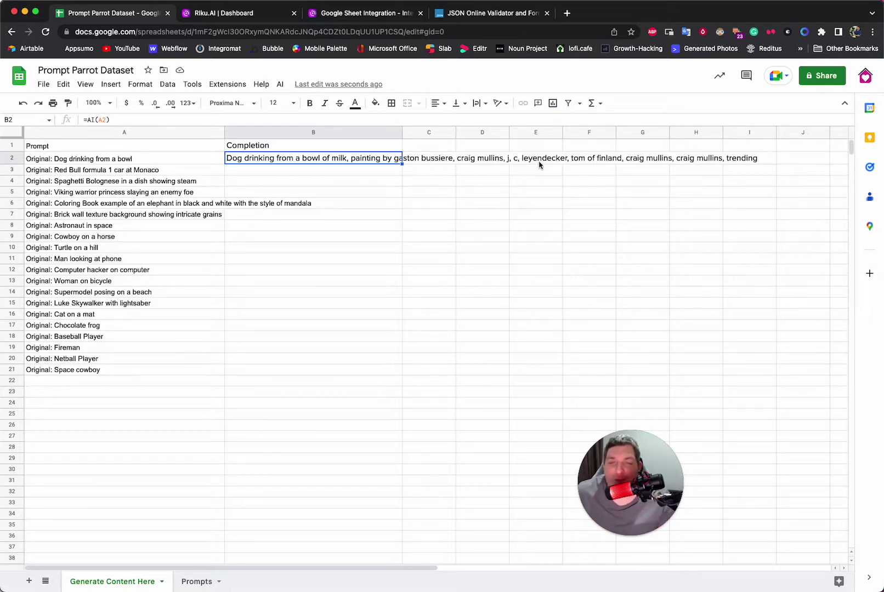
# Copy the =AI formula from B2 down through B14 and scroll to review the completions.
pyautogui.click(439, 201)
pyautogui.click(379, 161)
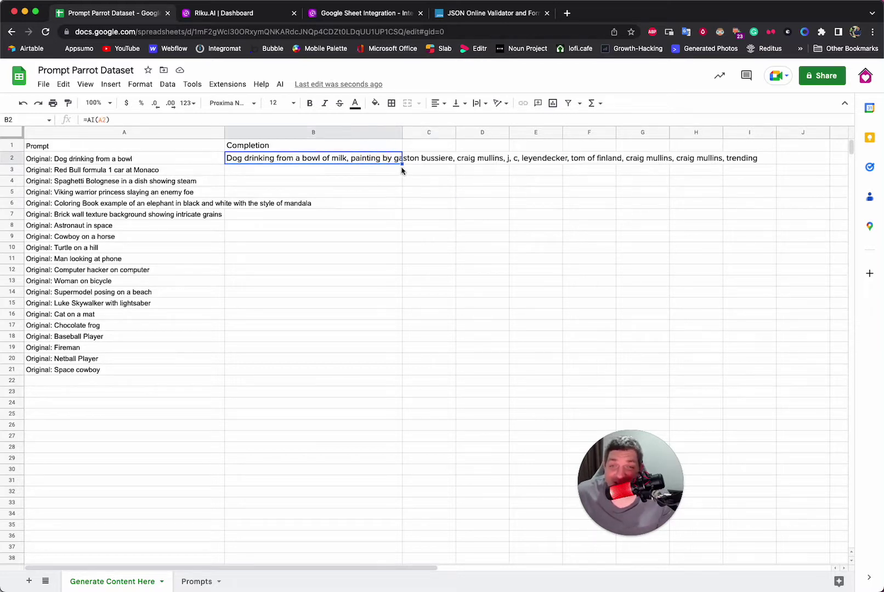
pyautogui.moveTo(401, 163); pyautogui.dragTo(294, 289)
pyautogui.scroll(-15, 296, 416)
pyautogui.scroll(15, 297, 408)
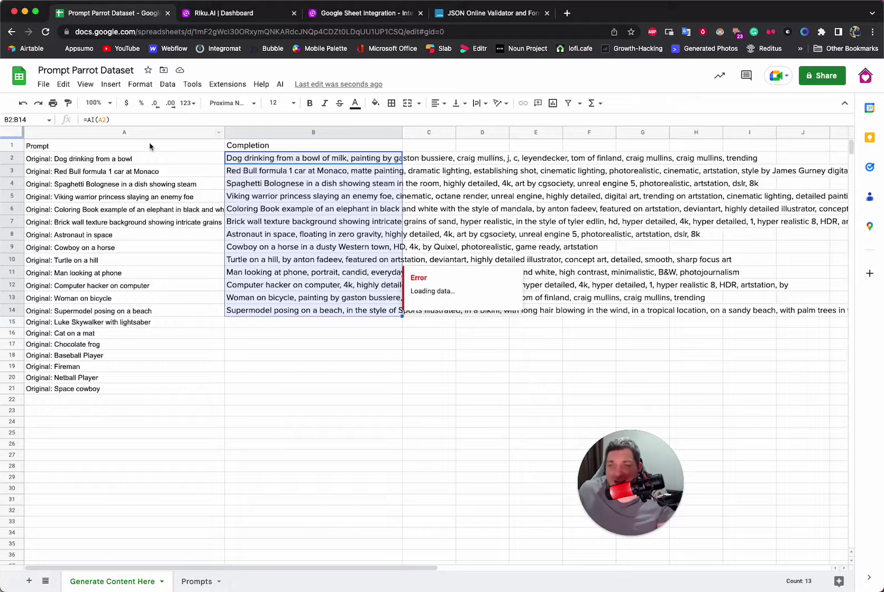
# Extend the =AI formula from B14 down to B21 and inspect the astronaut result in B8.
pyautogui.click(340, 343)
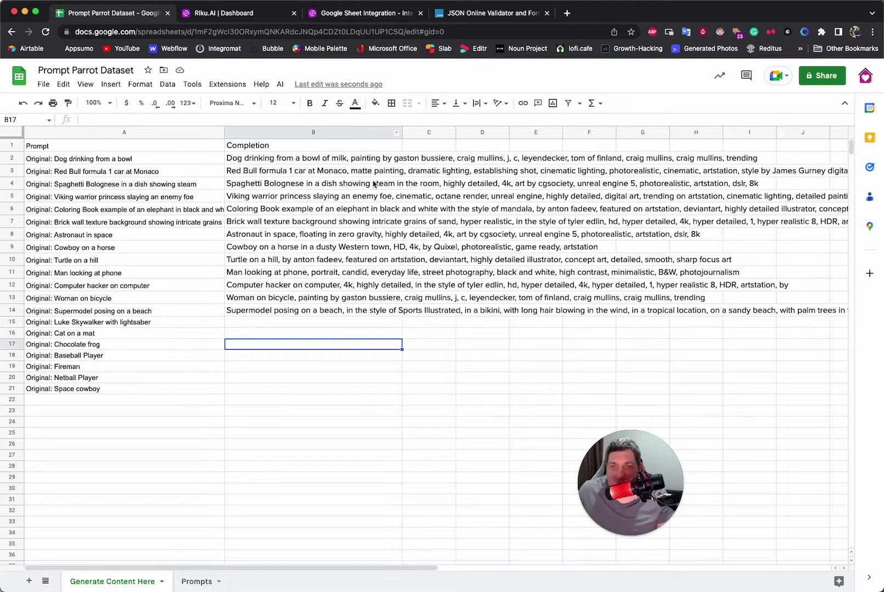
pyautogui.click(360, 312)
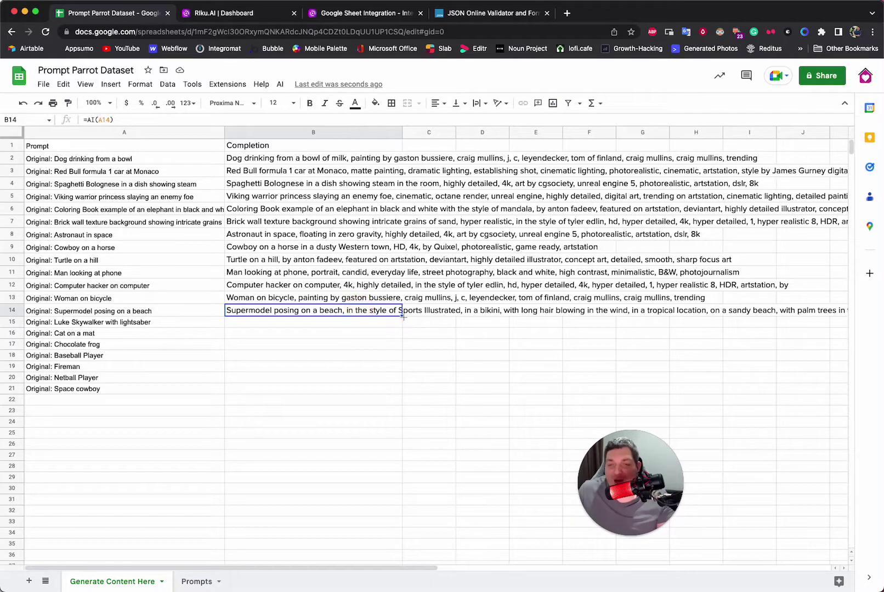
pyautogui.moveTo(402, 316); pyautogui.dragTo(369, 394)
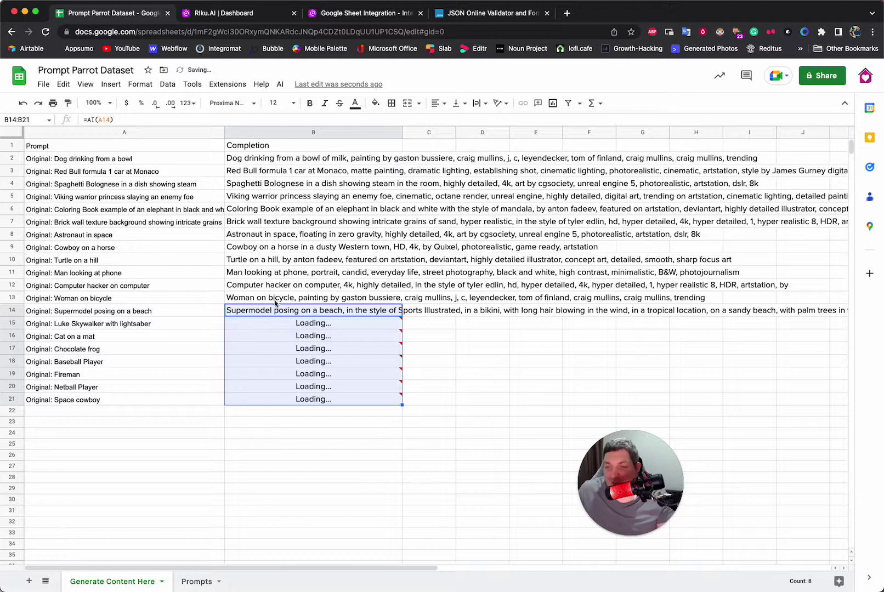
pyautogui.moveTo(280, 360)
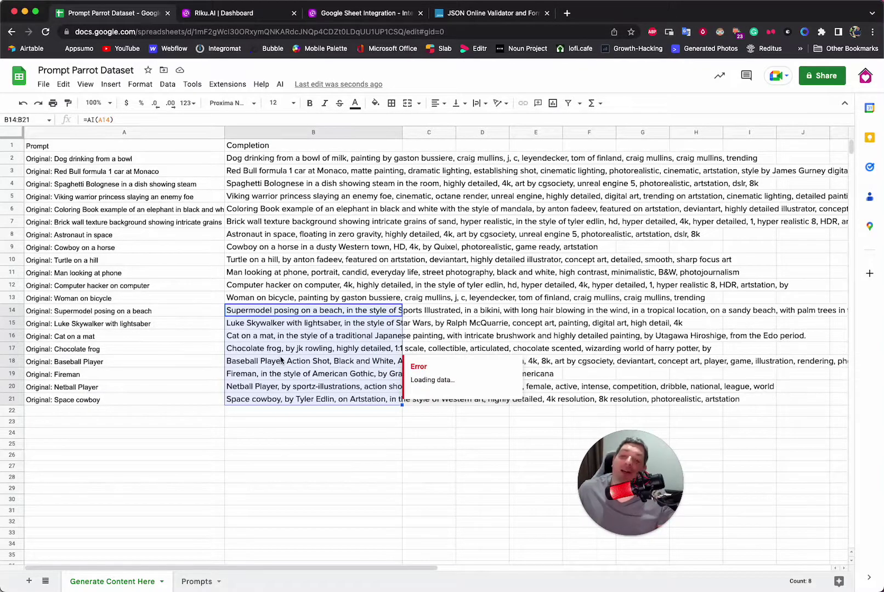
pyautogui.click(485, 238)
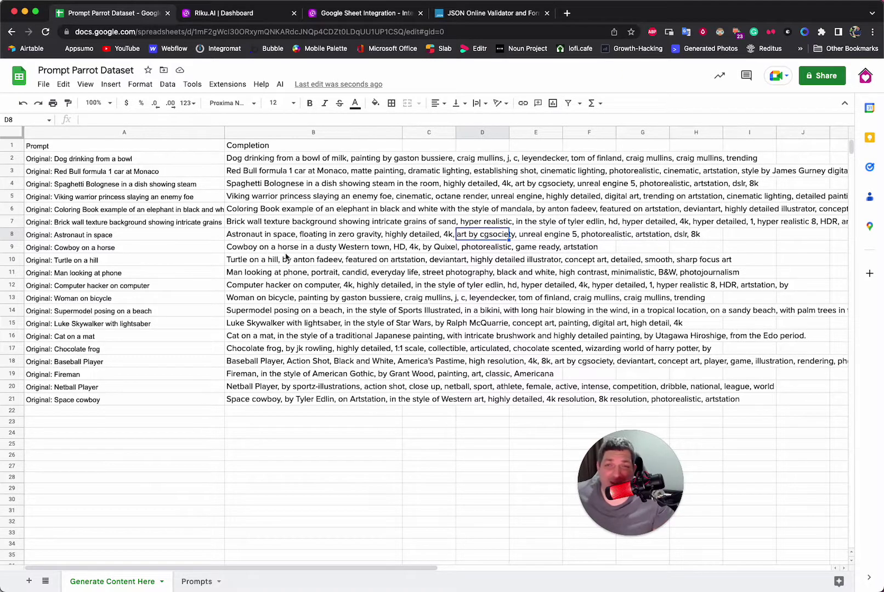
pyautogui.click(241, 236)
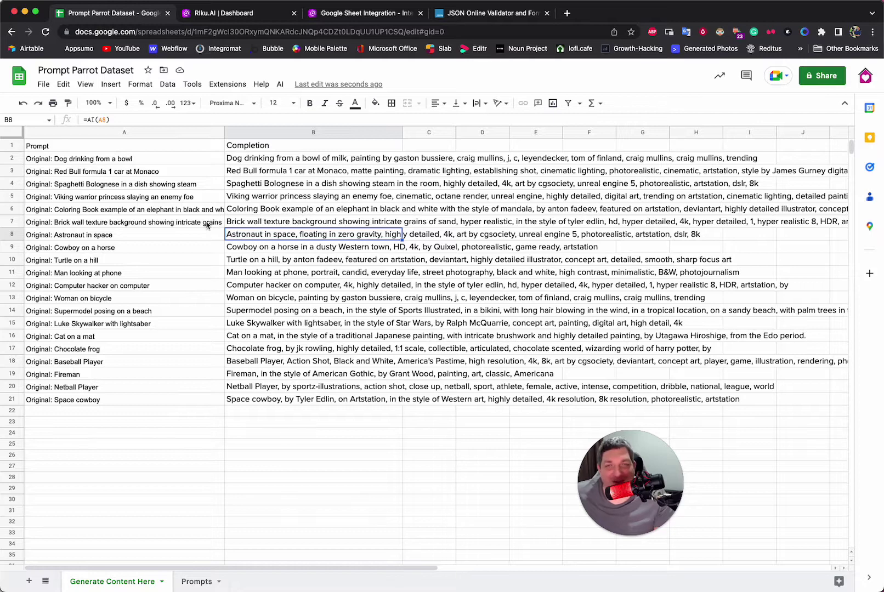
pyautogui.click(173, 185)
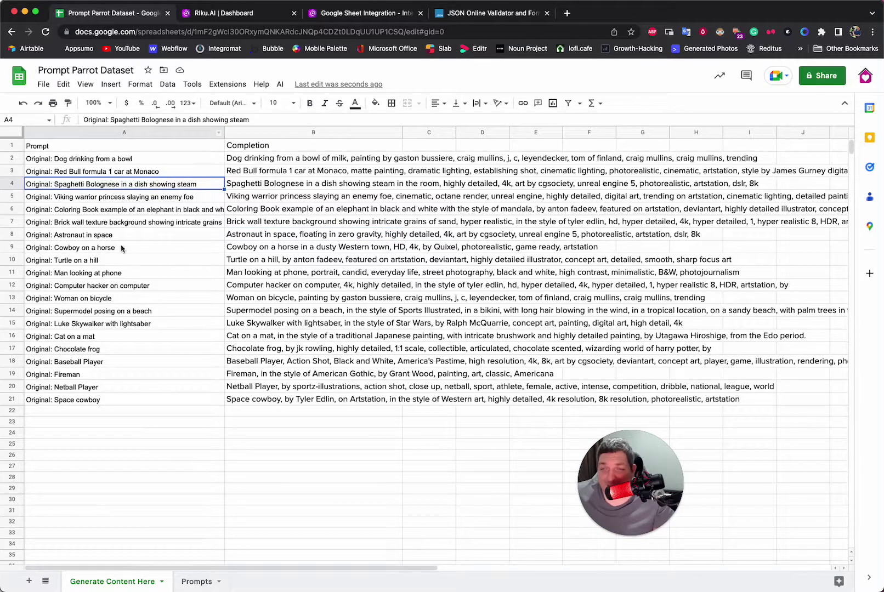
pyautogui.click(43, 85)
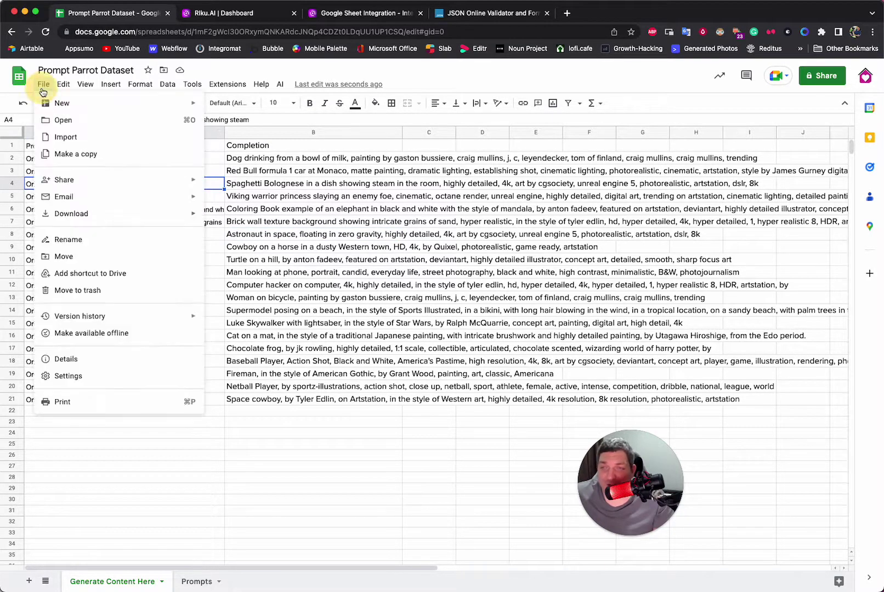
pyautogui.moveTo(138, 213)
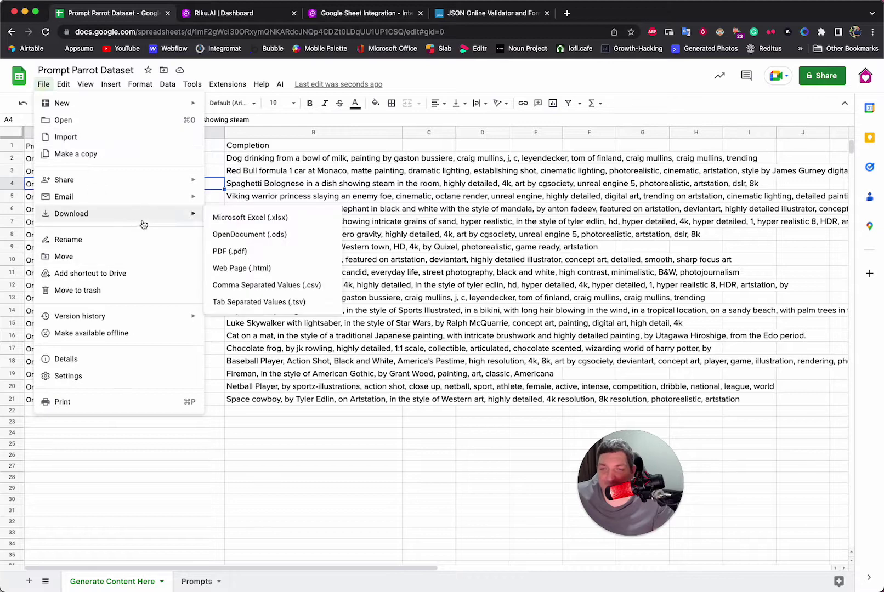
pyautogui.click(271, 288)
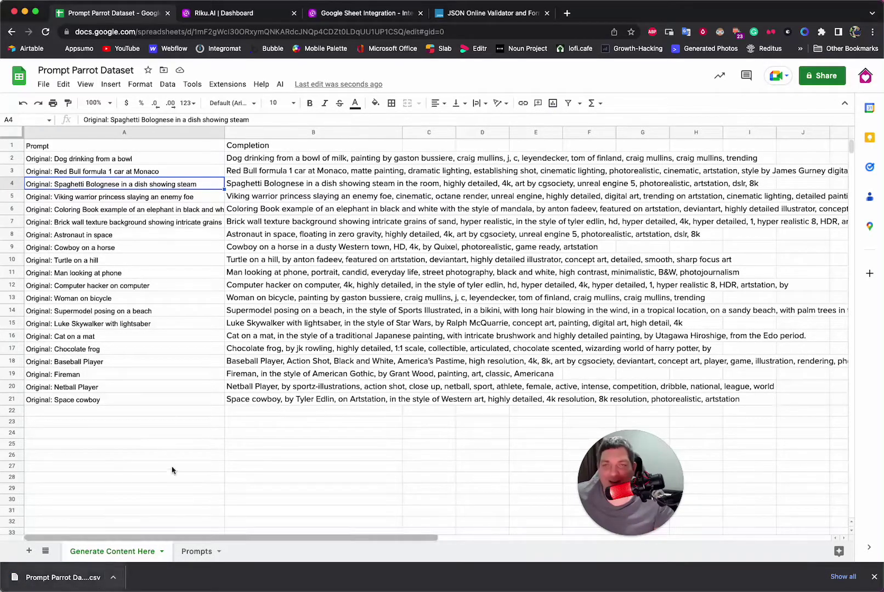
# Open Dataset Studio in Riku.AI and type throwaway test text as a new prompt.
pyautogui.click(232, 13)
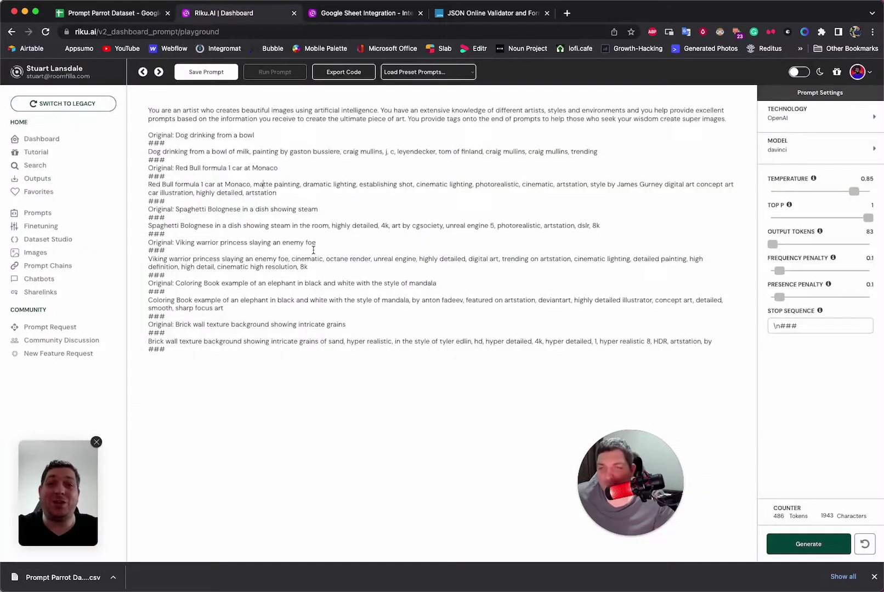
pyautogui.click(55, 240)
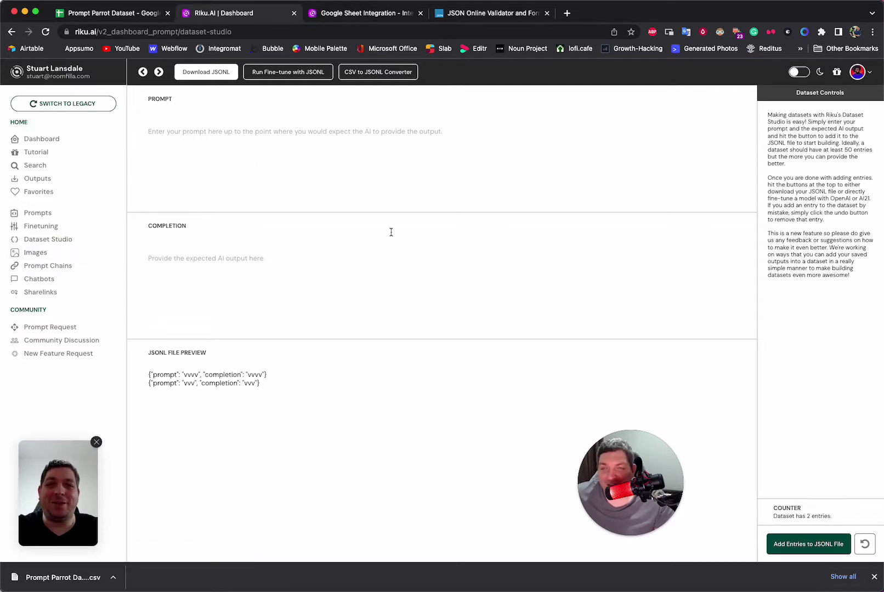
pyautogui.click(209, 146)
pyautogui.write('ecjechjiuechuji')
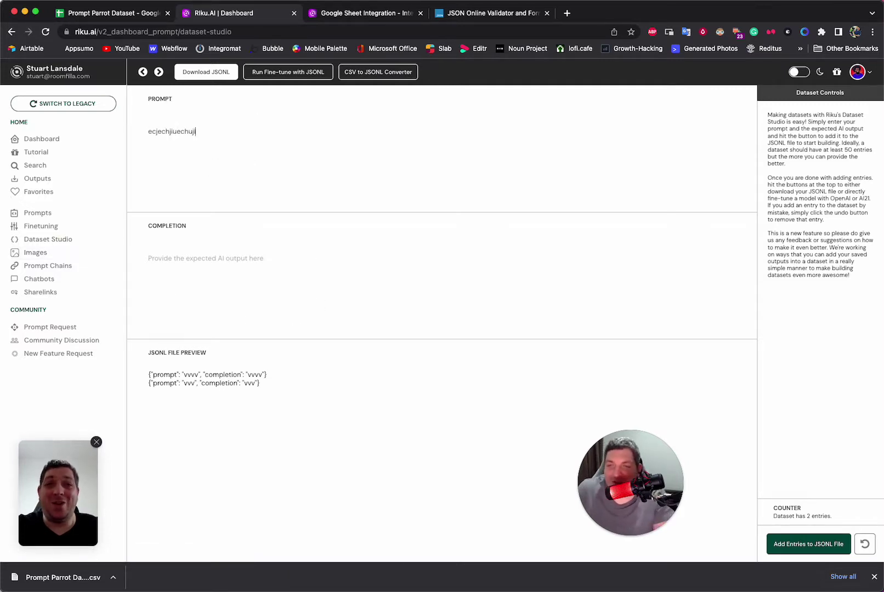
pyautogui.write('cjocjoeci')
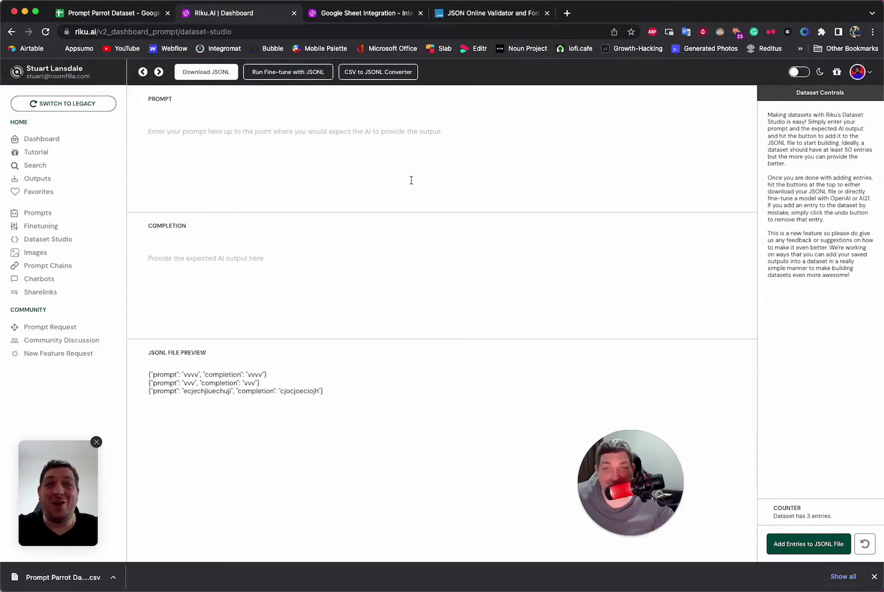
# Upload the newest Prompt Parrot CSV, name the dataset Prompt Parrot, and convert it to JSONL.
pyautogui.click(396, 74)
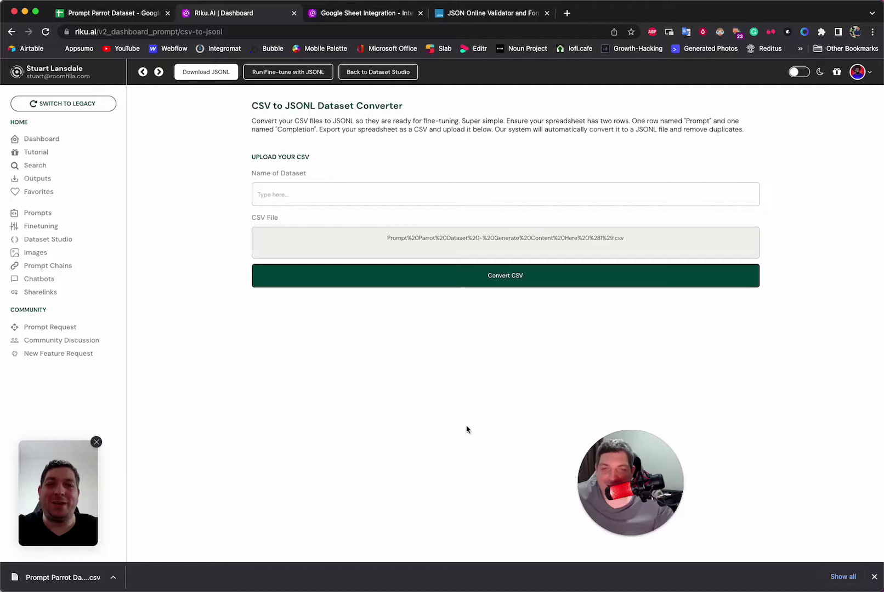
pyautogui.click(366, 73)
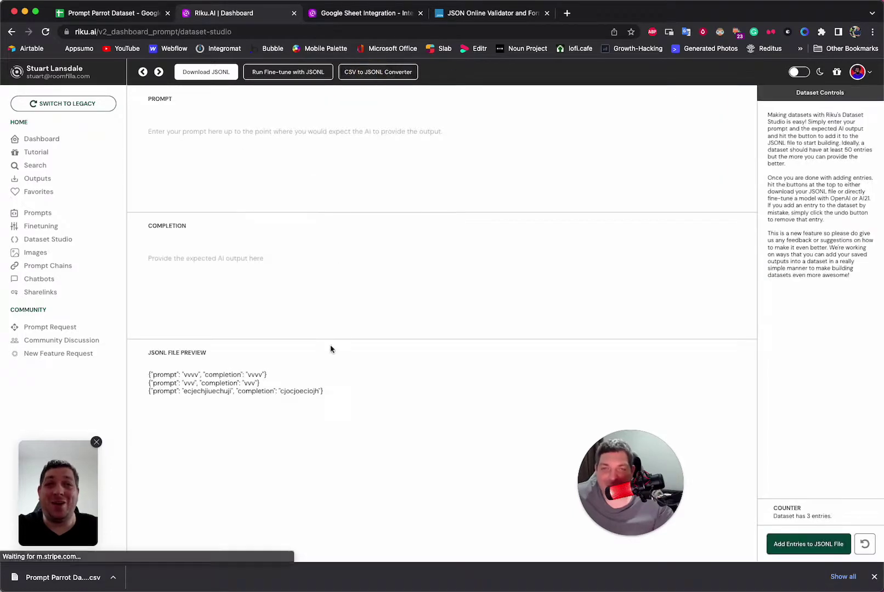
pyautogui.click(397, 73)
pyautogui.click(320, 200)
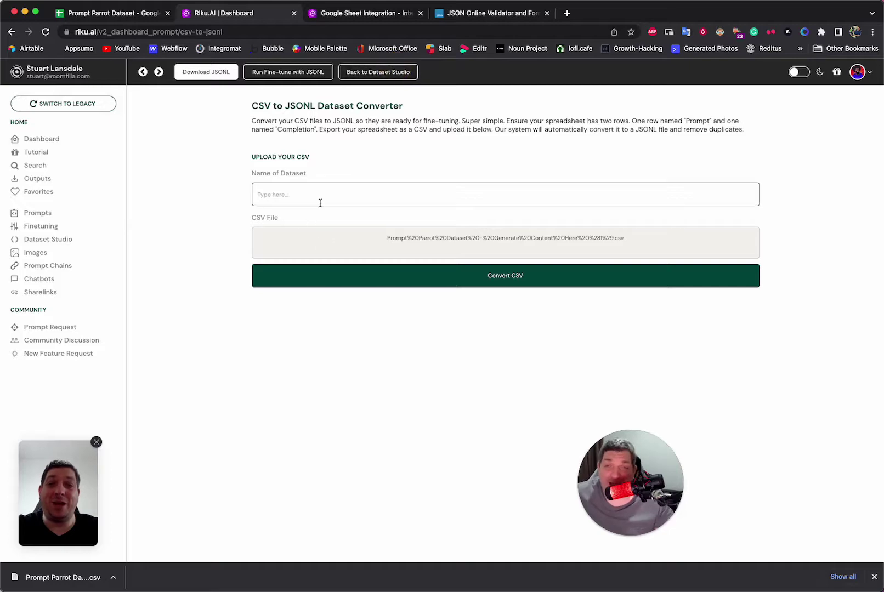
pyautogui.click(348, 236)
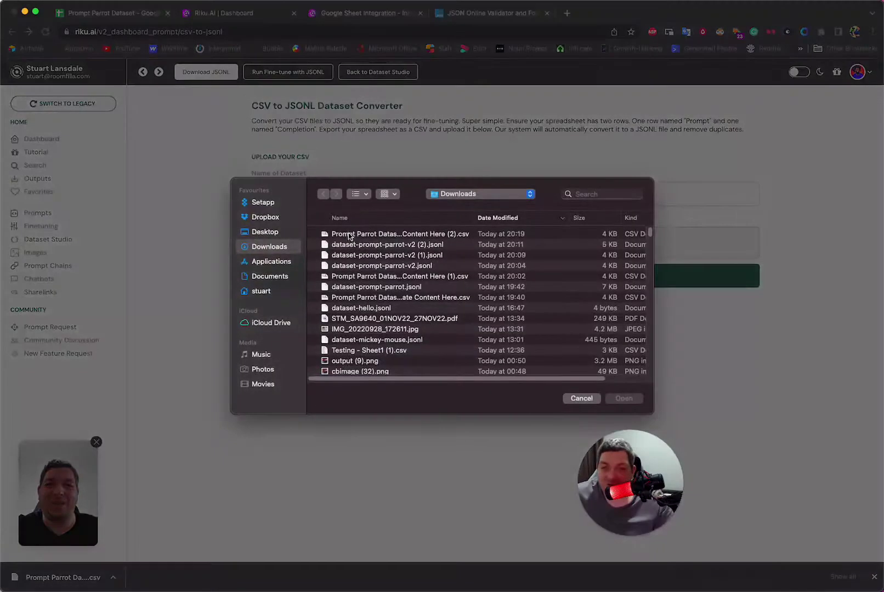
pyautogui.click(376, 235)
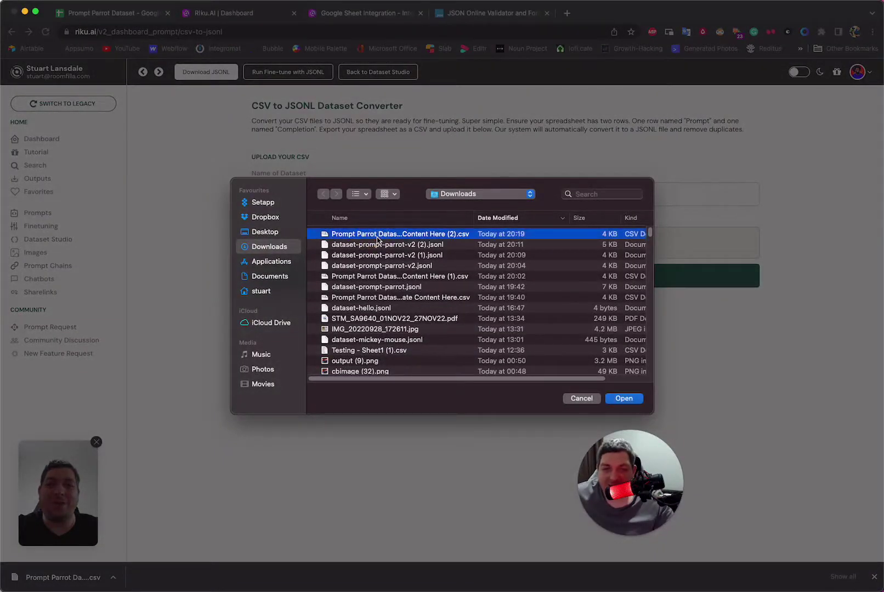
pyautogui.doubleClick(379, 238)
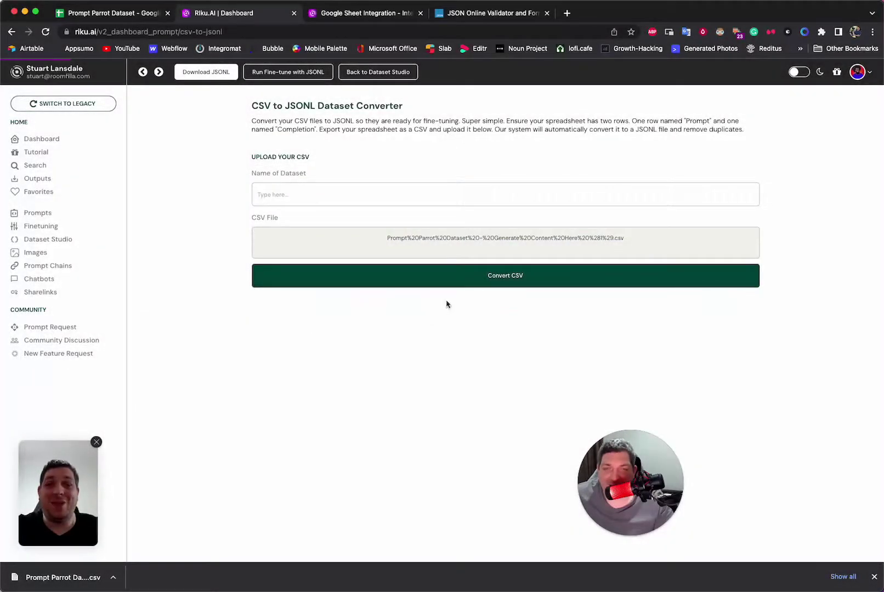
pyautogui.click(376, 195)
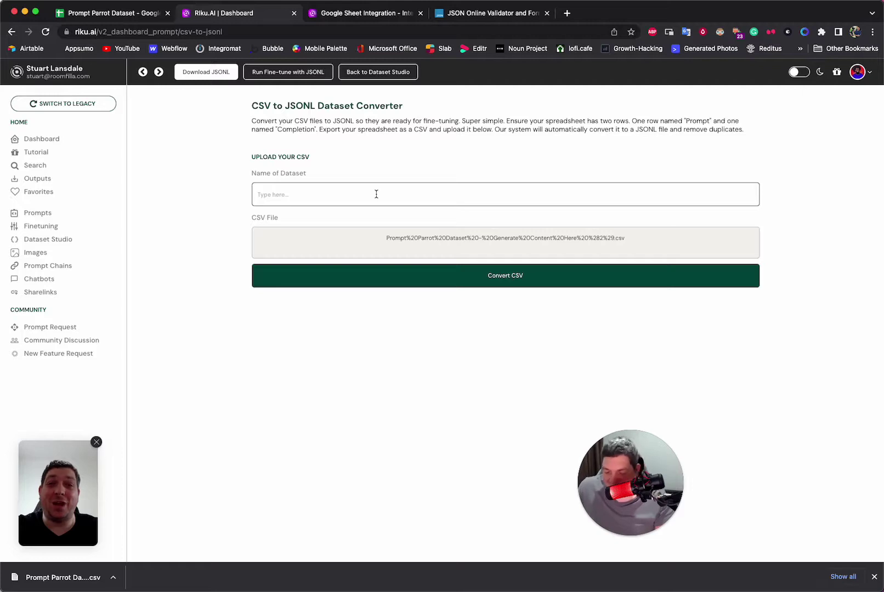
pyautogui.write('Prompt Parrot')
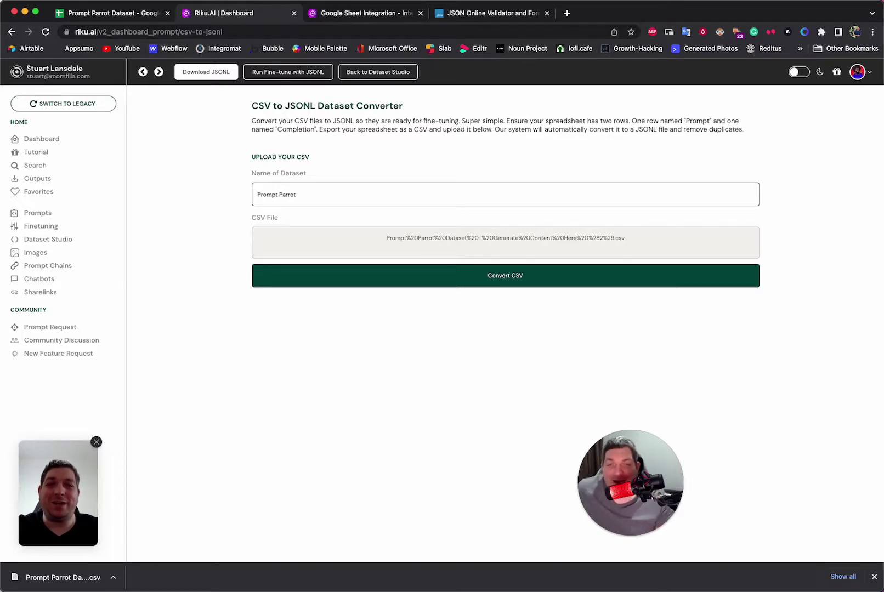
pyautogui.click(487, 279)
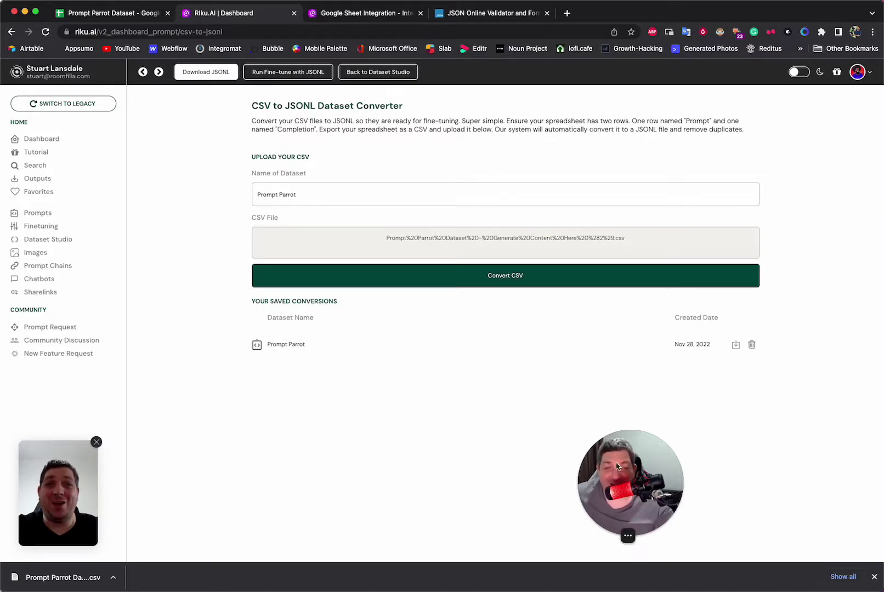
# Download the saved Prompt Parrot conversion from Your Saved Conversions as a JSONL file.
pyautogui.moveTo(618, 465); pyautogui.dragTo(60, 475)
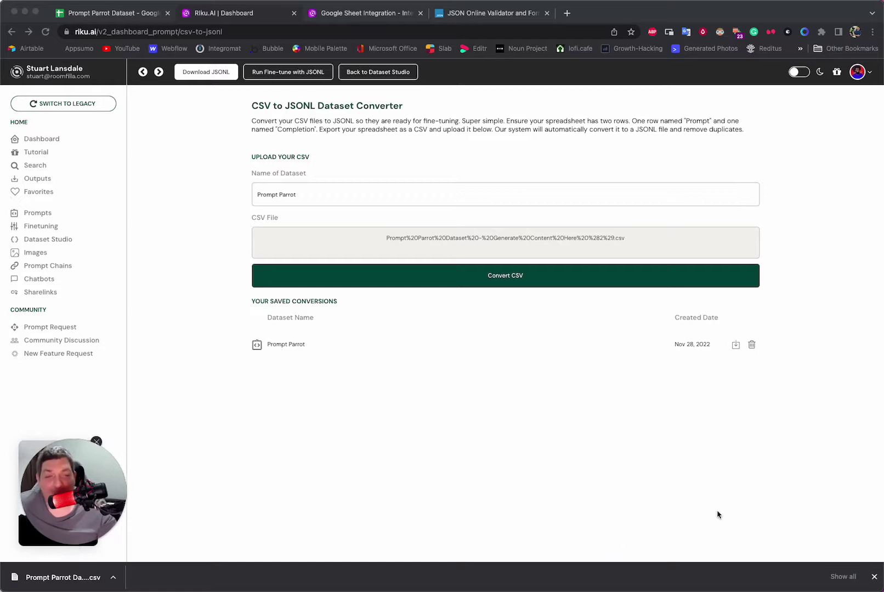
pyautogui.click(874, 580)
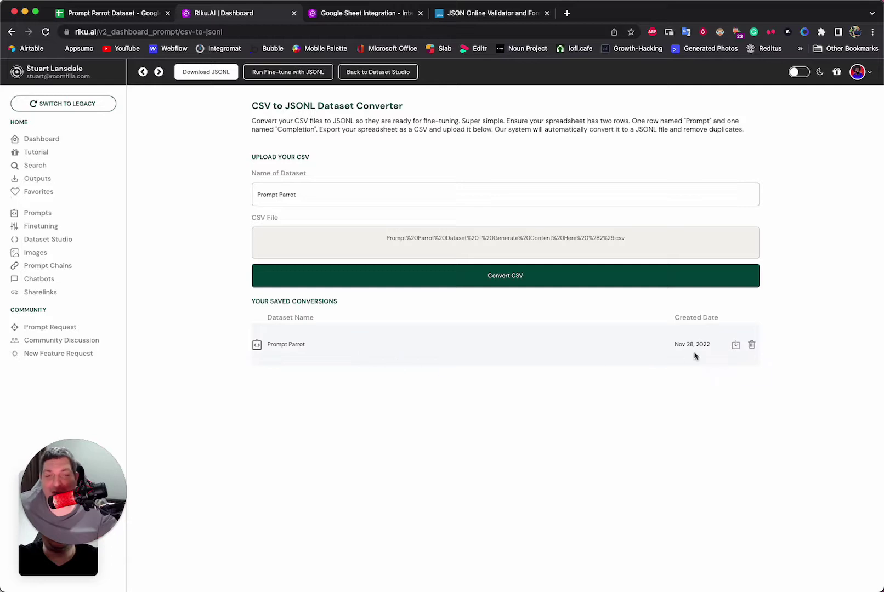
pyautogui.click(736, 346)
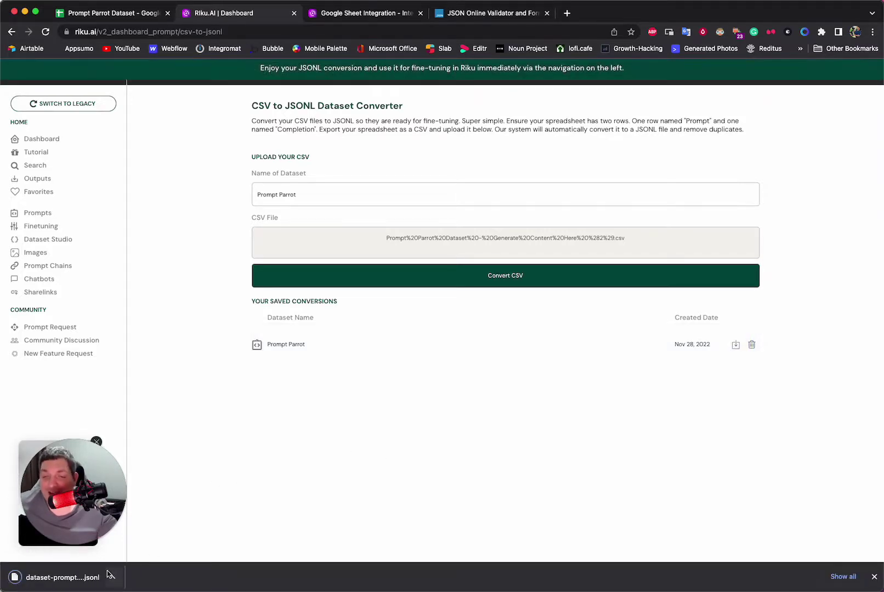
pyautogui.click(112, 577)
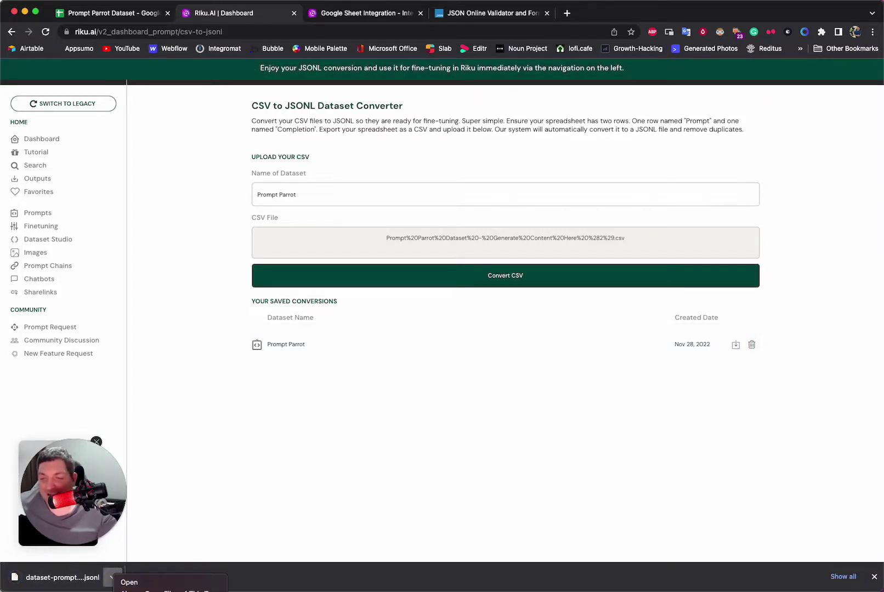
# Open the downloaded JSONL in Sublime Text and review its prompt/completion records.
pyautogui.click(129, 583)
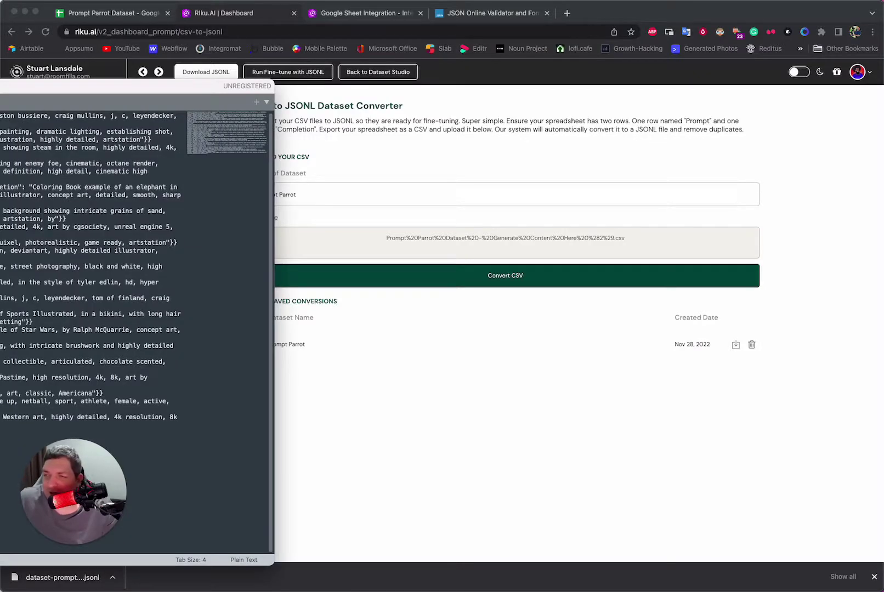
pyautogui.moveTo(164, 86); pyautogui.dragTo(264, 71)
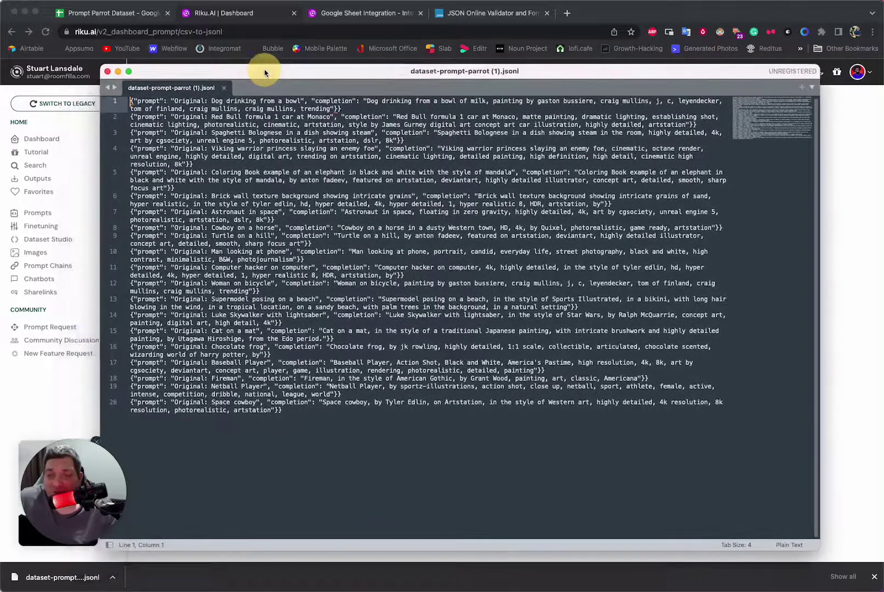
pyautogui.moveTo(344, 109); pyautogui.dragTo(338, 109)
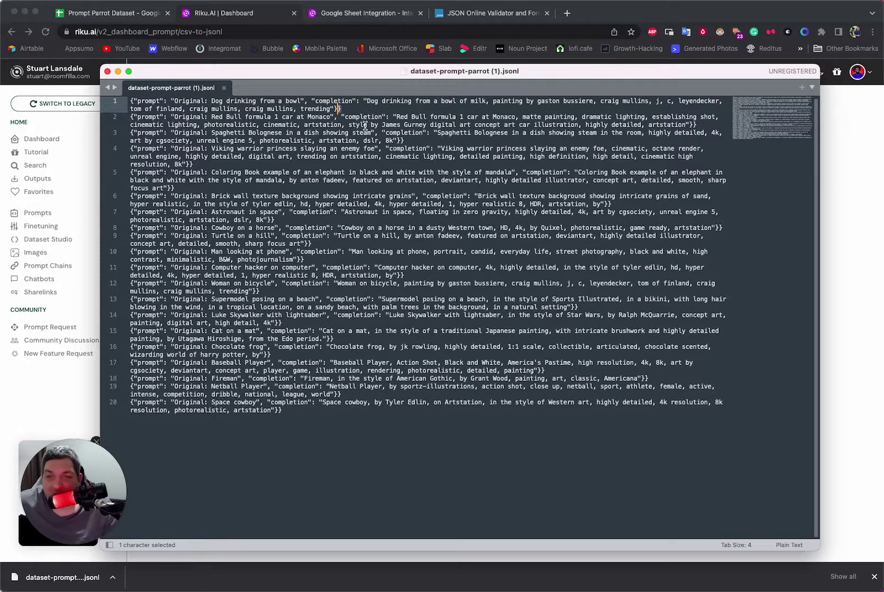
pyautogui.click(335, 219)
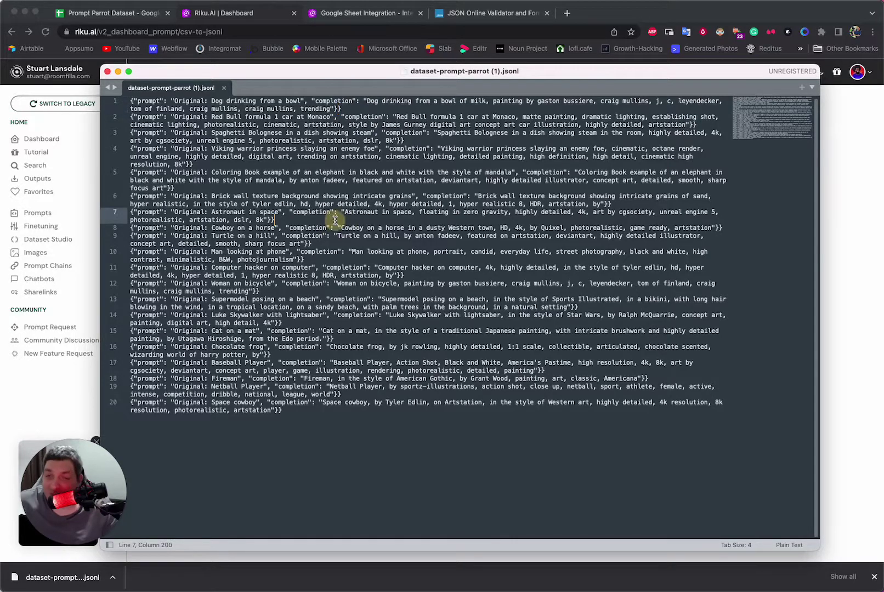
pyautogui.click(322, 181)
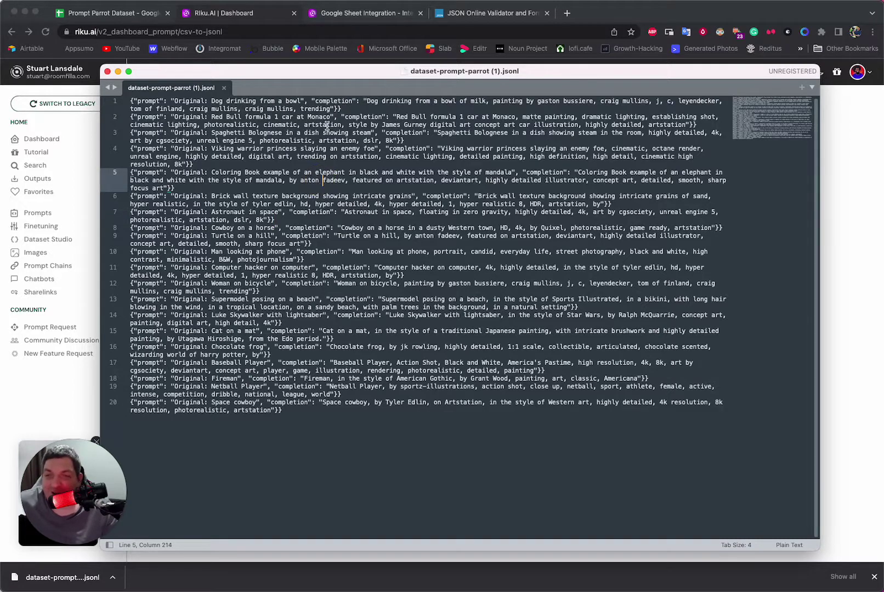
pyautogui.click(327, 125)
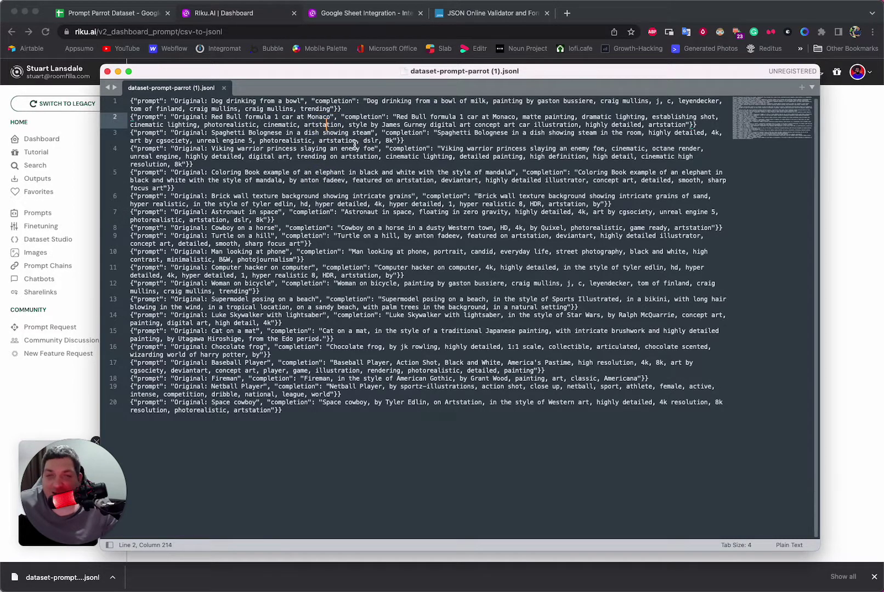
pyautogui.click(328, 133)
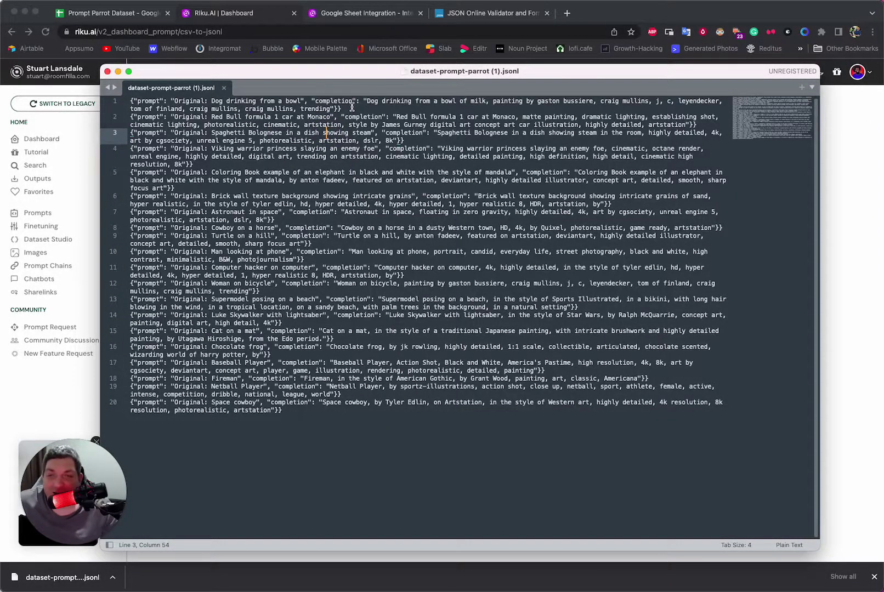
# Copy the entire first record of dataset-prompt-parrot (1).jsonl to the clipboard.
pyautogui.moveTo(351, 107); pyautogui.dragTo(65, 77)
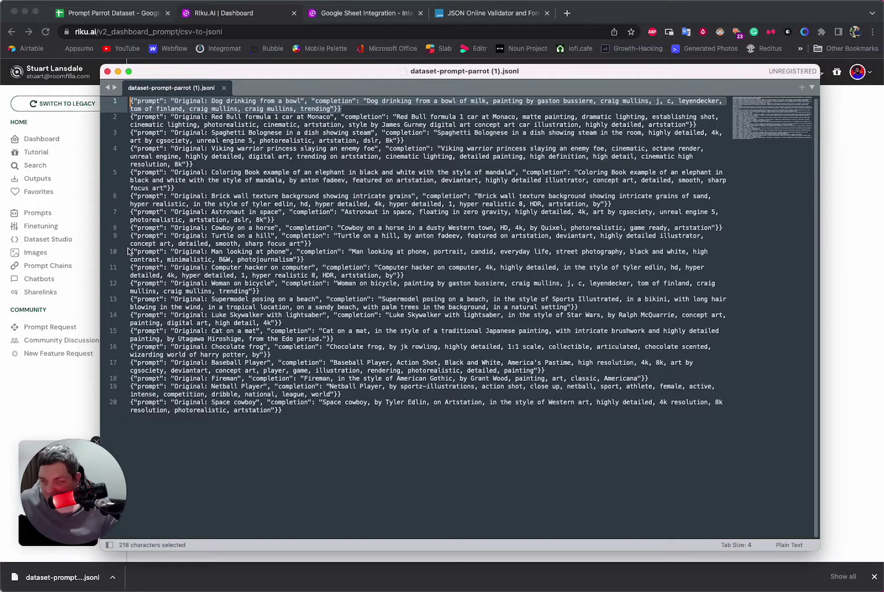
pyautogui.press('super+c')
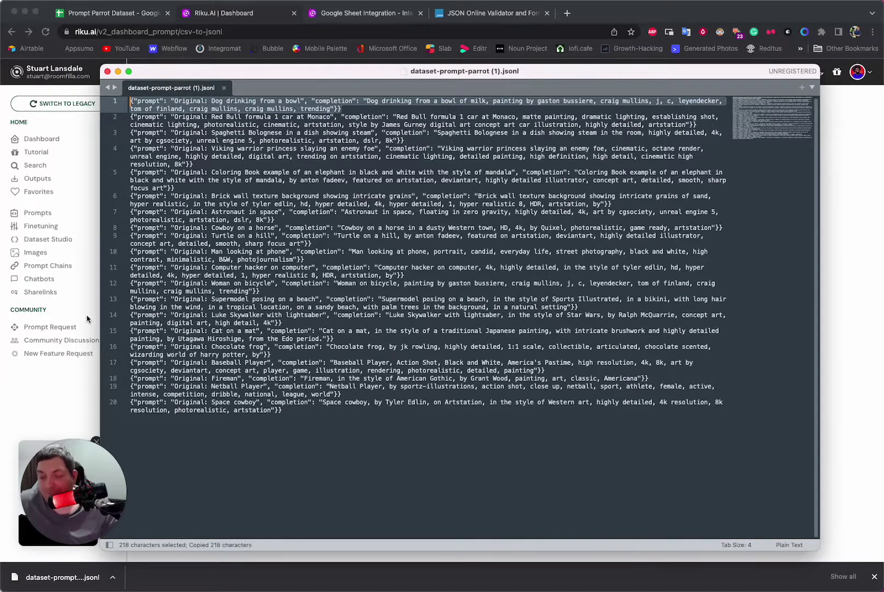
pyautogui.click(44, 408)
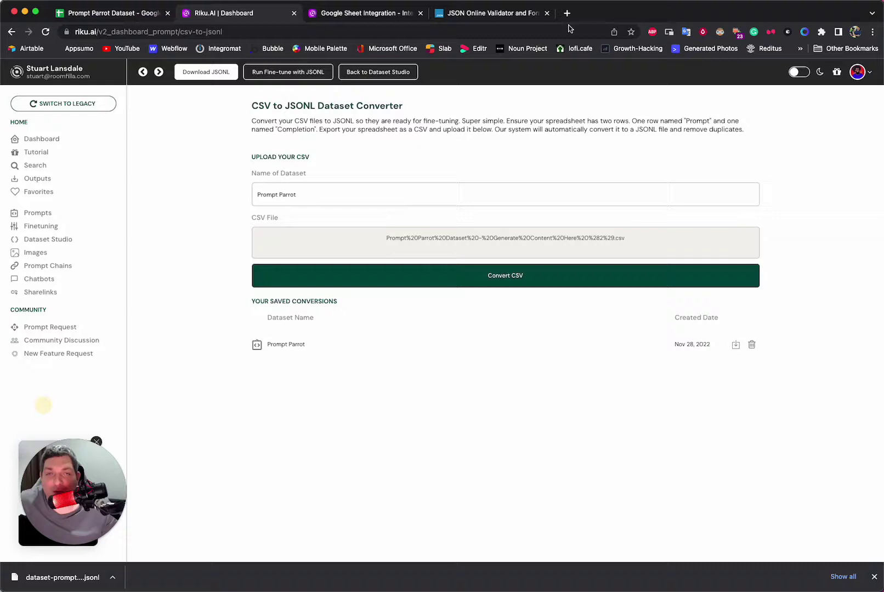
# Replace JSONLint's contents with the copied first record and validate it.
pyautogui.click(494, 13)
pyautogui.click(253, 164)
pyautogui.press('super+a')
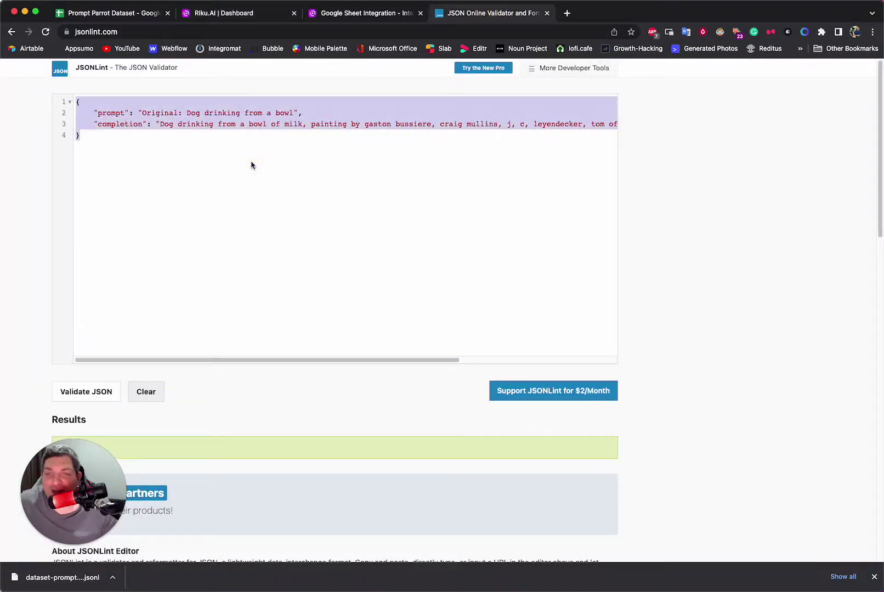
pyautogui.press('BackSpace')
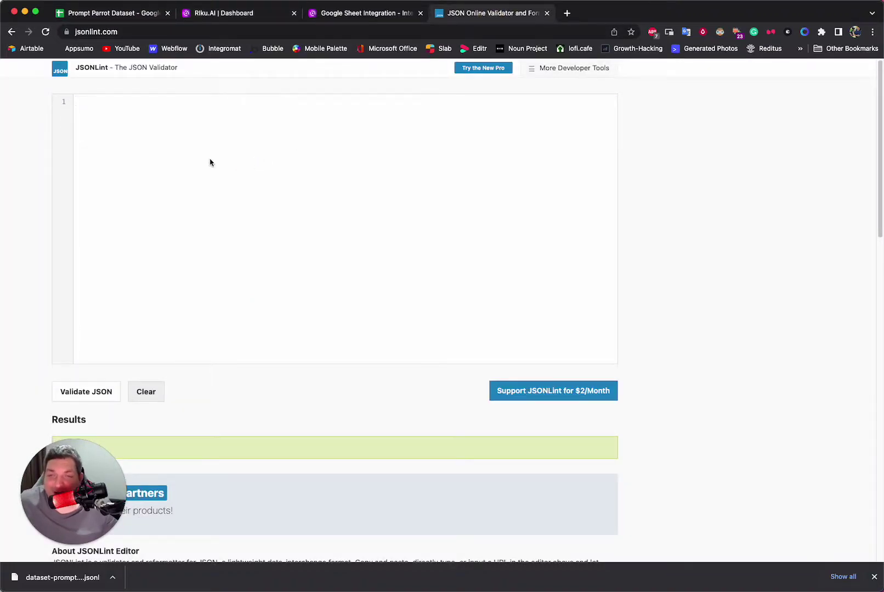
pyautogui.click(210, 163)
pyautogui.press('super+v')
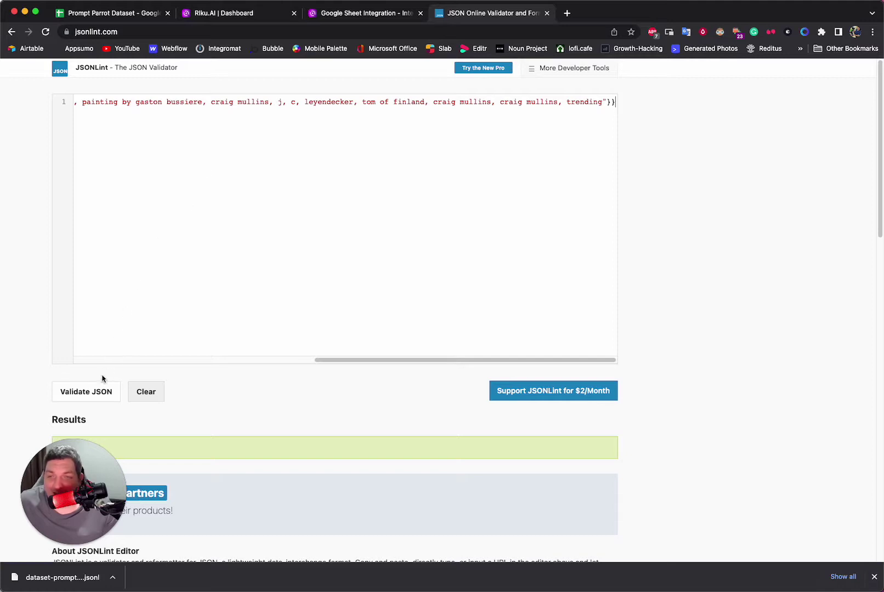
pyautogui.click(99, 390)
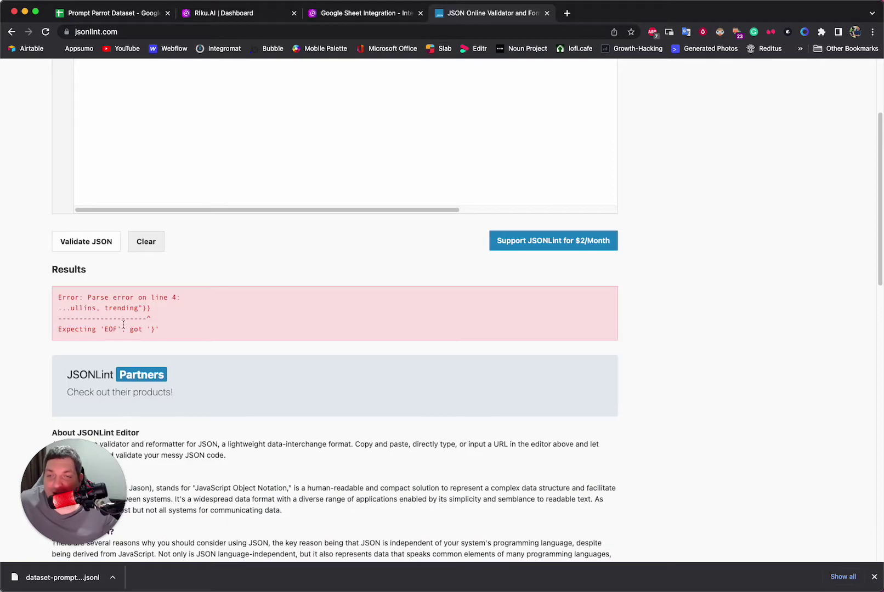
# Delete the stray extra closing brace so the record validates as Valid JSON.
pyautogui.scroll(3, 126, 327)
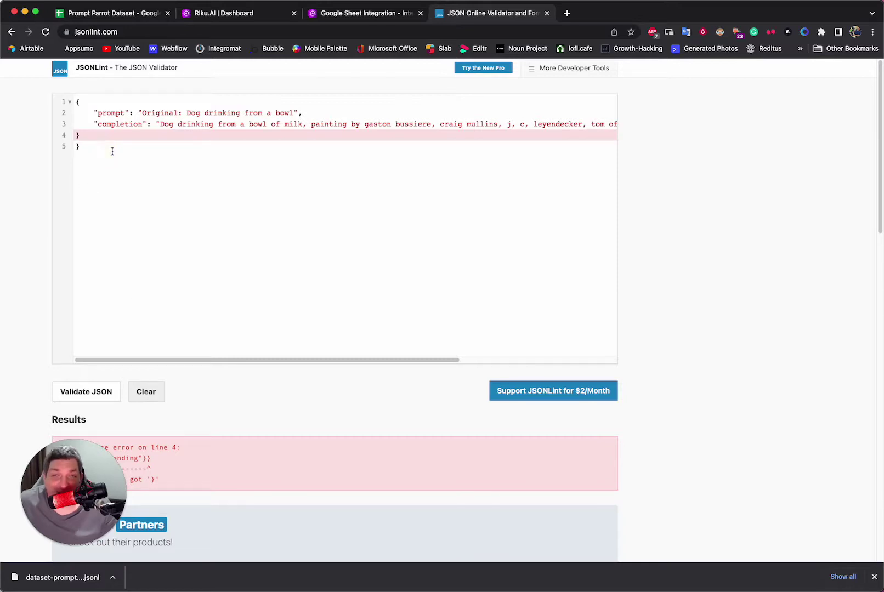
pyautogui.press('BackSpace')
pyautogui.press('BackSpace')
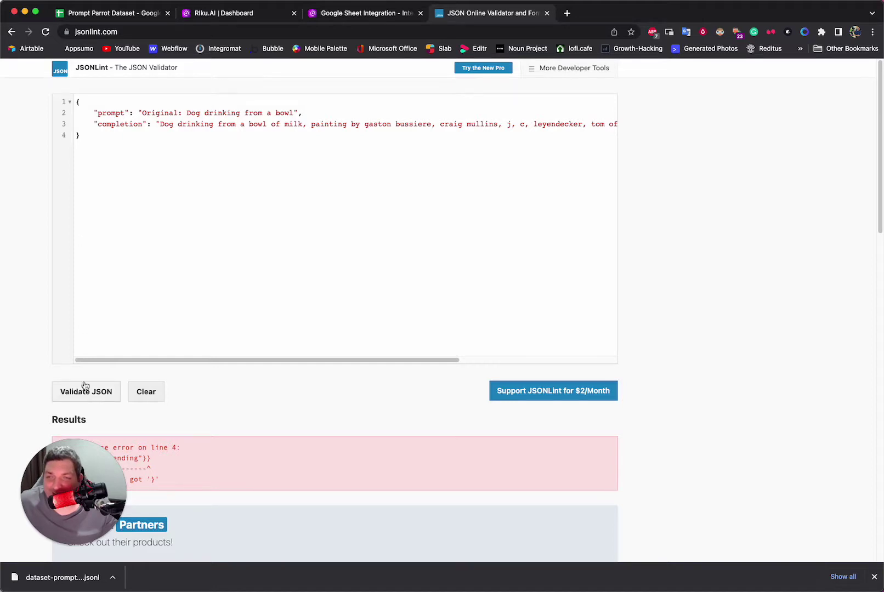
pyautogui.click(115, 395)
pyautogui.scroll(-3, 184, 434)
pyautogui.scroll(3, 186, 430)
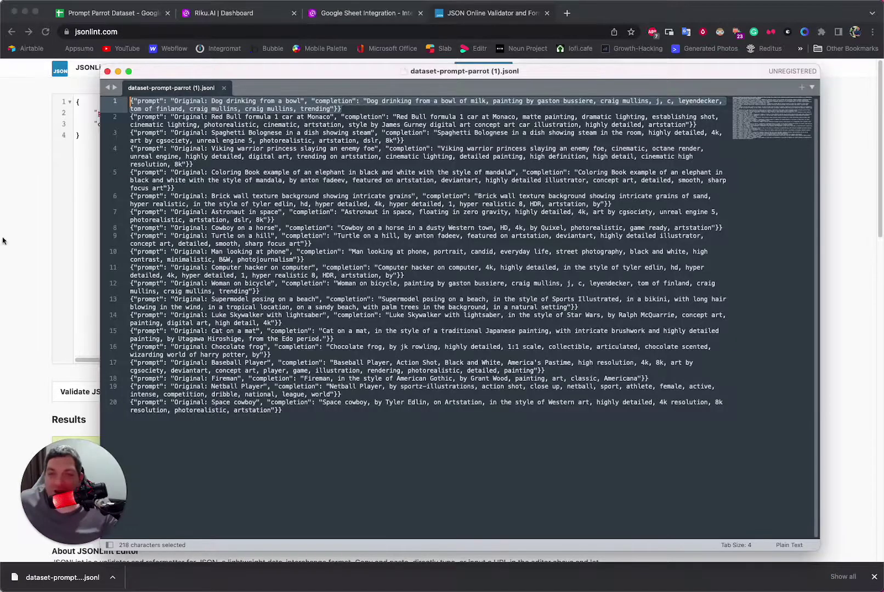
# Search dataset-prompt-parrot (1).jsonl for closing braces and select all the matches.
pyautogui.click(426, 220)
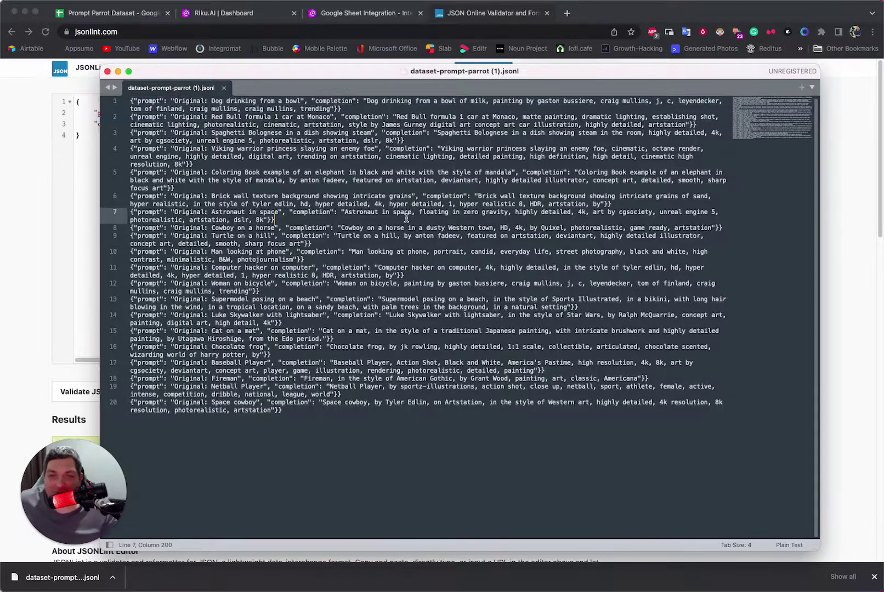
pyautogui.click(334, 180)
pyautogui.press('super+f')
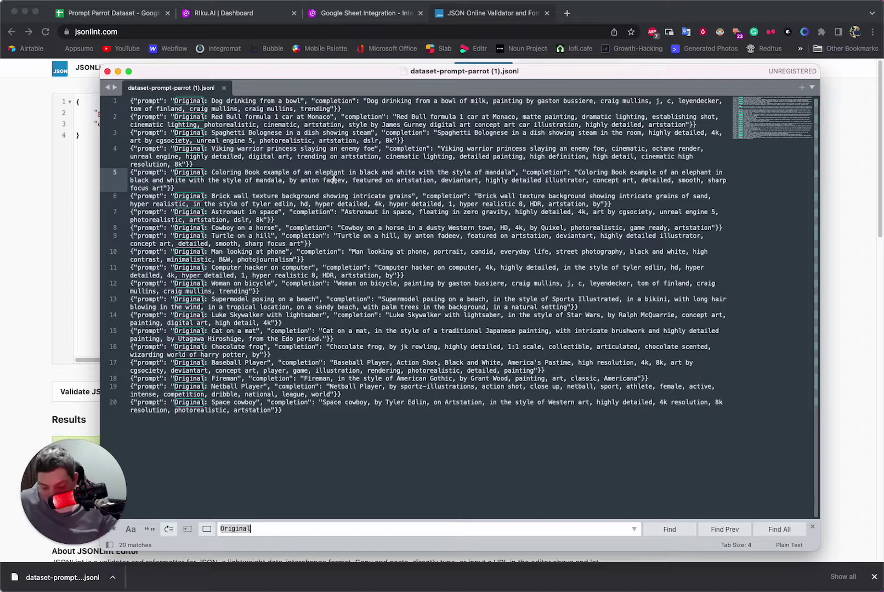
pyautogui.write('}')
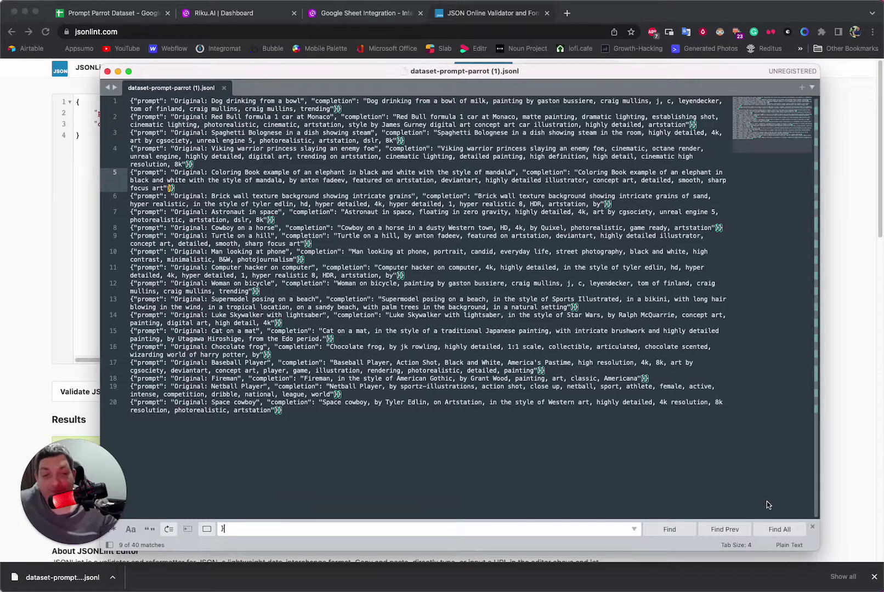
pyautogui.click(775, 528)
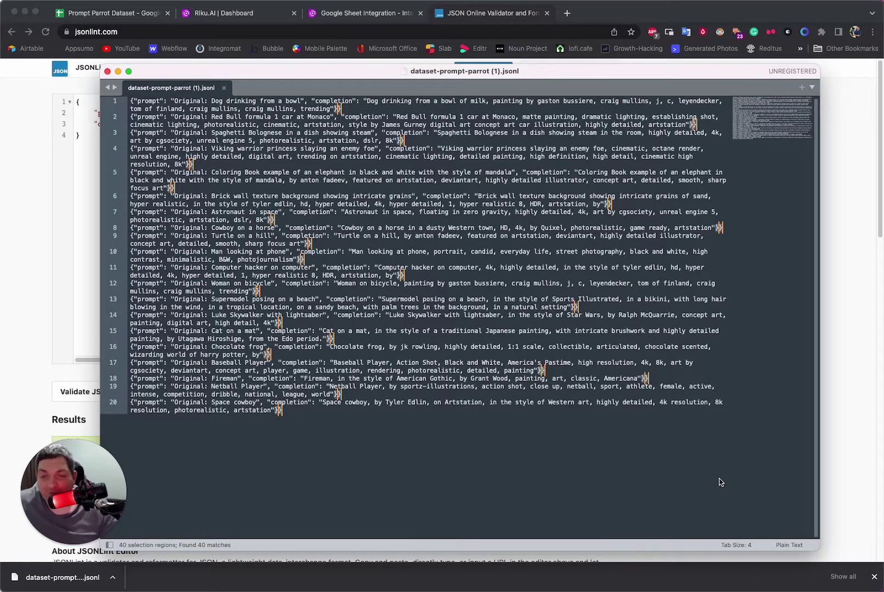
pyautogui.press('super+Left')
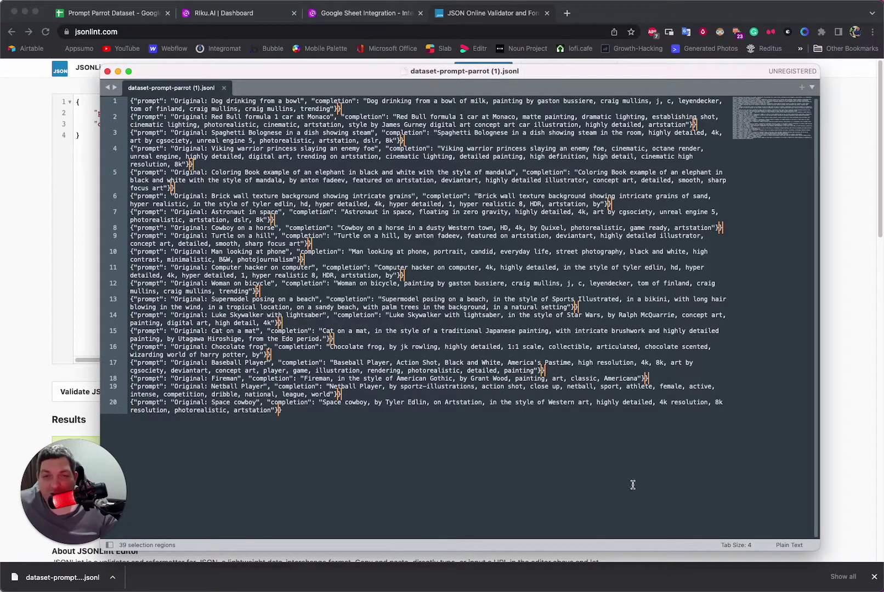
# Replace the doubled closing braces with a single brace per line and save the file.
pyautogui.press('super+f')
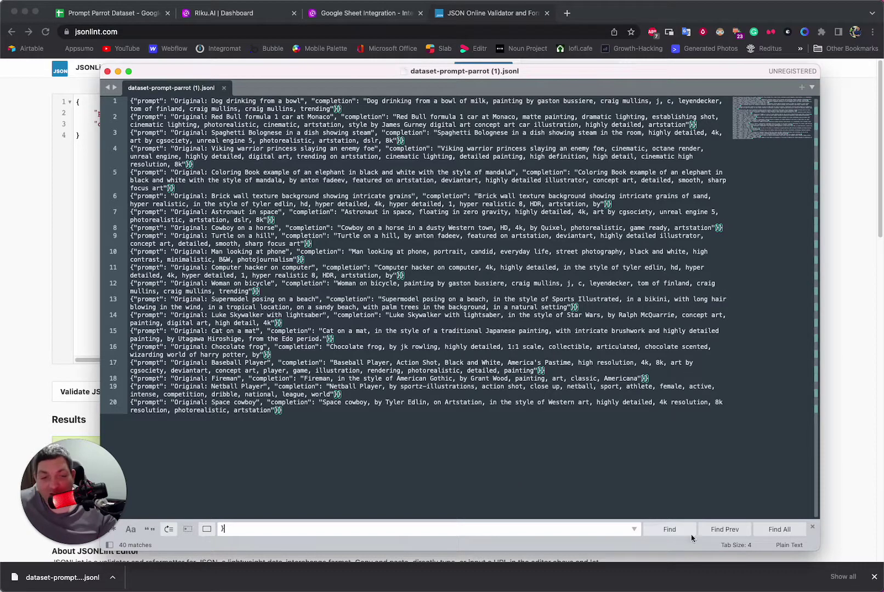
pyautogui.click(780, 530)
pyautogui.press('BackSpace')
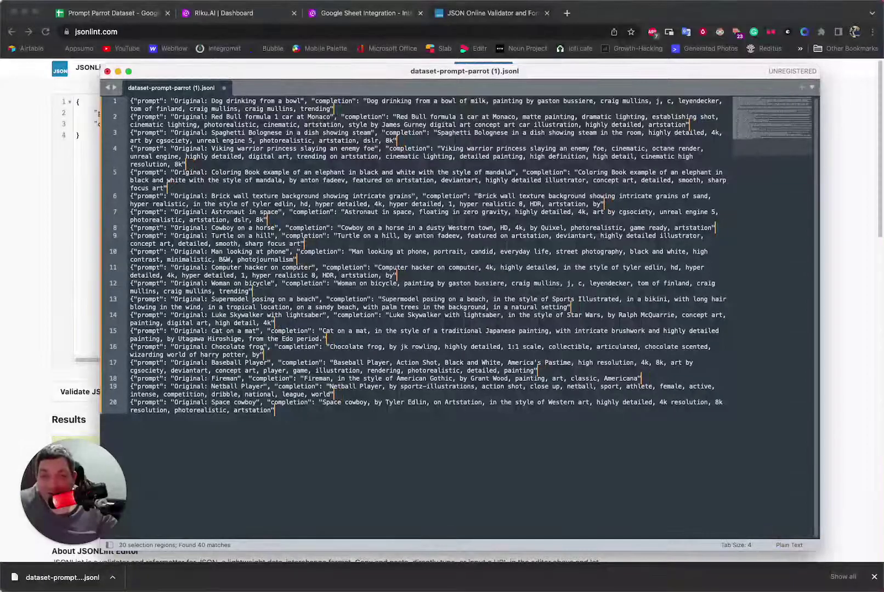
pyautogui.write('}')
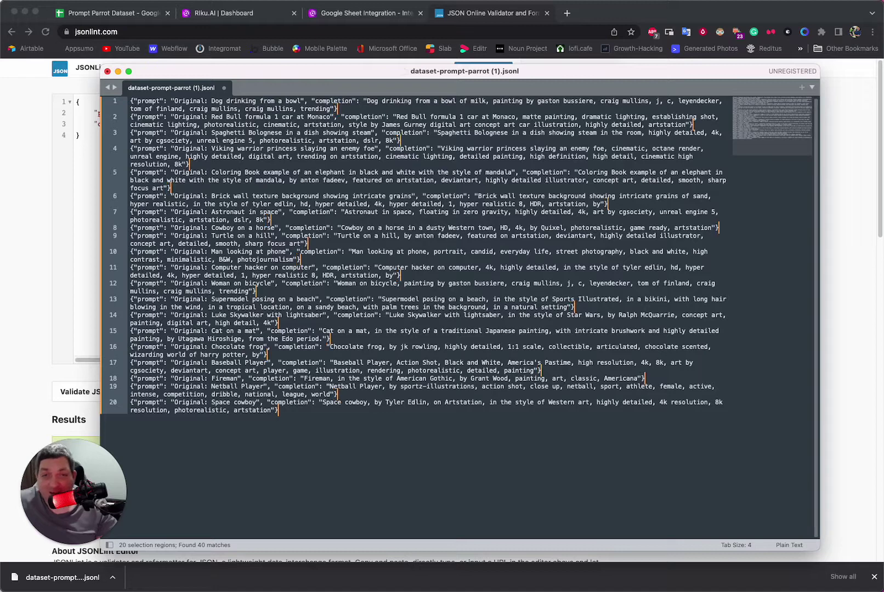
pyautogui.click(354, 260)
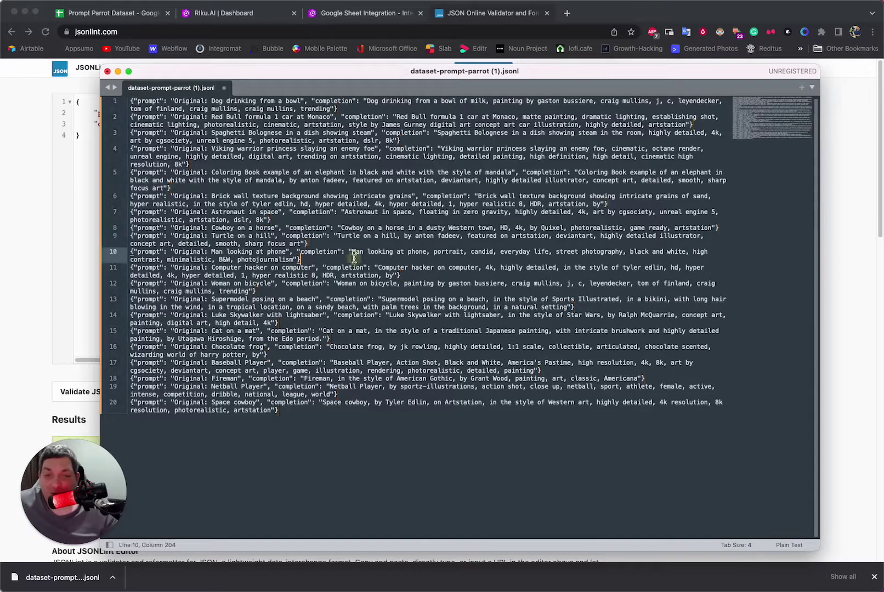
pyautogui.click(338, 197)
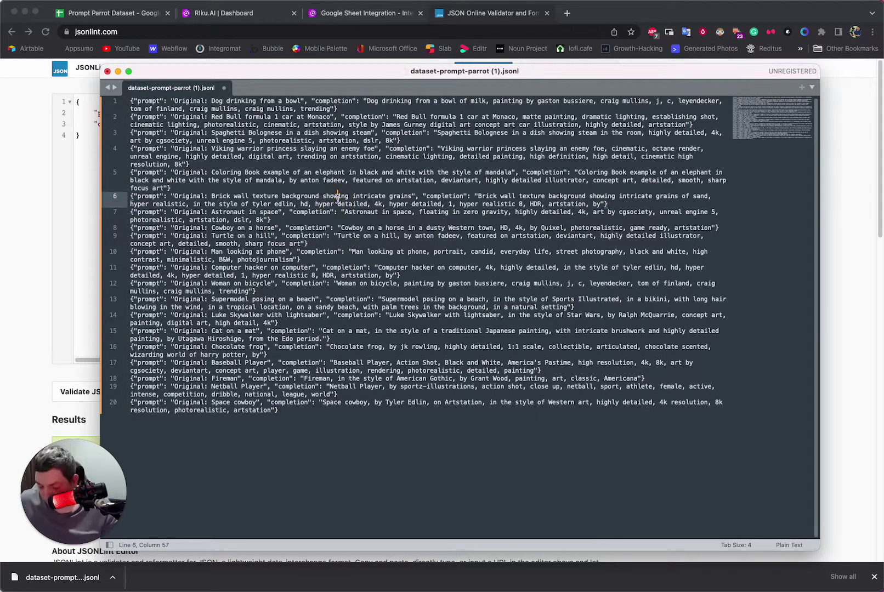
pyautogui.hotkey('ctrl', 's')
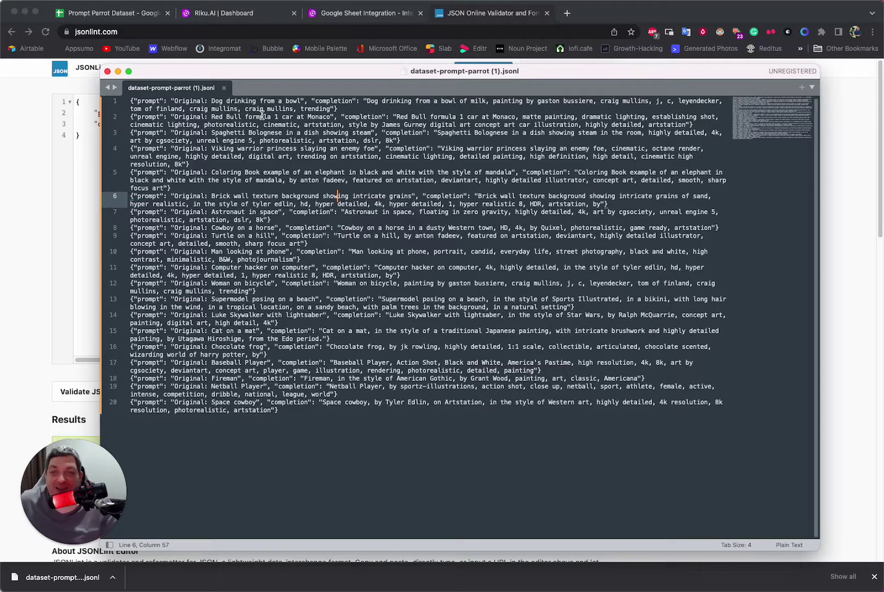
# Highlight line 1's prompt and completion, look over lines 2–3, then return to Riku.AI's converter.
pyautogui.moveTo(145, 100); pyautogui.dragTo(370, 110)
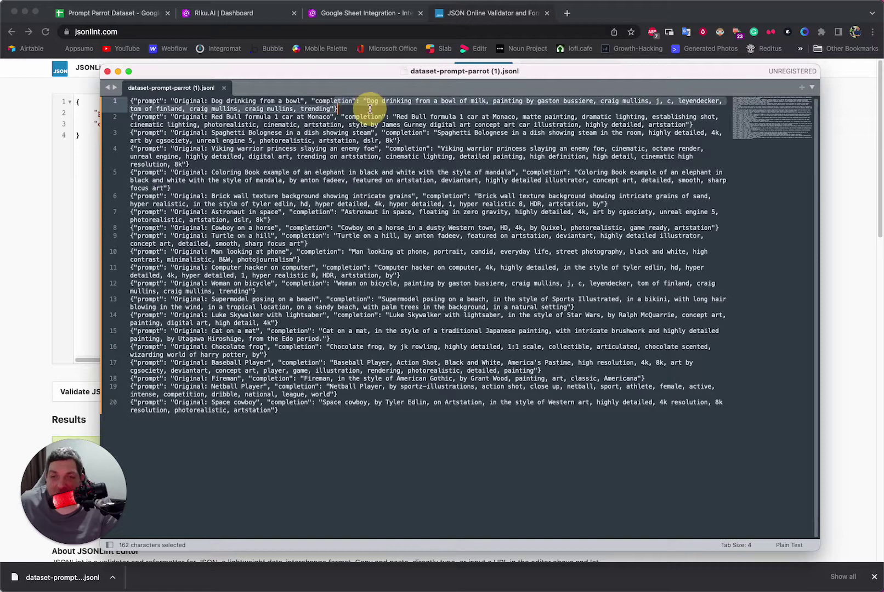
pyautogui.click(301, 102)
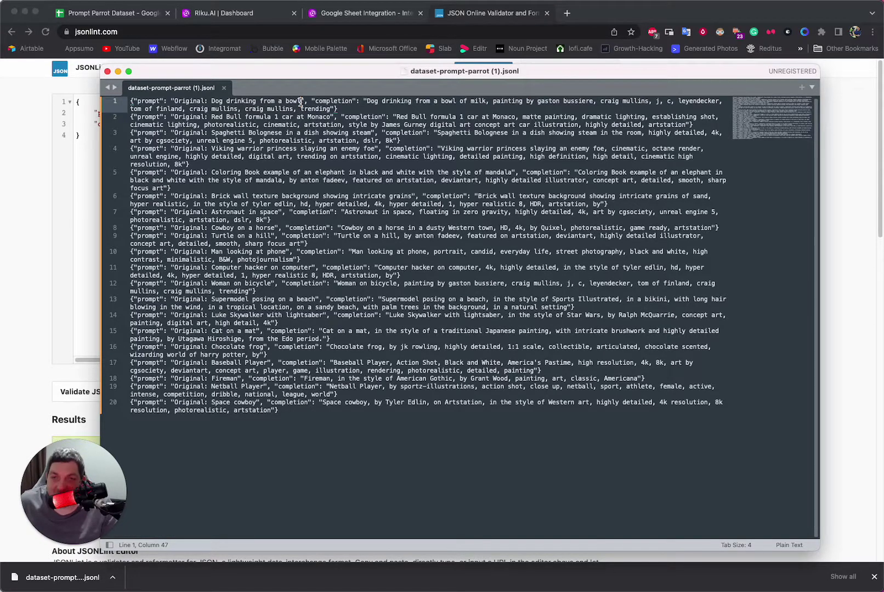
pyautogui.moveTo(301, 101); pyautogui.dragTo(173, 102)
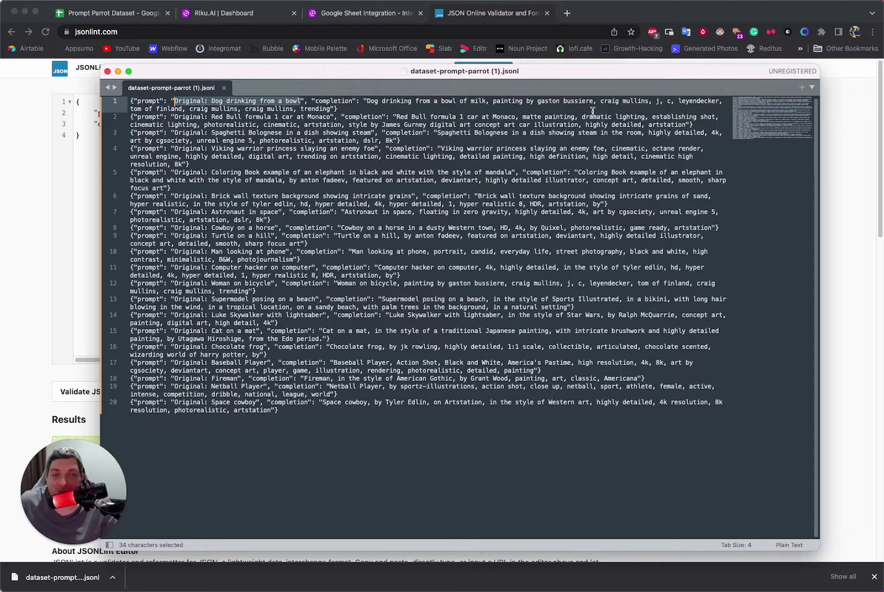
pyautogui.click(379, 116)
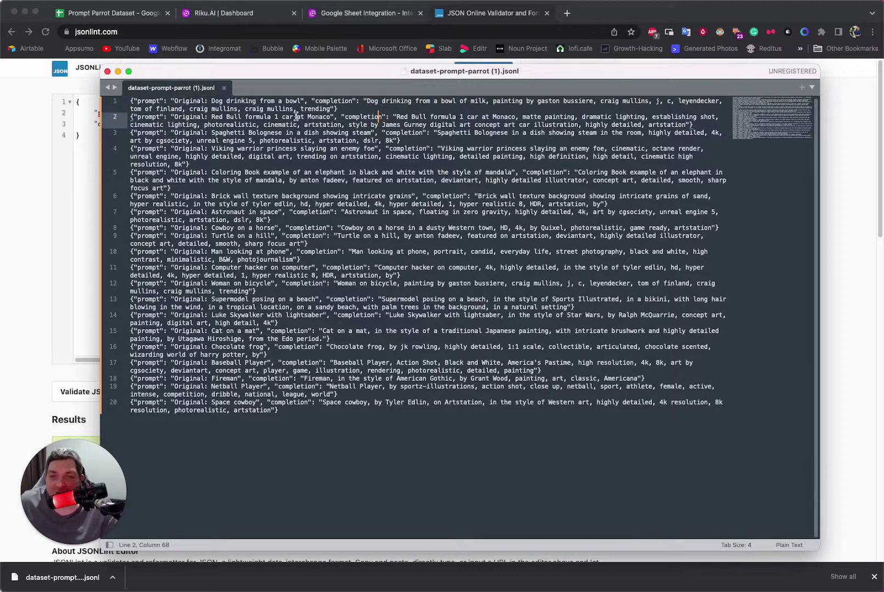
pyautogui.click(292, 133)
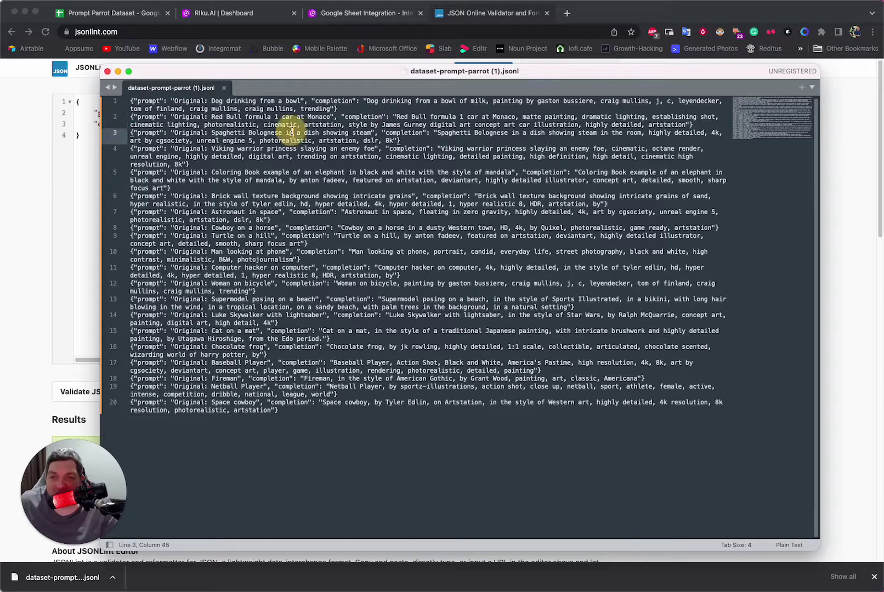
pyautogui.click(264, 117)
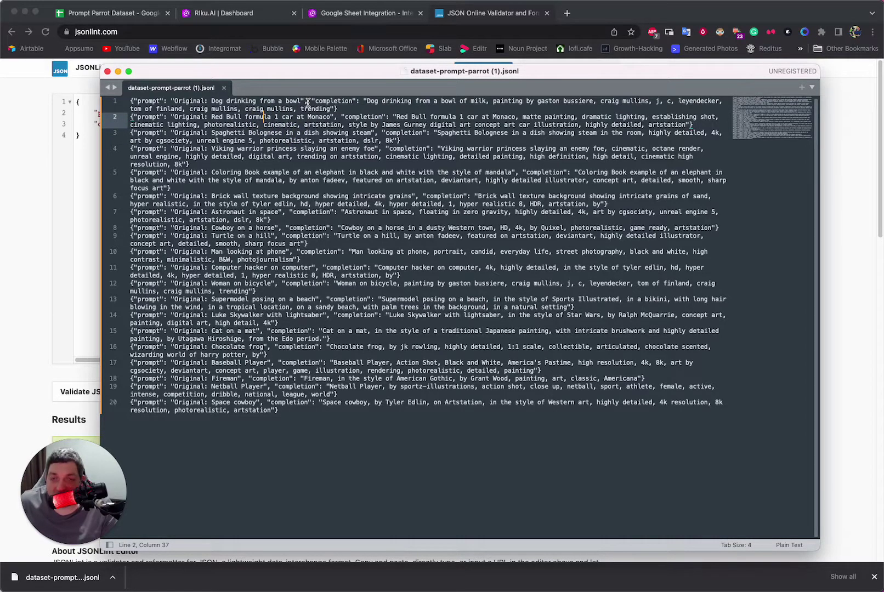
pyautogui.click(323, 117)
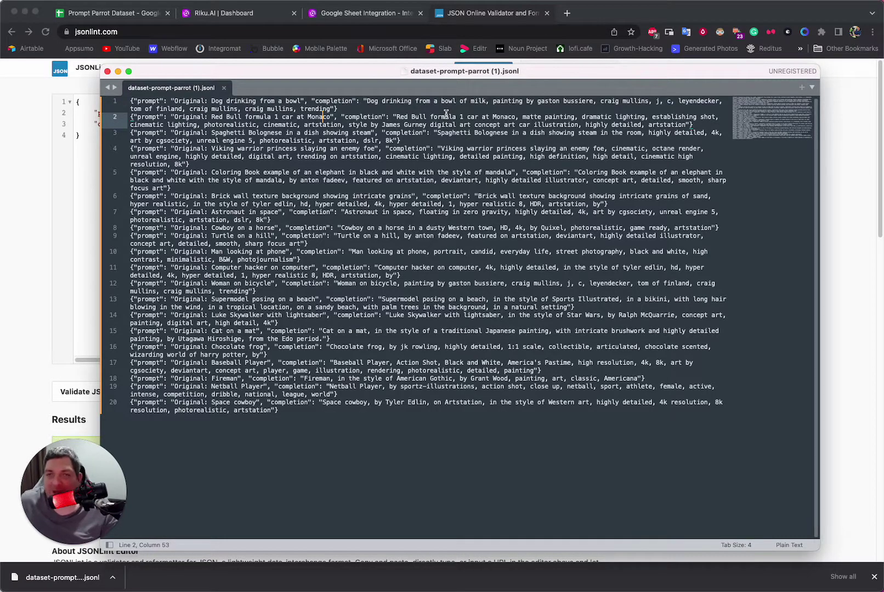
pyautogui.click(52, 135)
pyautogui.click(256, 15)
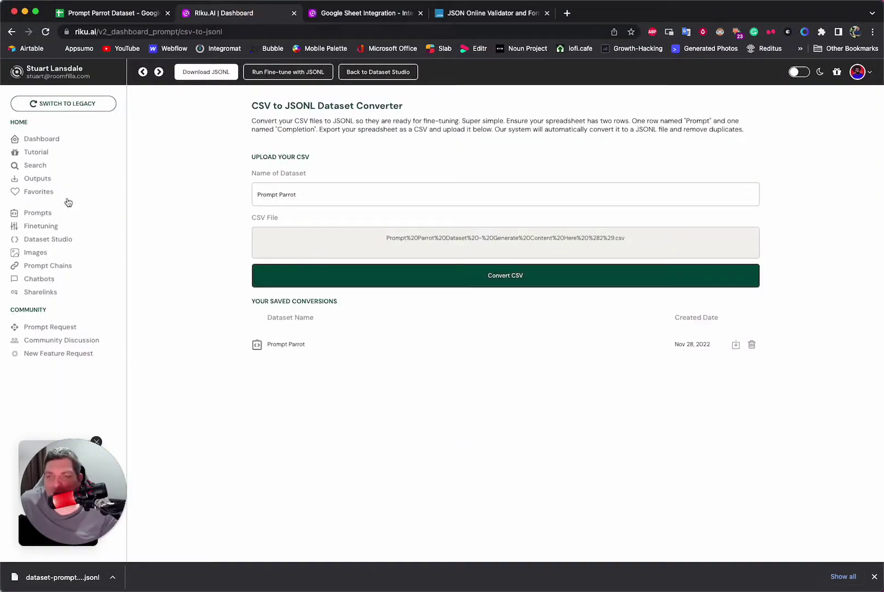
# Inspect the Image Prompt Expander community prompt's ###-separated examples, then return to the dataset file.
pyautogui.click(51, 141)
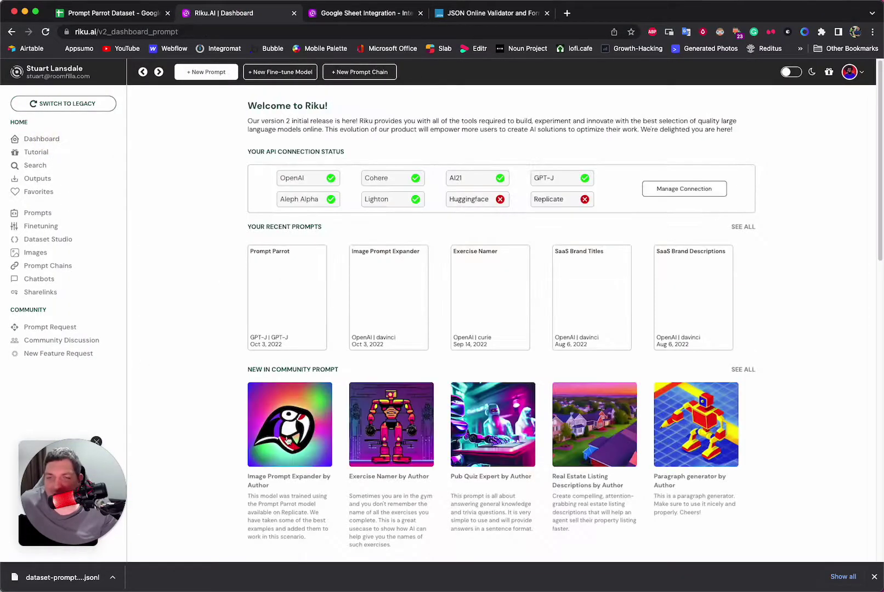
pyautogui.scroll(-3, 252, 436)
pyautogui.click(249, 433)
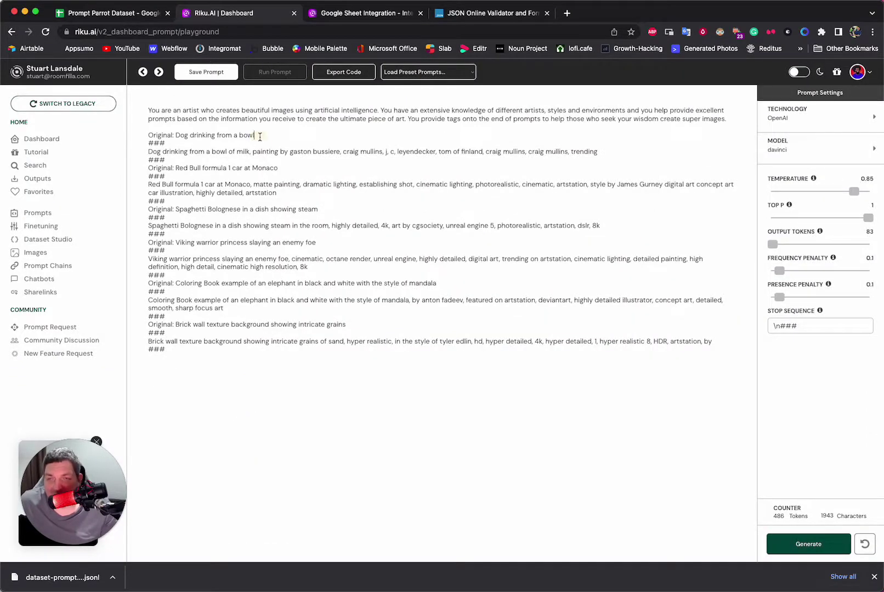
pyautogui.click(151, 142)
pyautogui.click(164, 152)
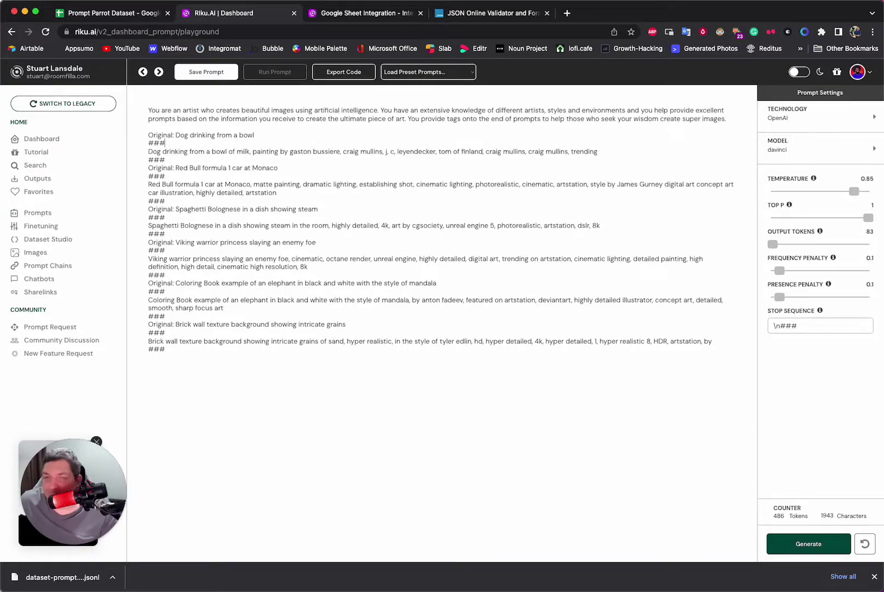
pyautogui.press('super+Tab')
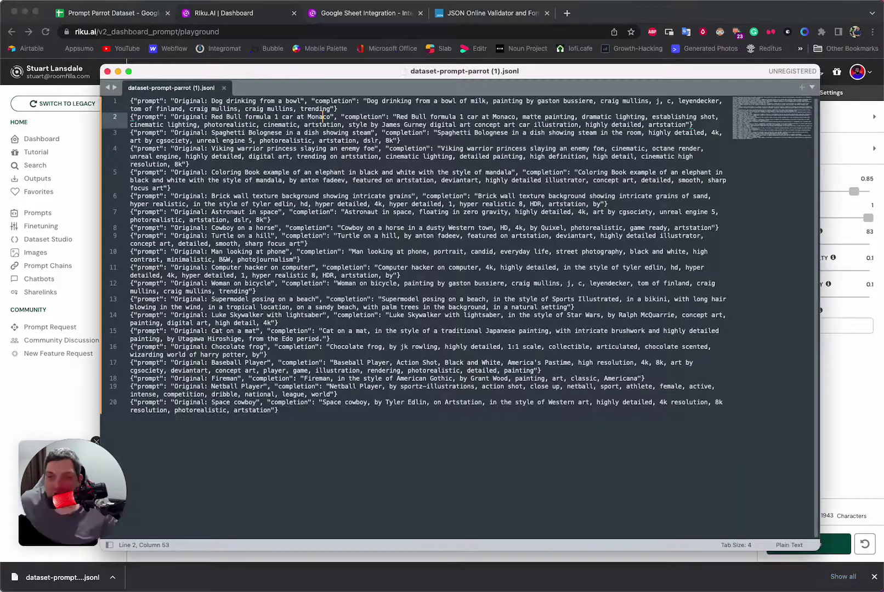
# Search the dataset file for "completion": to find its 20 matches.
pyautogui.click(329, 212)
pyautogui.click(330, 150)
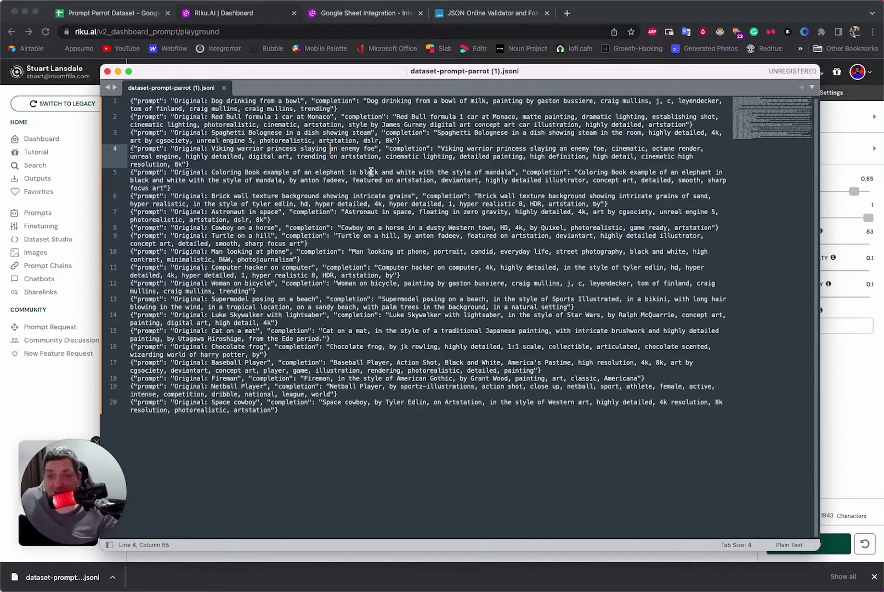
pyautogui.press('super+f')
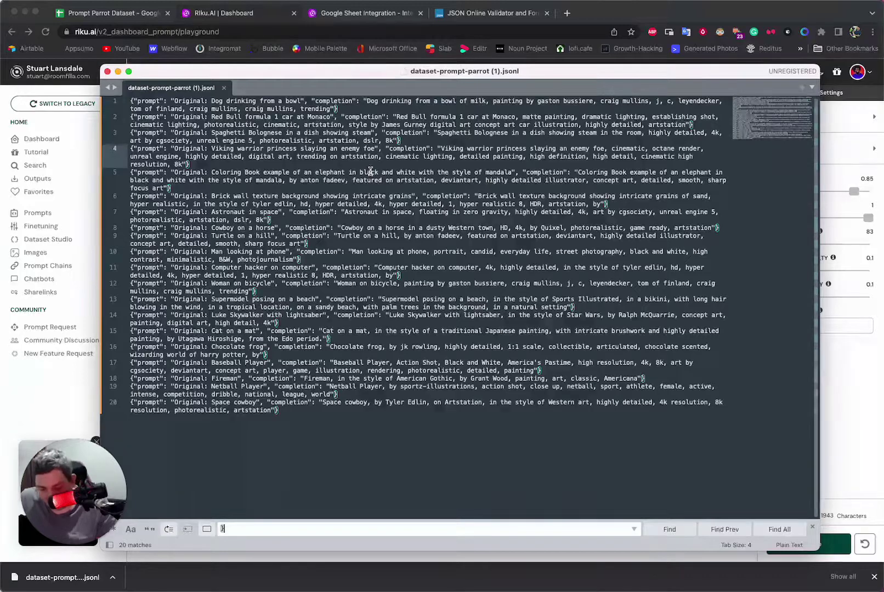
pyautogui.write('"')
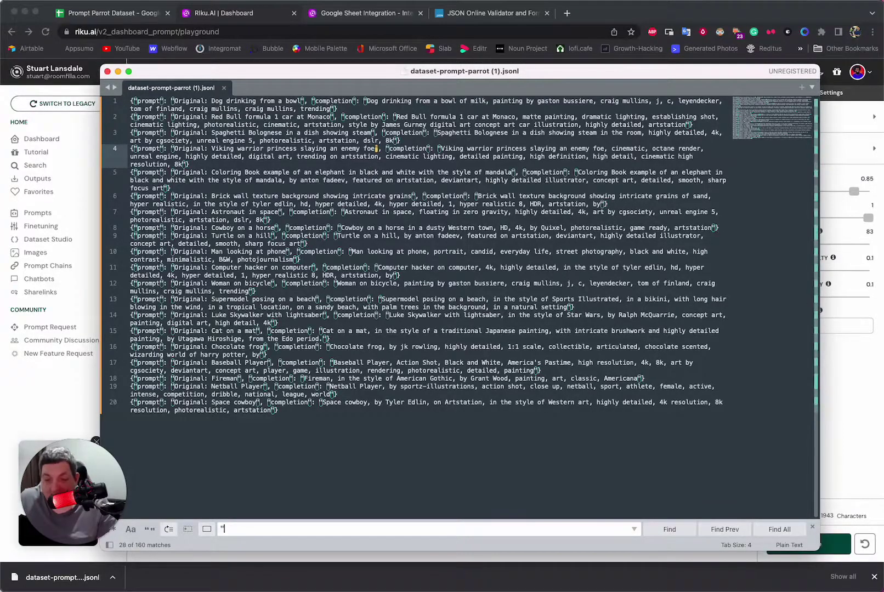
pyautogui.write('completion')
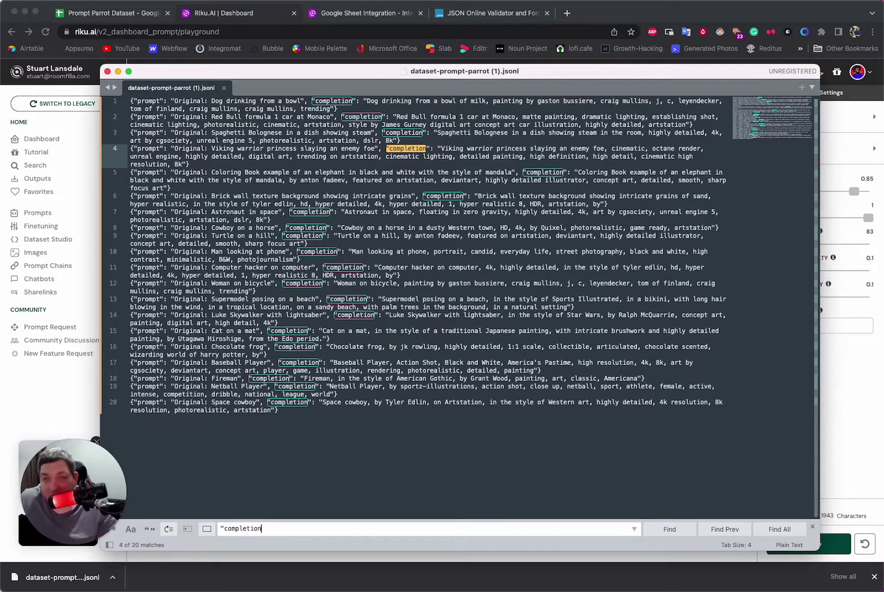
pyautogui.write('"')
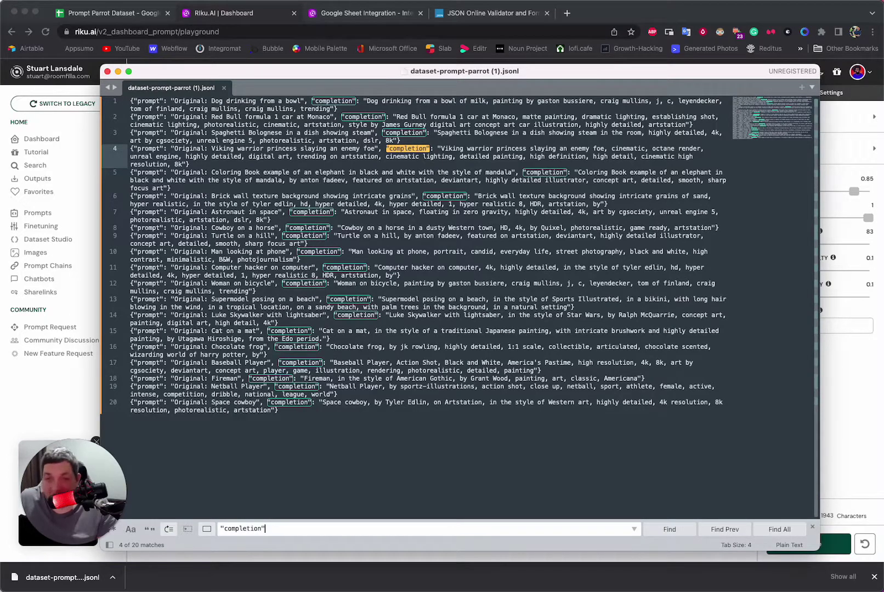
pyautogui.write(':')
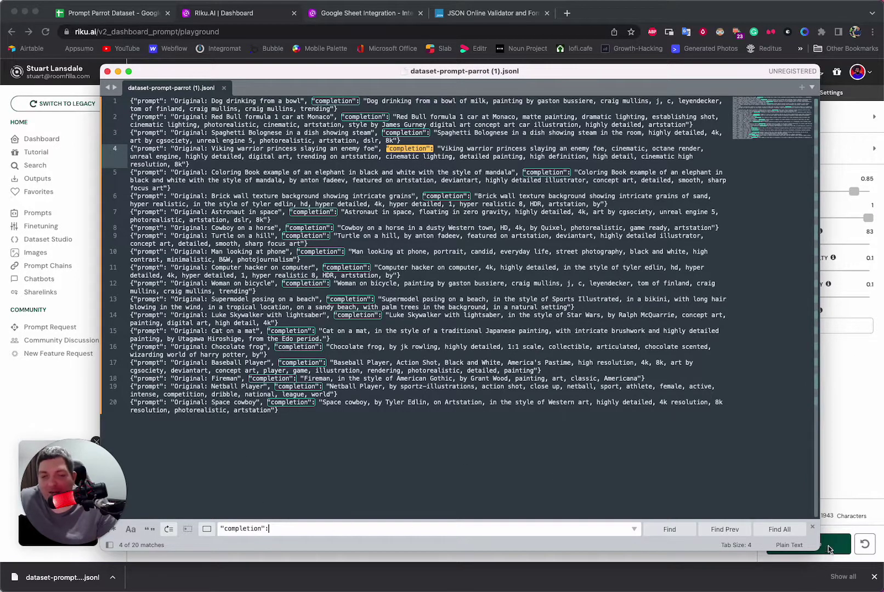
# Place a caret before each of the 20 prompts' closing quotes and insert \n### there.
pyautogui.click(779, 530)
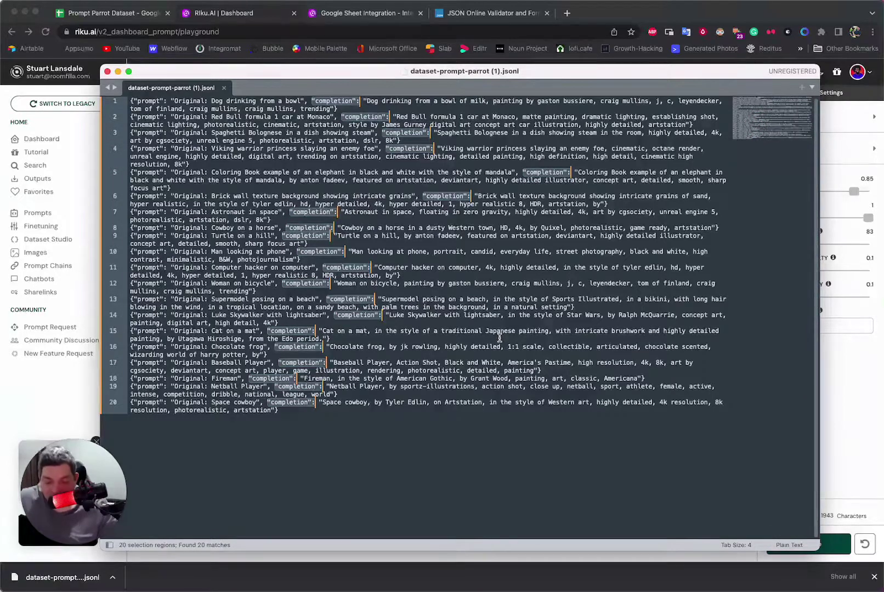
pyautogui.press('Left')
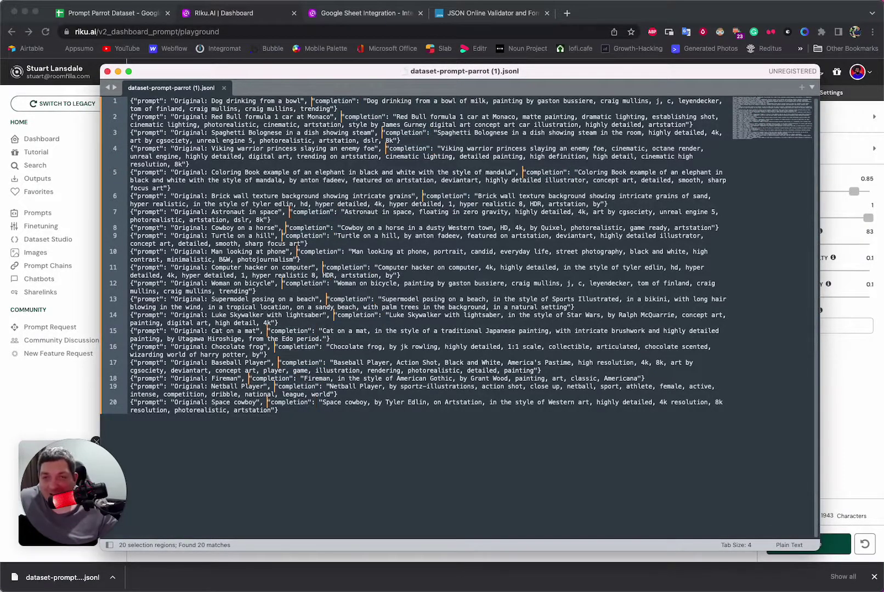
pyautogui.press('Left')
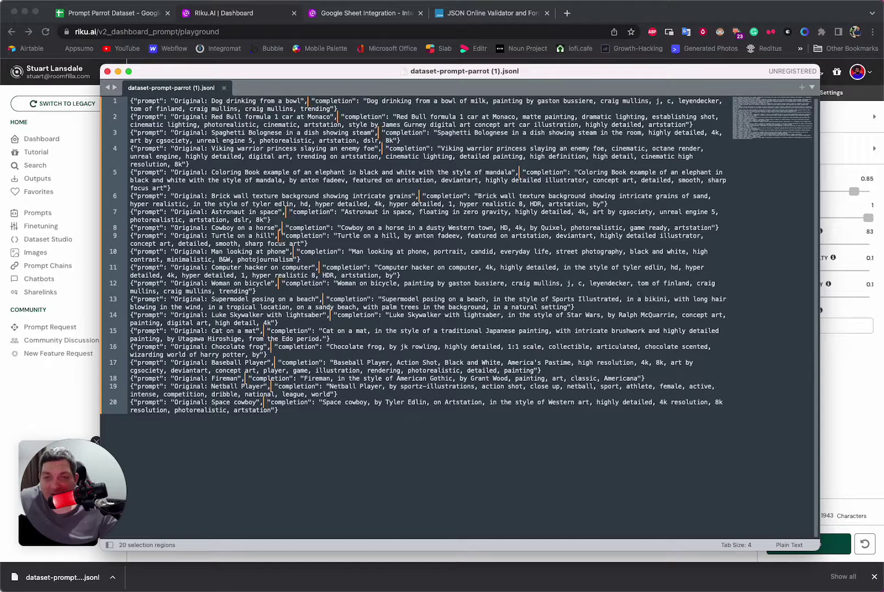
pyautogui.press('Left')
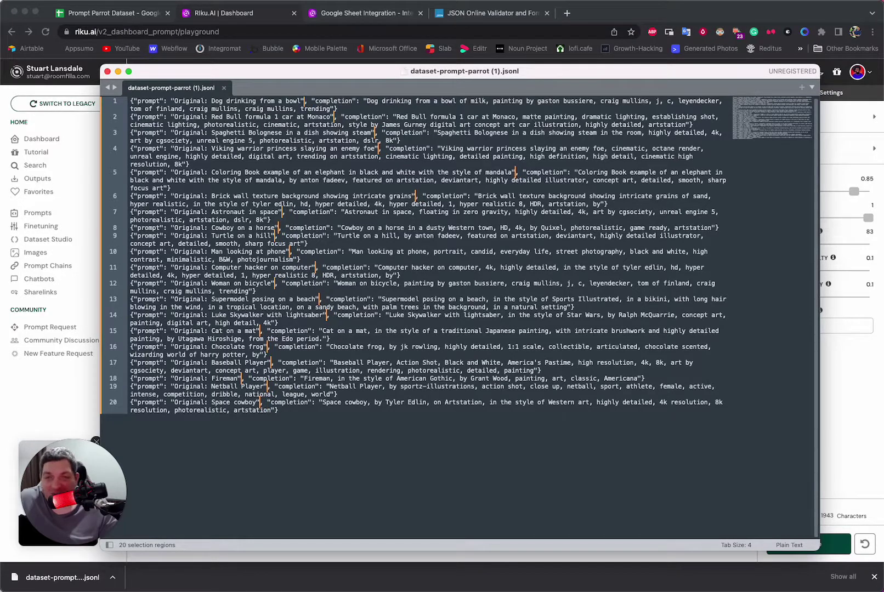
pyautogui.press('Left')
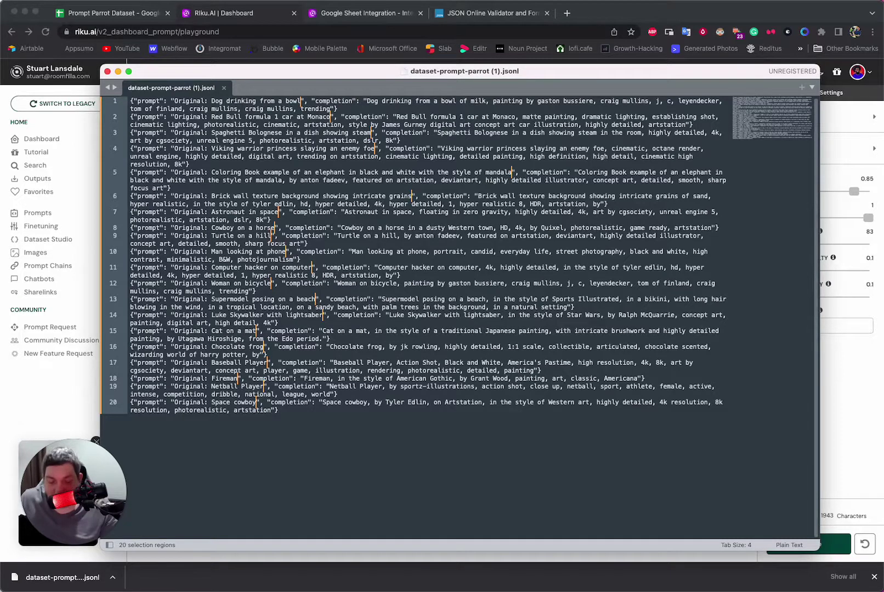
pyautogui.press('Return')
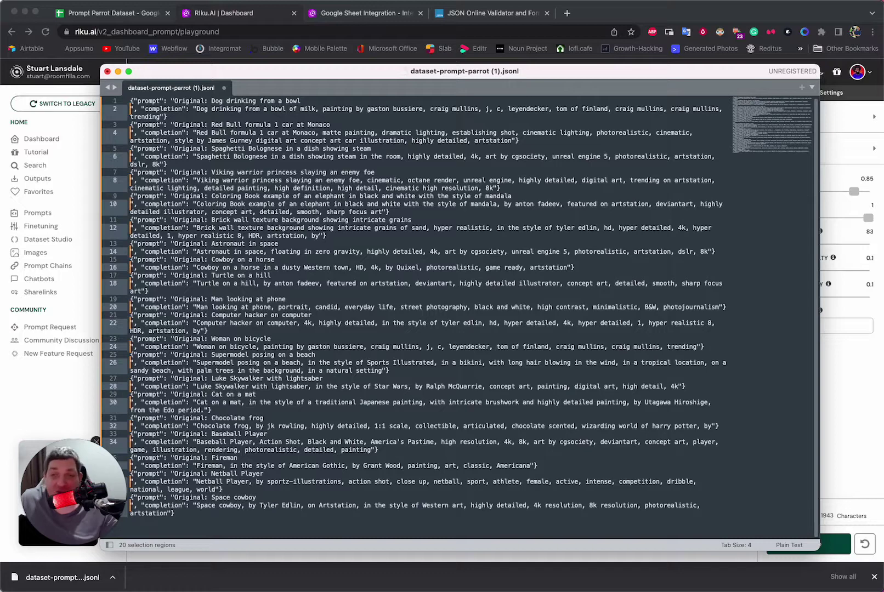
pyautogui.press('BackSpace')
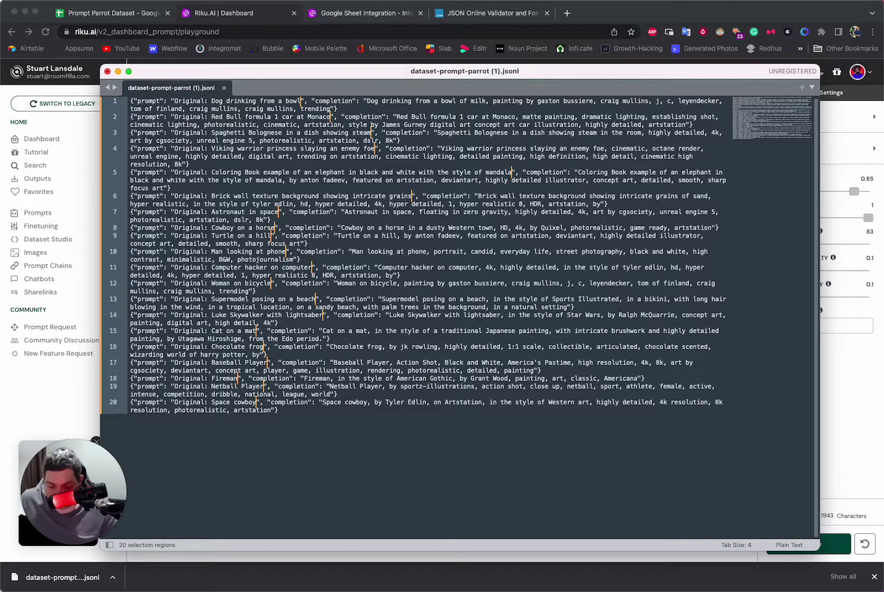
pyautogui.write('\\n')
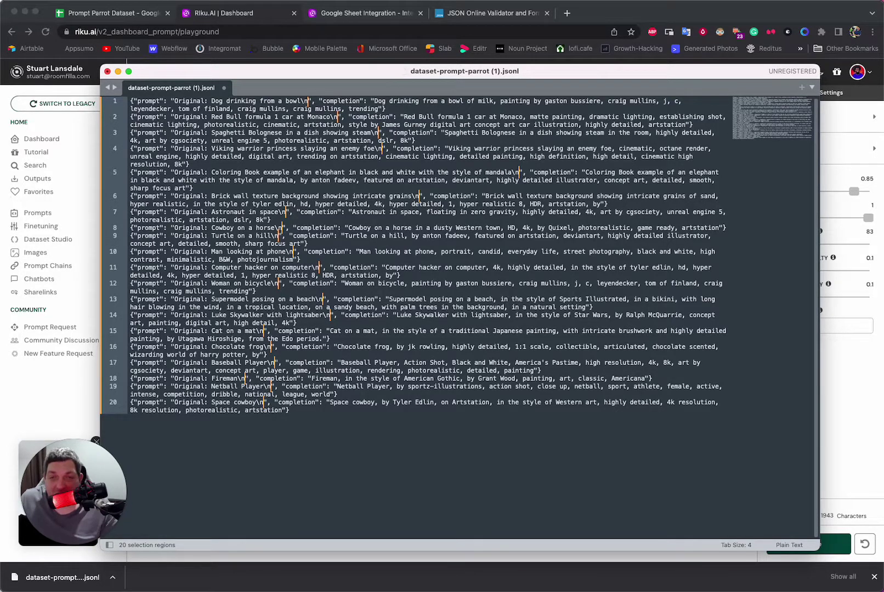
pyautogui.write('###')
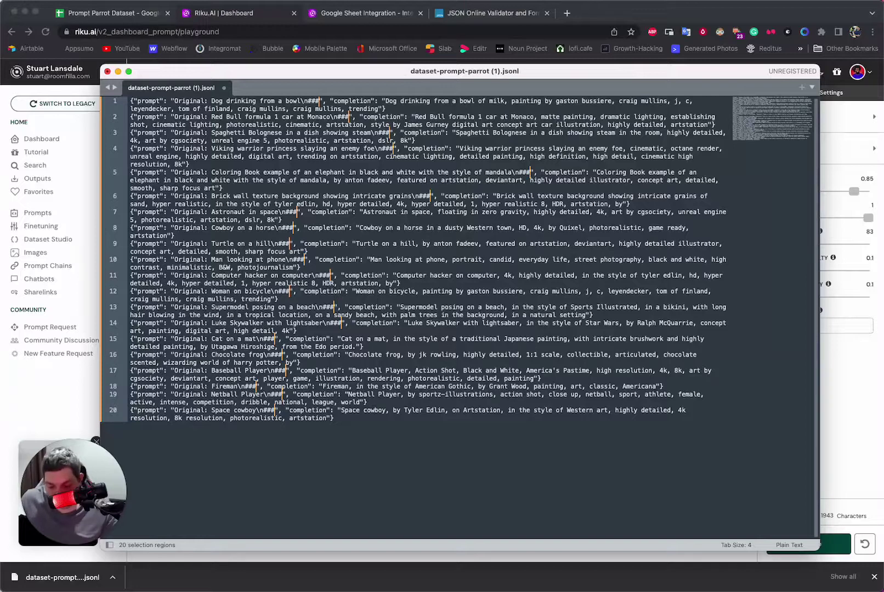
pyautogui.write('\\n')
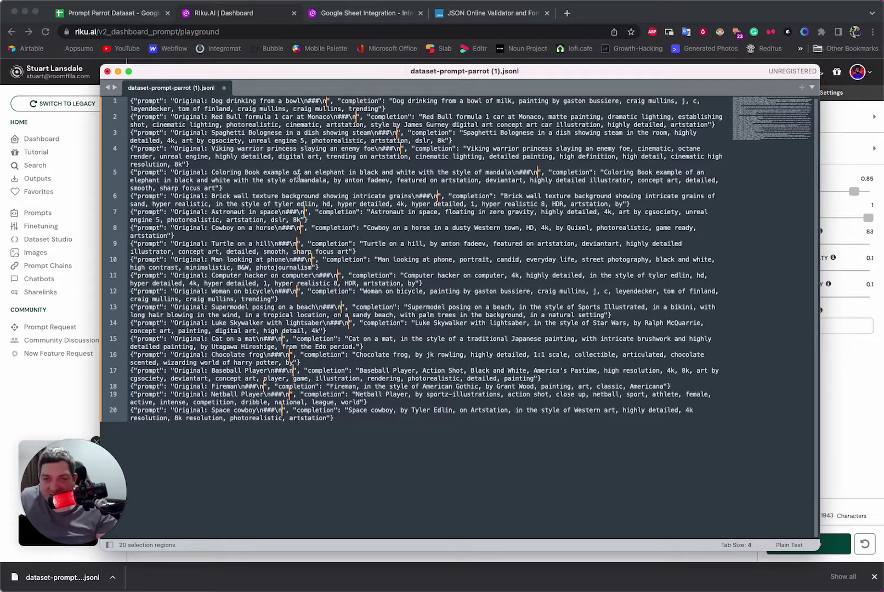
# Clear the multiple carets, save dataset-prompt-parrot (1).jsonl, and close its Sublime Text window.
pyautogui.click(377, 193)
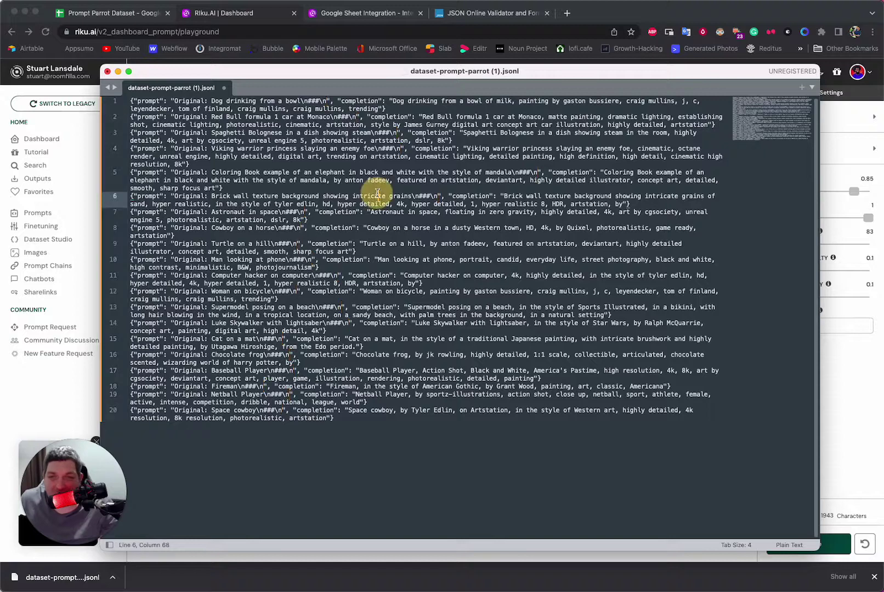
pyautogui.click(362, 157)
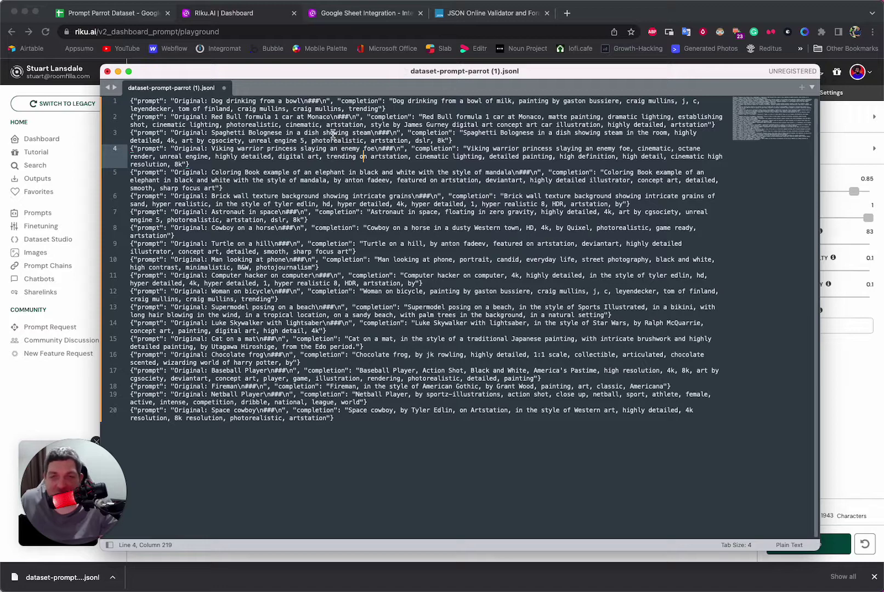
pyautogui.press('super+s')
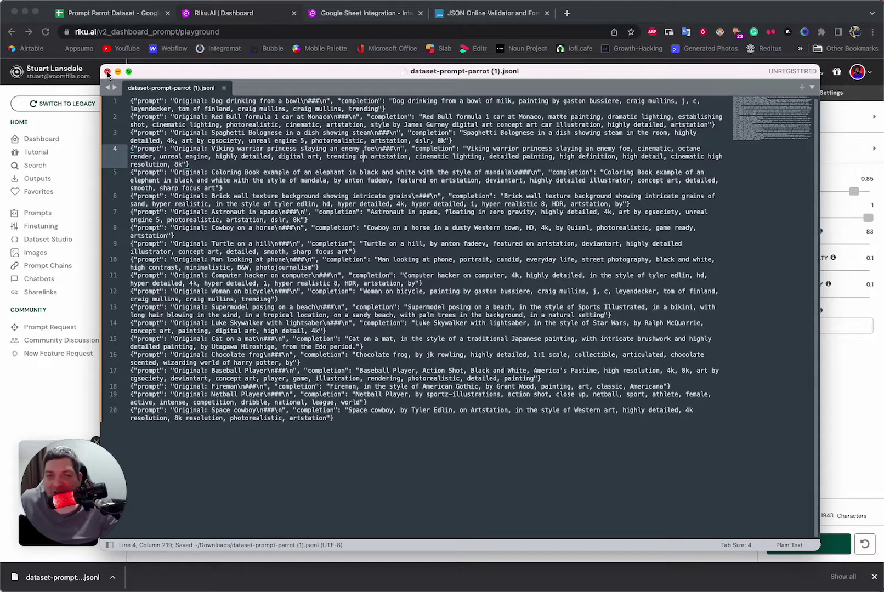
pyautogui.click(508, 307)
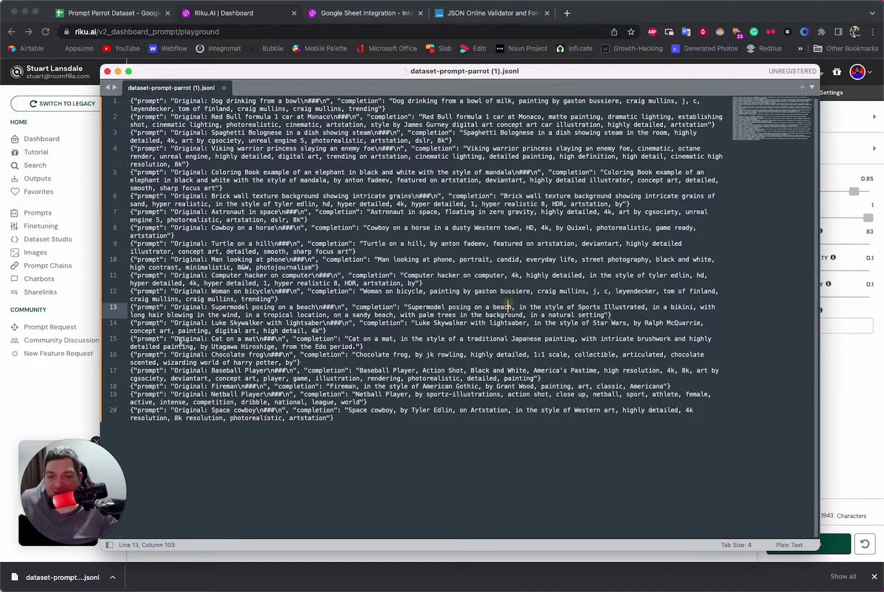
pyautogui.click(107, 72)
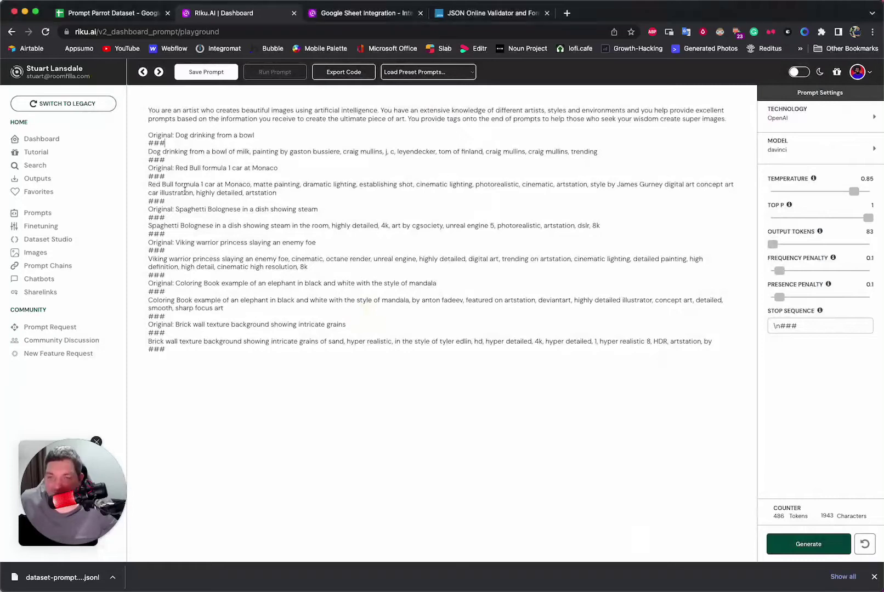
# Start a new fine-tune model and upload dataset-prompt-parrot (1).jsonl as its training data.
pyautogui.click(41, 226)
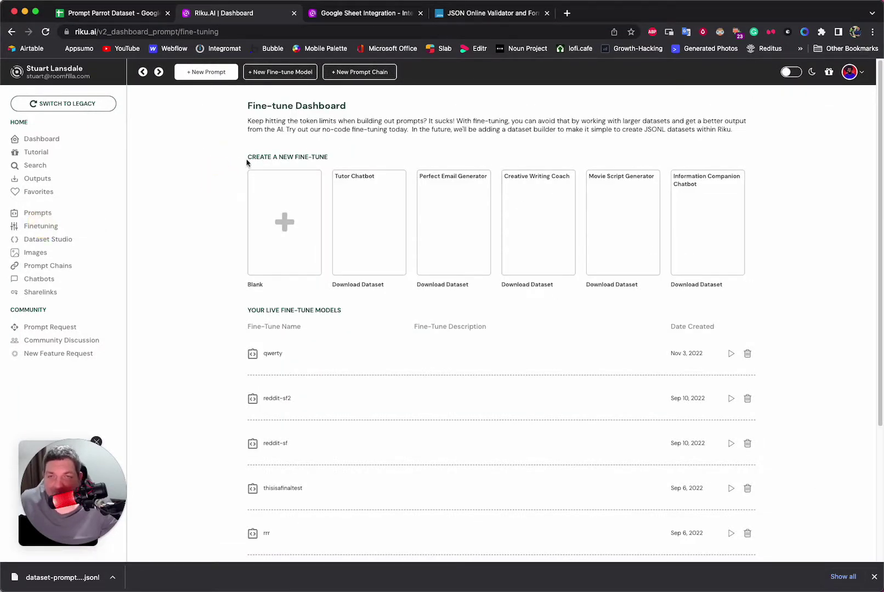
pyautogui.click(269, 75)
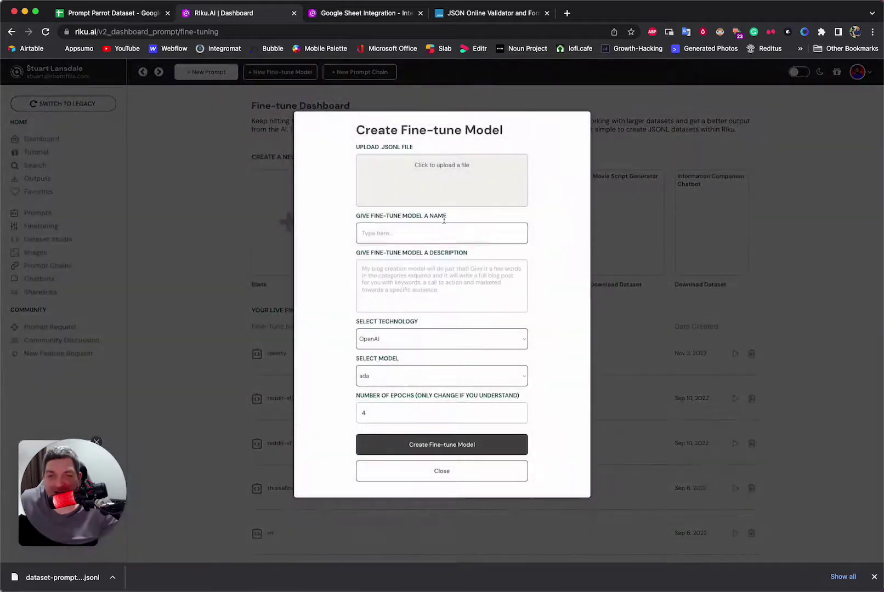
pyautogui.click(426, 185)
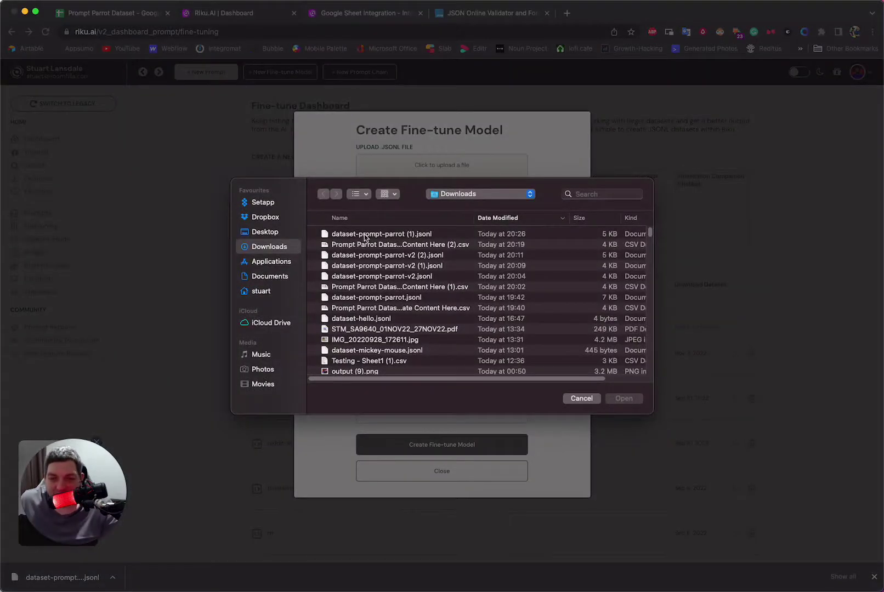
pyautogui.doubleClick(365, 235)
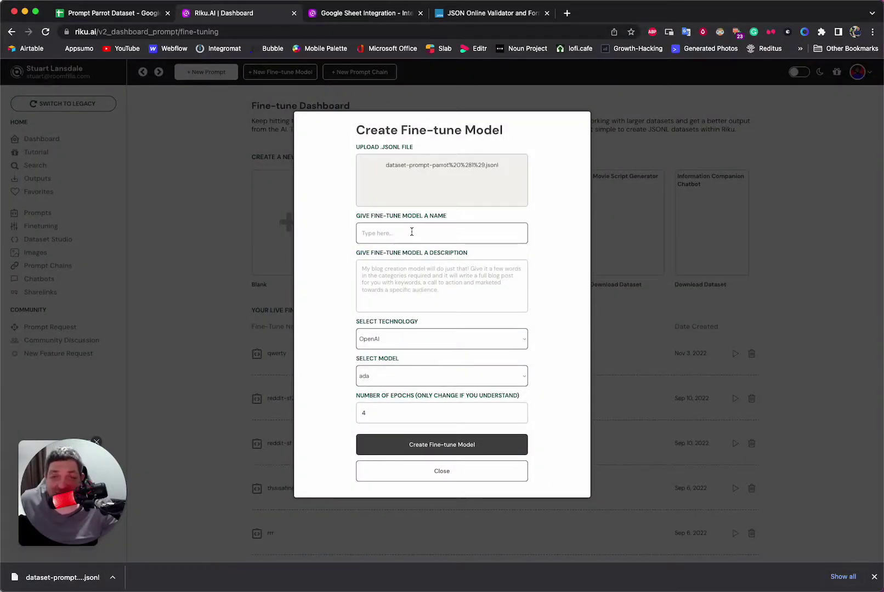
# Name the model prompt-parrot and describe it as a basic 20-example model for expanding image-AI prompts.
pyautogui.click(412, 232)
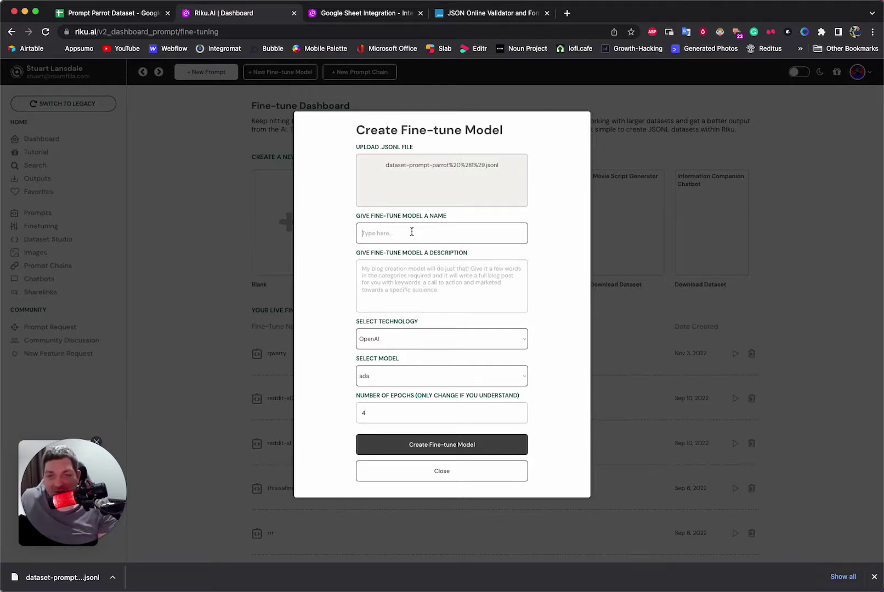
pyautogui.write('prompt-pat')
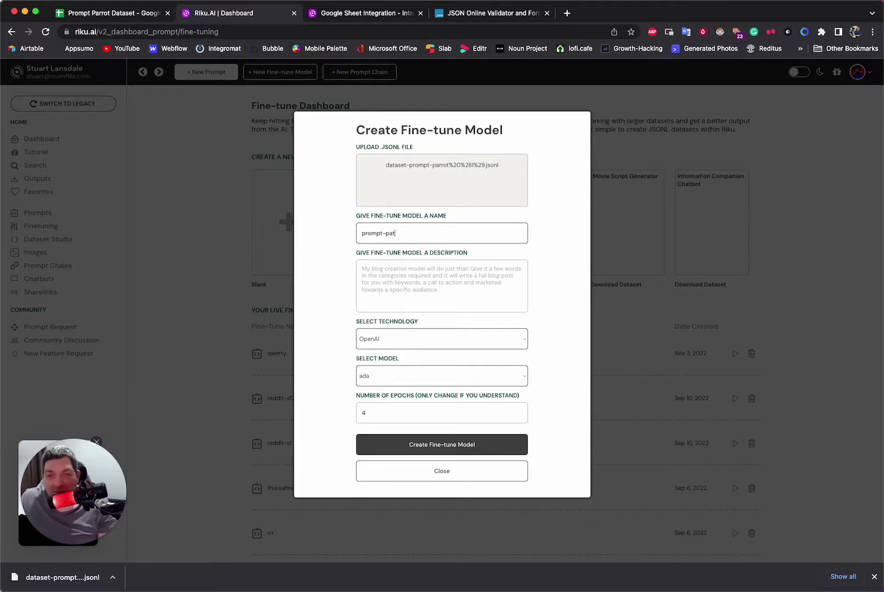
pyautogui.click(413, 296)
pyautogui.write('This i')
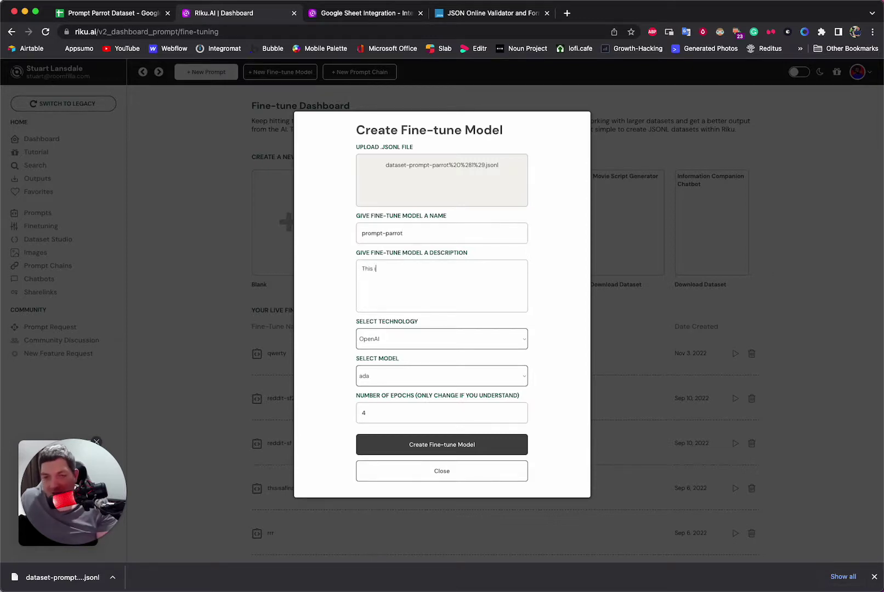
pyautogui.write('s a basic 20 e')
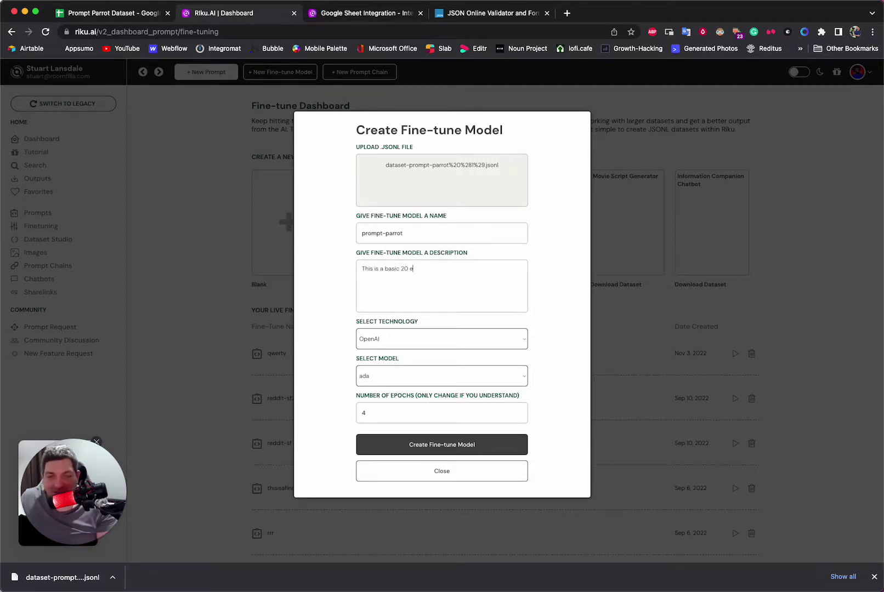
pyautogui.write('xample model for ')
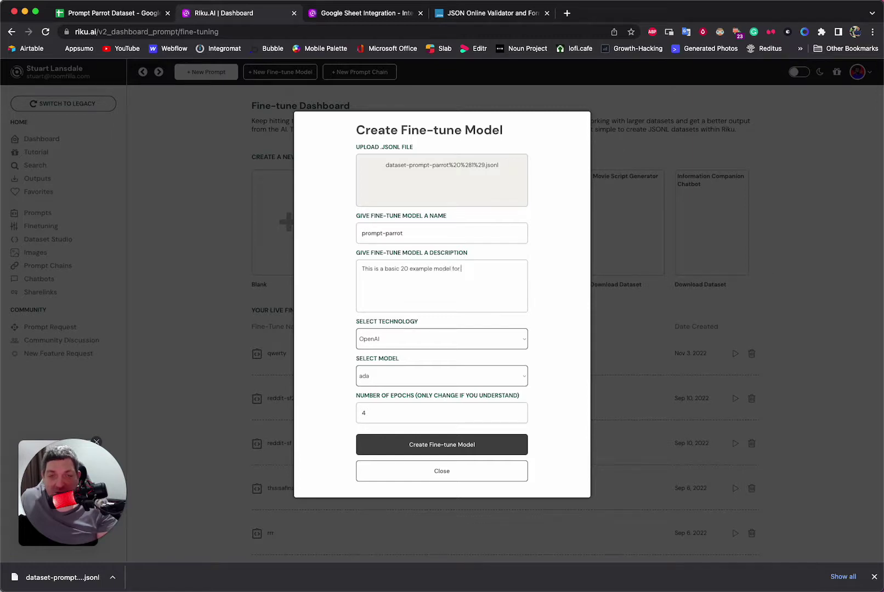
pyautogui.write('expanding te')
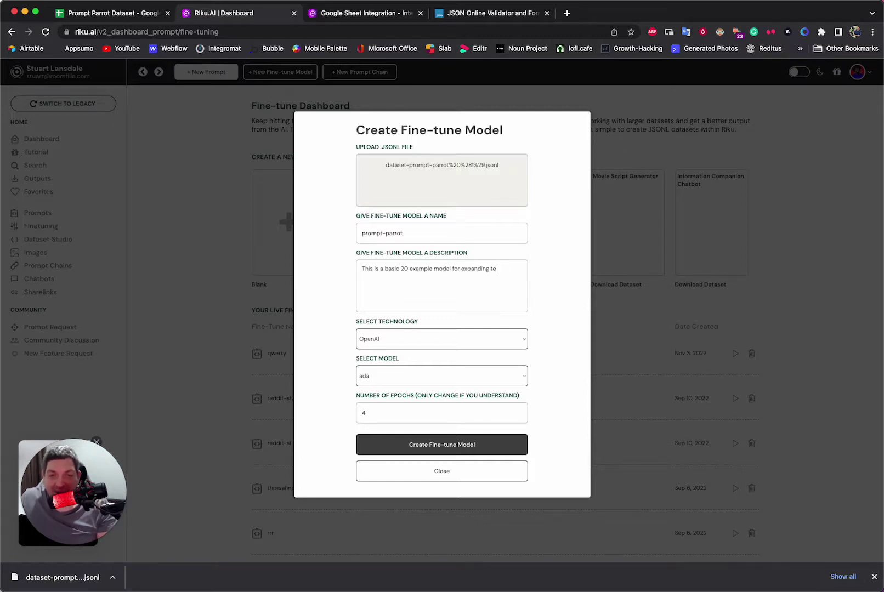
pyautogui.write('xt prompts for imag')
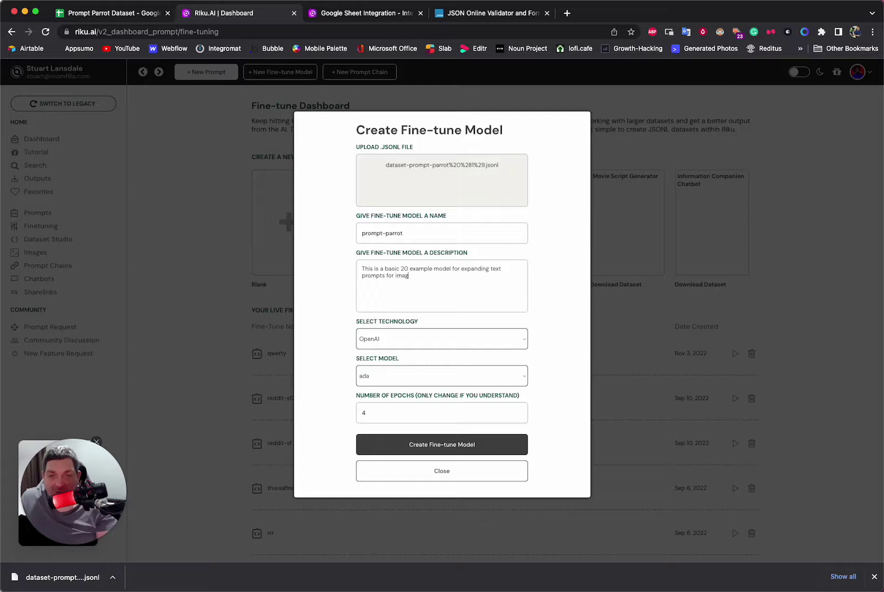
pyautogui.write('e AI. It wil')
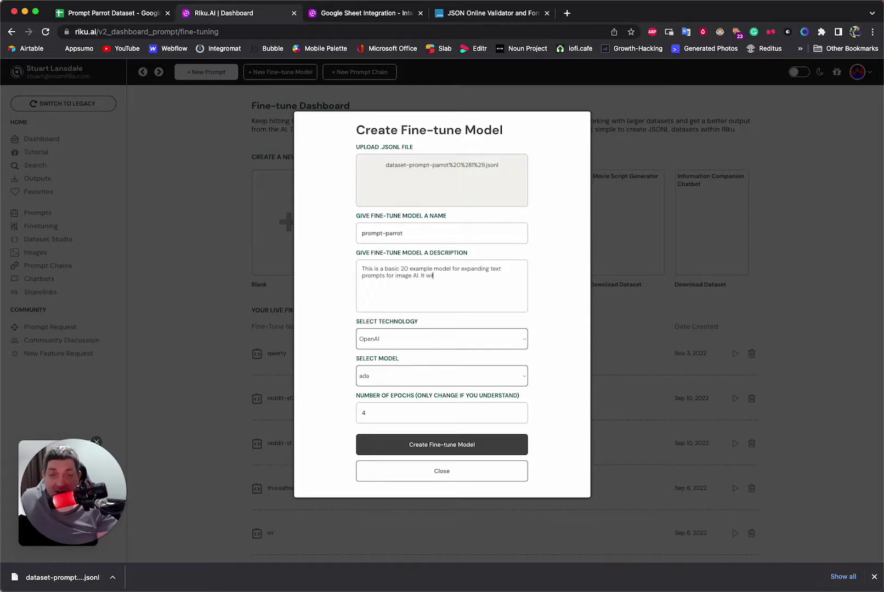
pyautogui.write('l help users to create better images by')
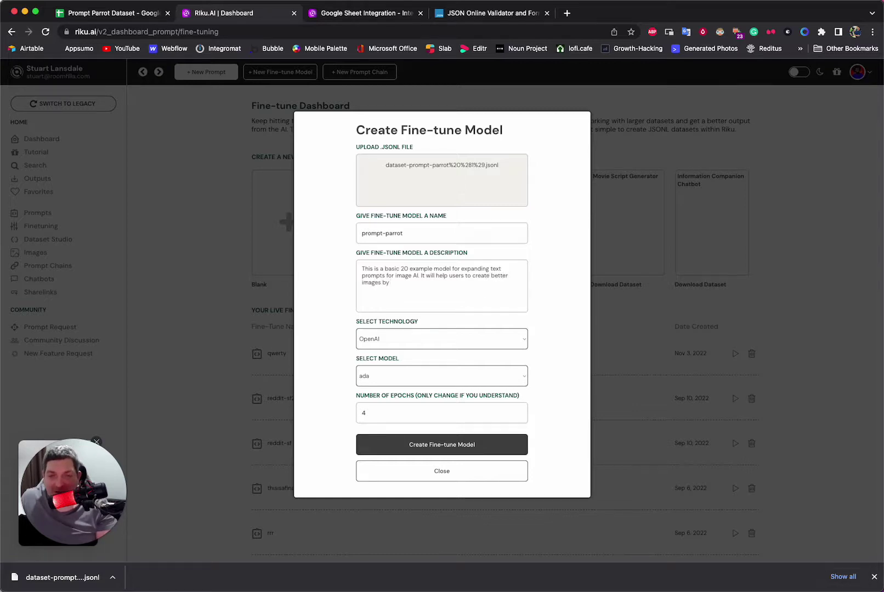
pyautogui.write(' helpin')
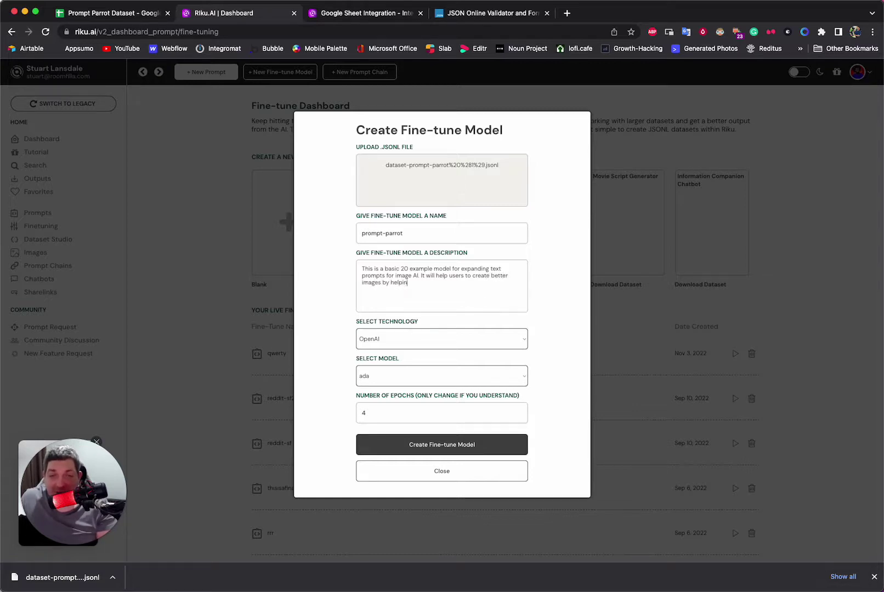
pyautogui.write('g them be more descriptive.')
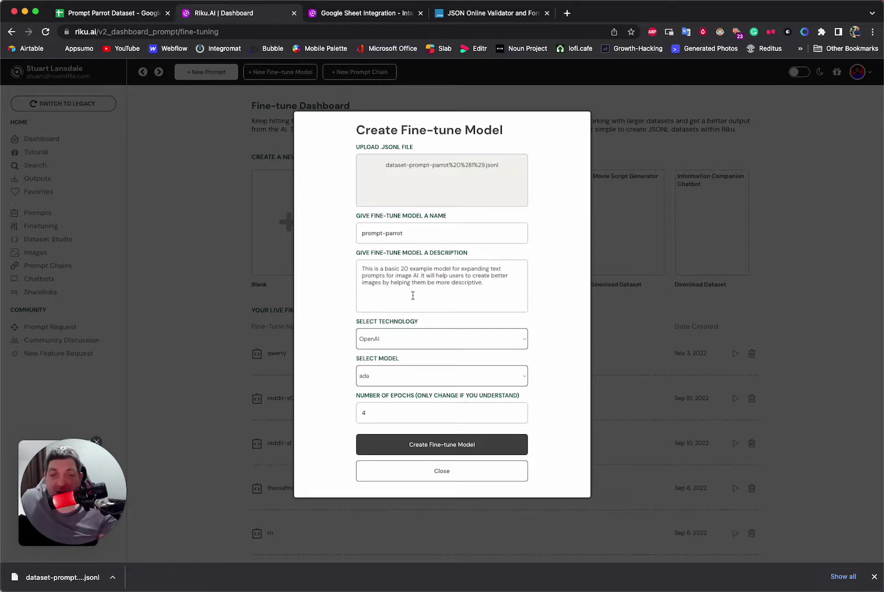
# Keep OpenAI as the technology and ada as the base model, leaving epochs at 4.
pyautogui.click(387, 343)
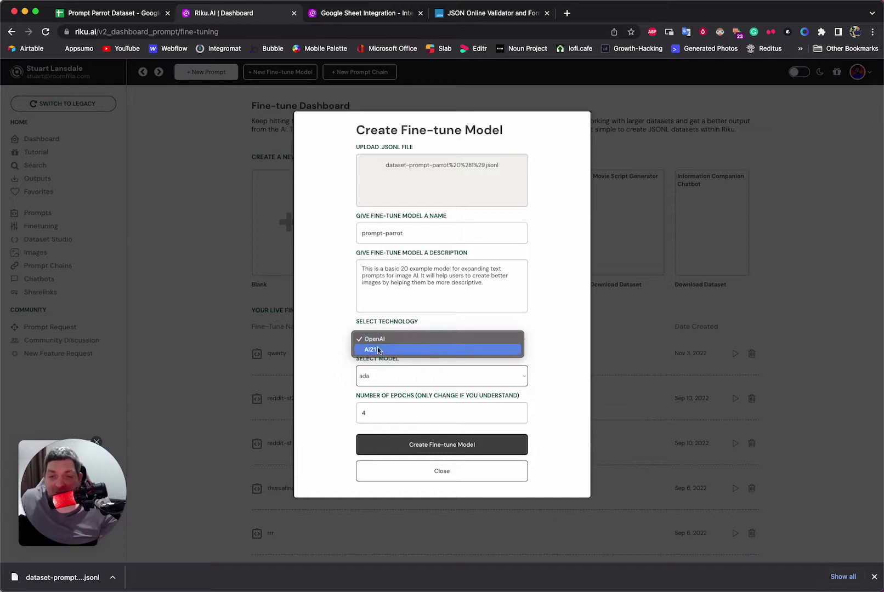
pyautogui.click(374, 340)
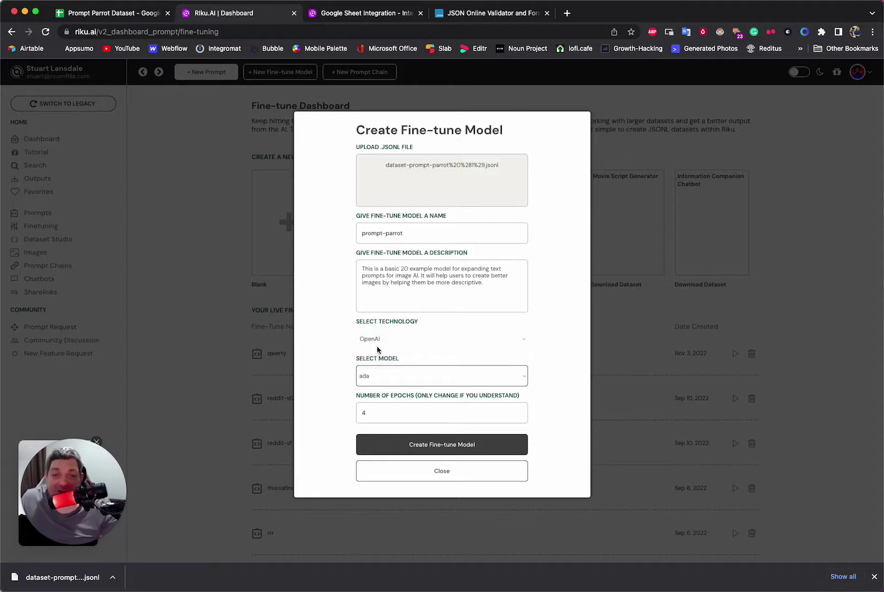
pyautogui.click(380, 345)
pyautogui.click(378, 341)
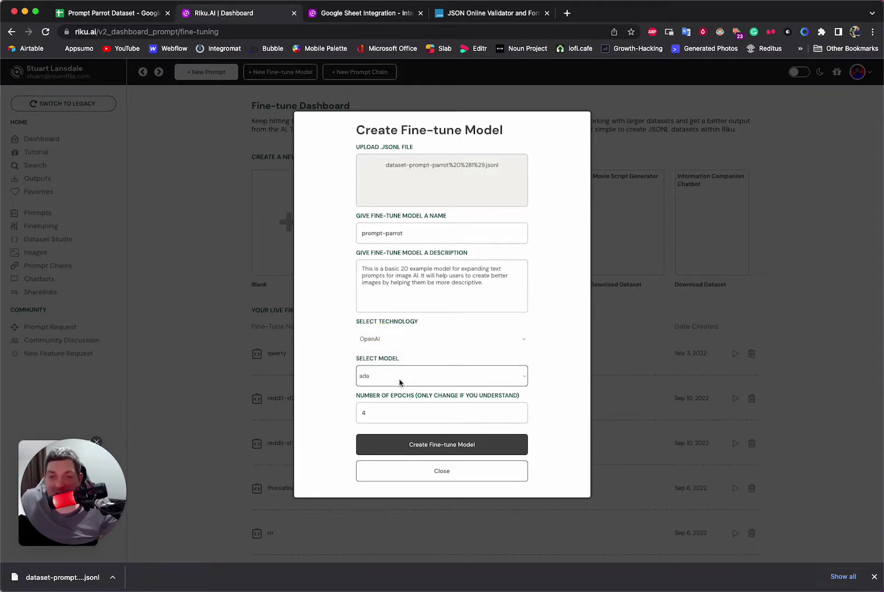
pyautogui.click(401, 384)
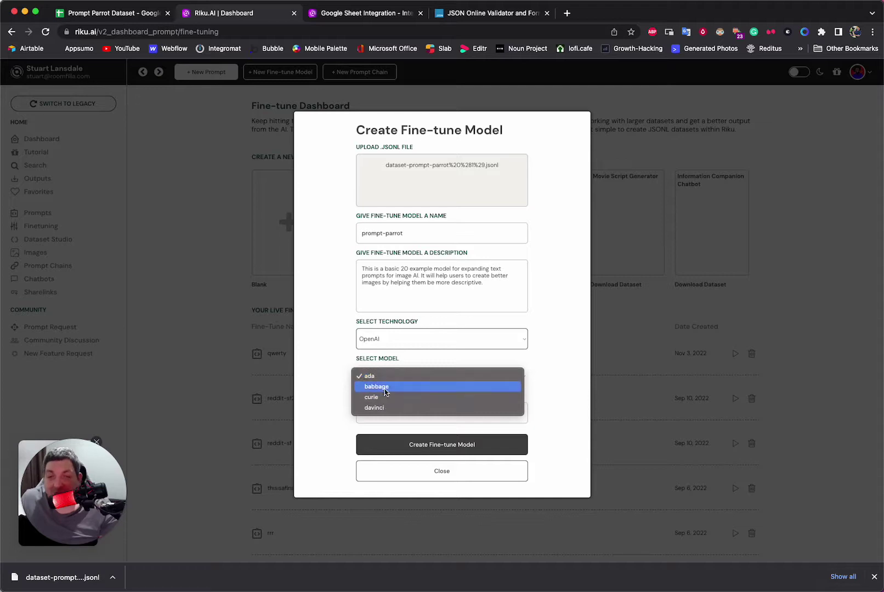
pyautogui.click(340, 358)
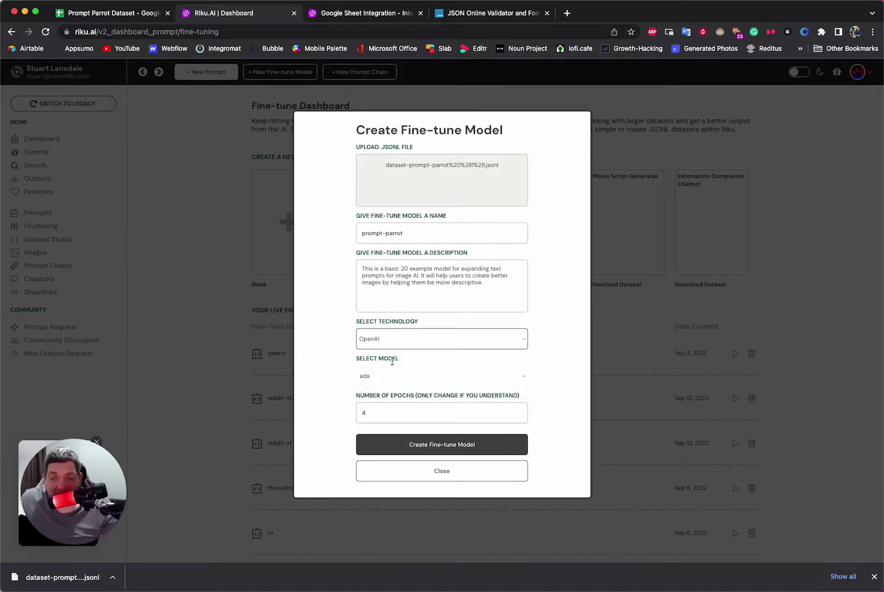
pyautogui.click(338, 374)
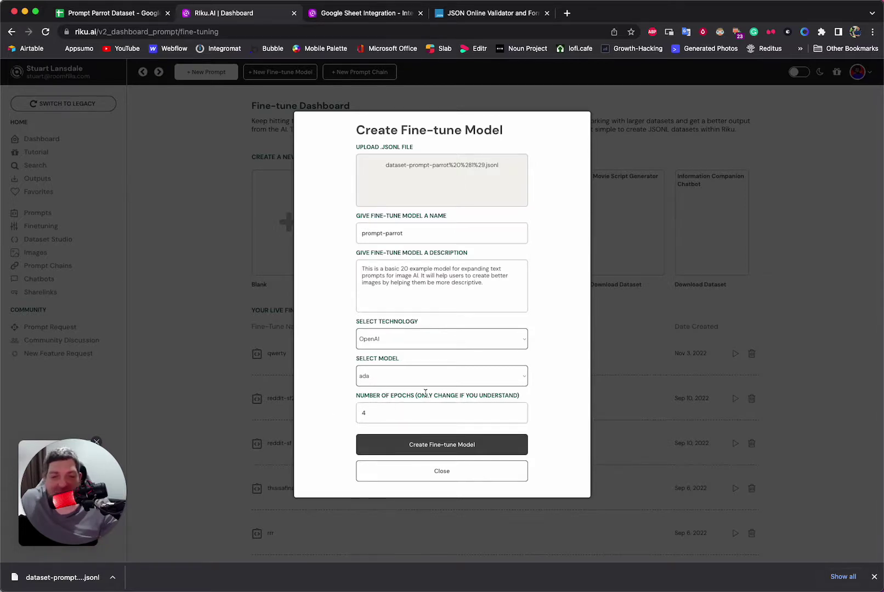
pyautogui.click(323, 450)
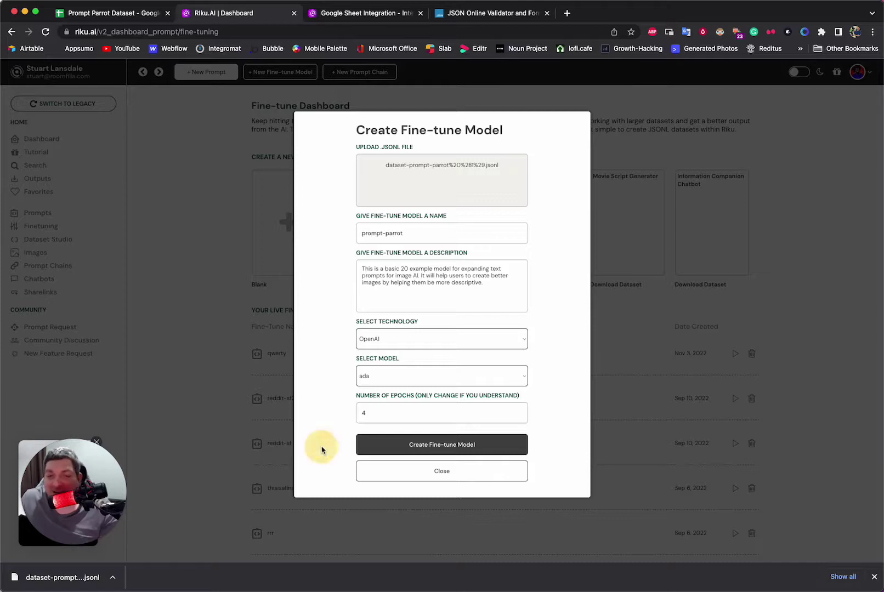
# Create the prompt-parrot fine-tune model, then start a new prompt from the main dashboard.
pyautogui.click(436, 446)
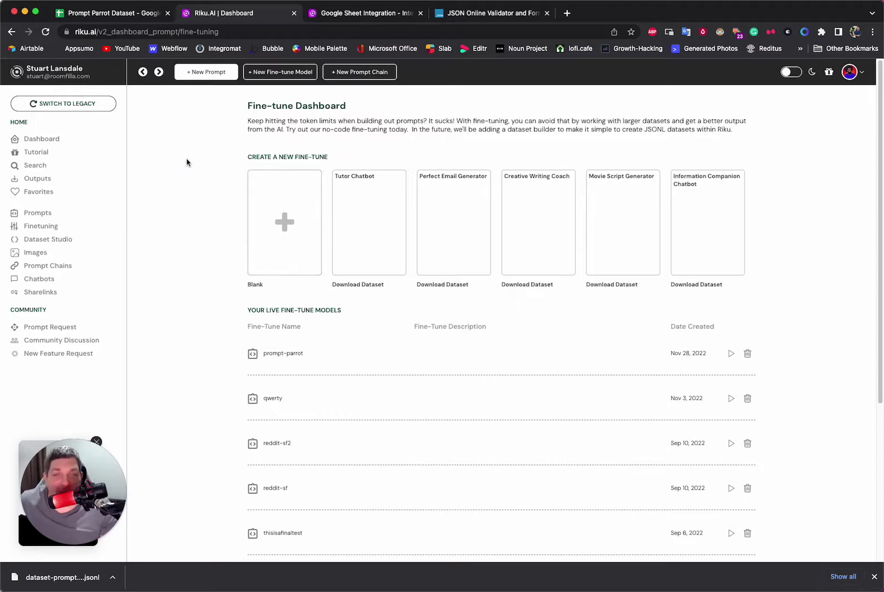
pyautogui.click(38, 144)
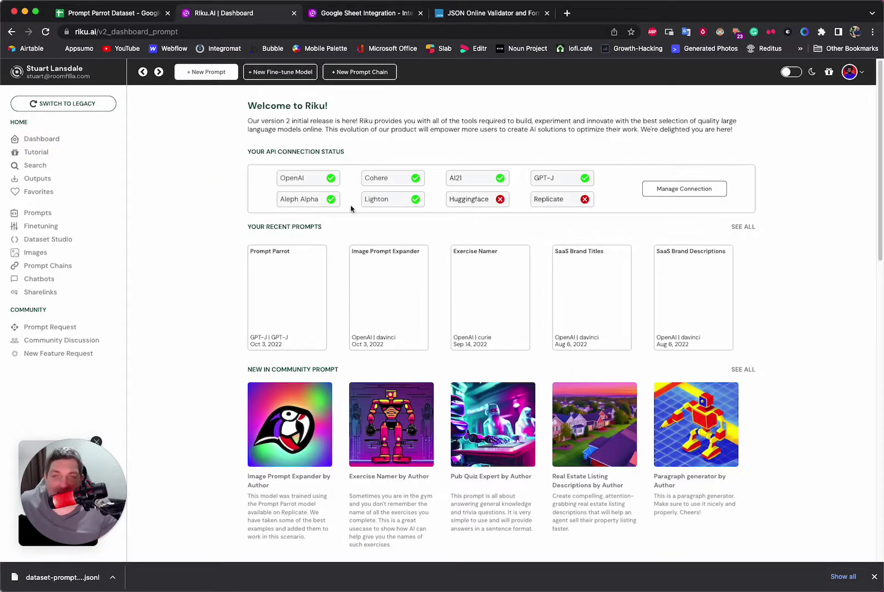
pyautogui.click(209, 80)
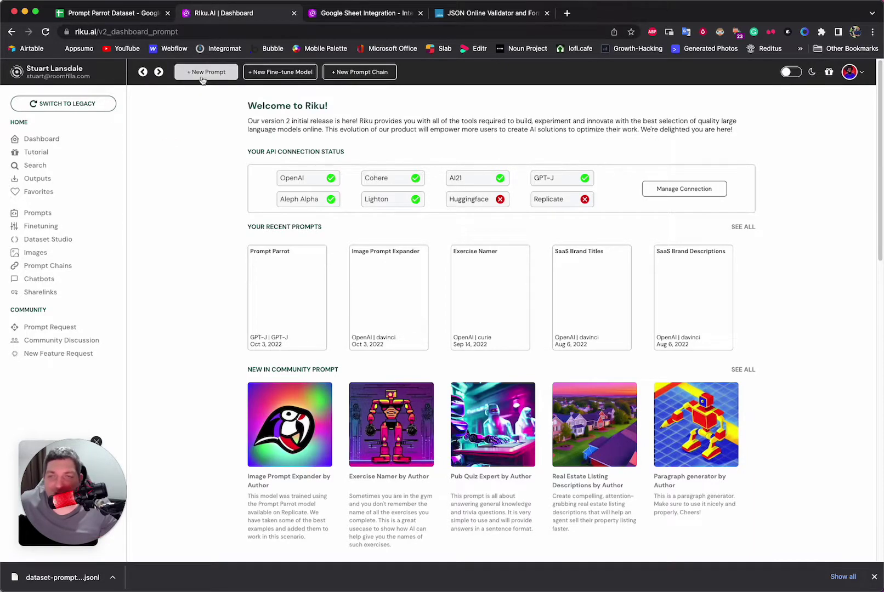
# Set the prompt's technology to Fine-tuned Models with the prompt-parrot model.
pyautogui.click(202, 80)
pyautogui.click(785, 118)
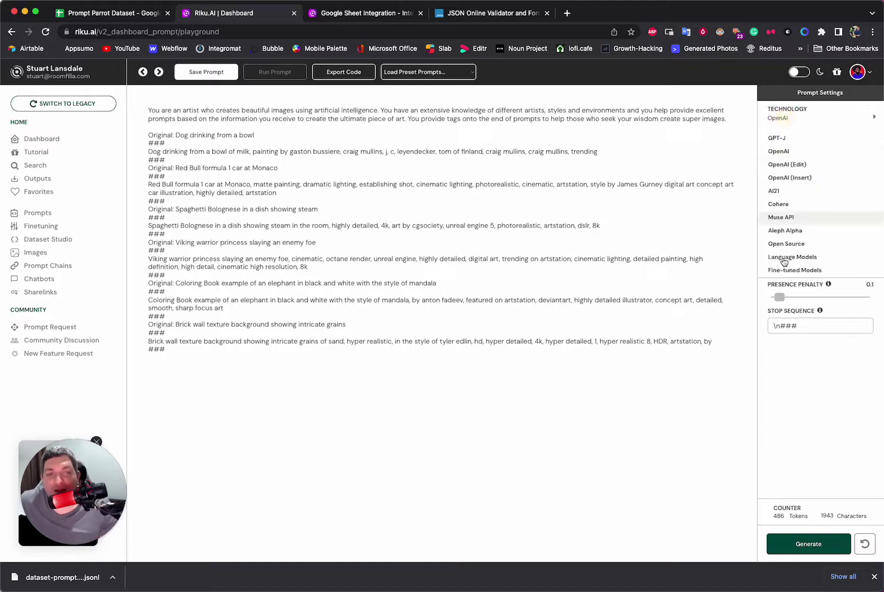
pyautogui.click(787, 272)
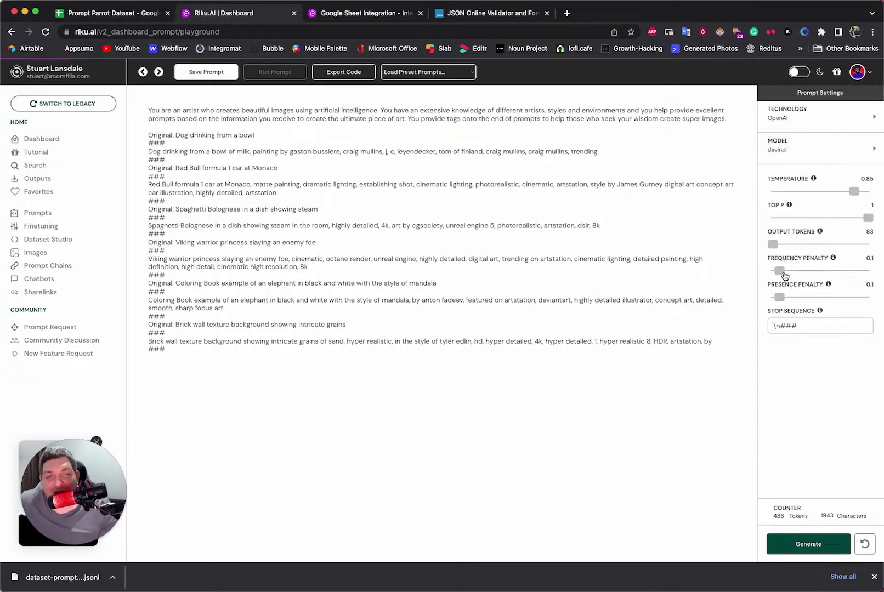
pyautogui.click(783, 152)
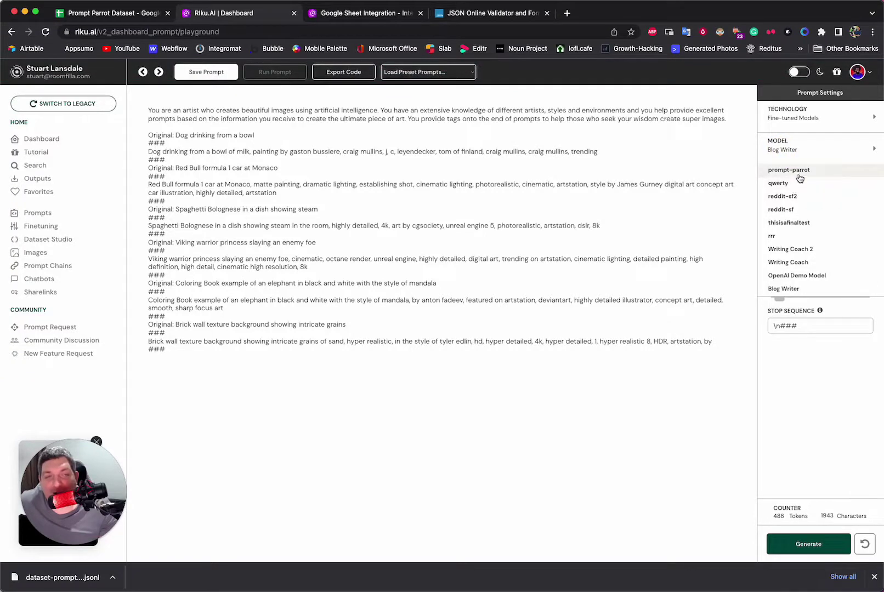
pyautogui.click(796, 170)
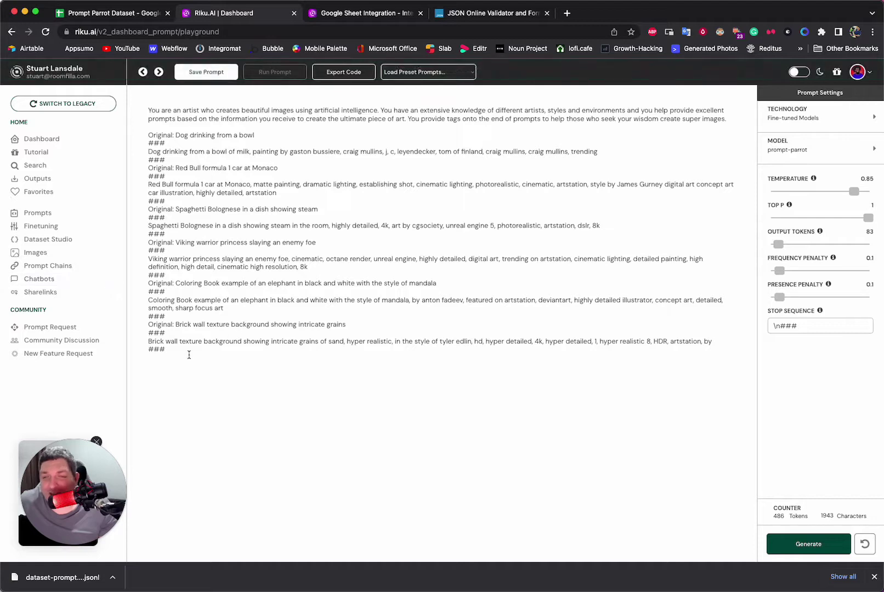
# Select all the example prompt text and delete it.
pyautogui.moveTo(189, 354); pyautogui.dragTo(198, 69)
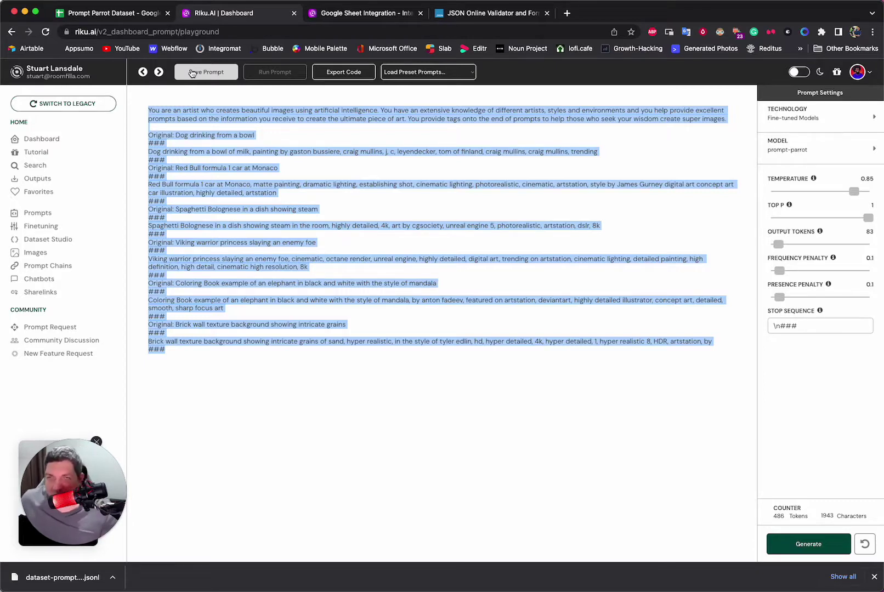
pyautogui.click(206, 204)
pyautogui.moveTo(186, 115); pyautogui.dragTo(306, 389)
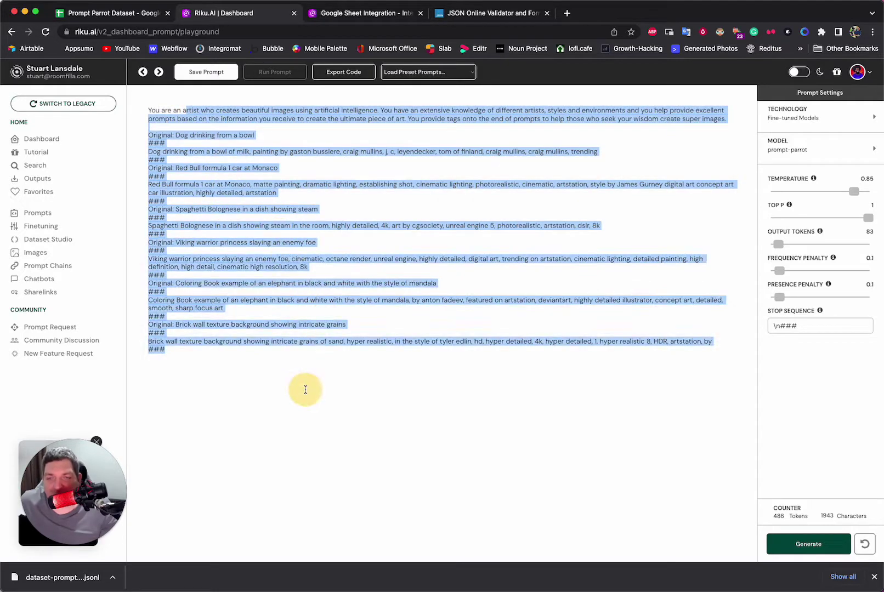
pyautogui.click(266, 383)
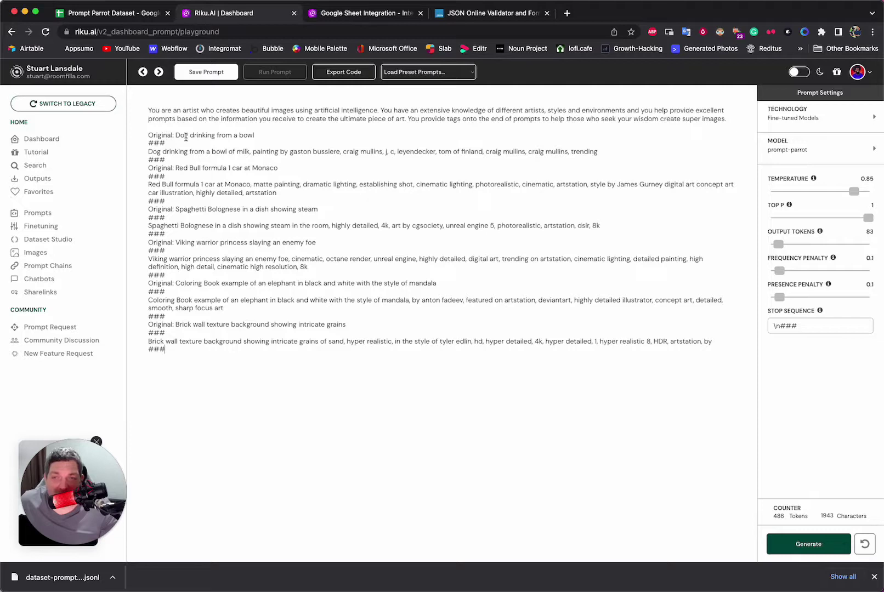
pyautogui.moveTo(165, 119); pyautogui.dragTo(258, 119)
pyautogui.click(258, 118)
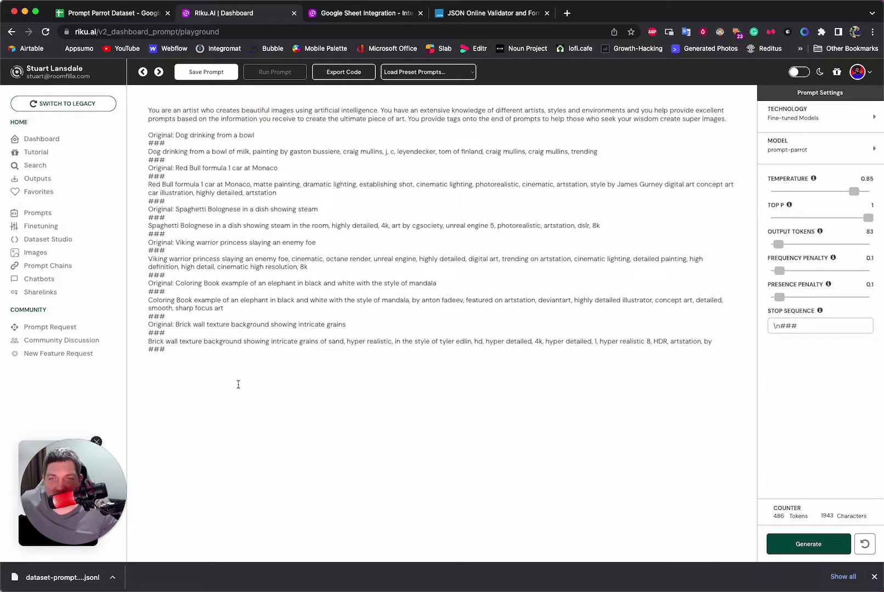
pyautogui.moveTo(210, 357); pyautogui.dragTo(149, 107)
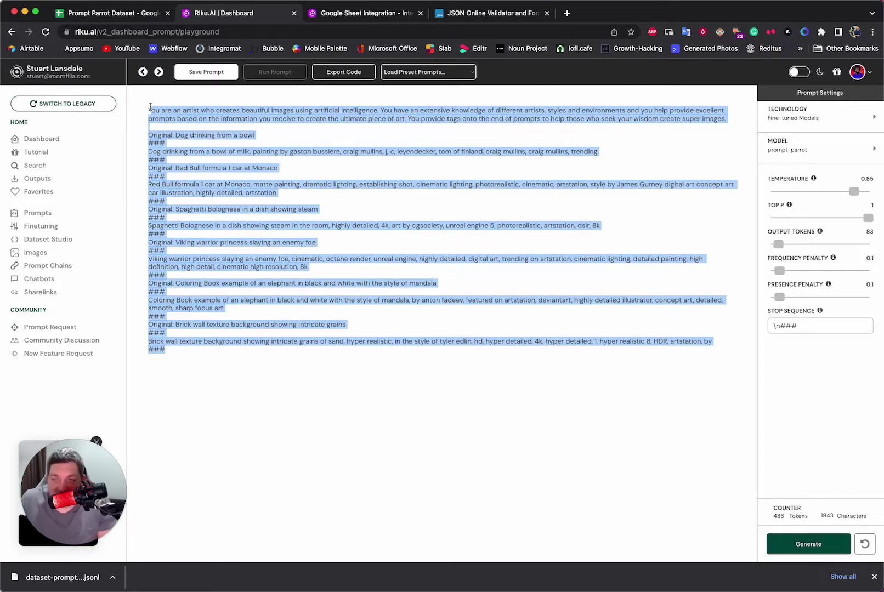
pyautogui.press('BackSpace')
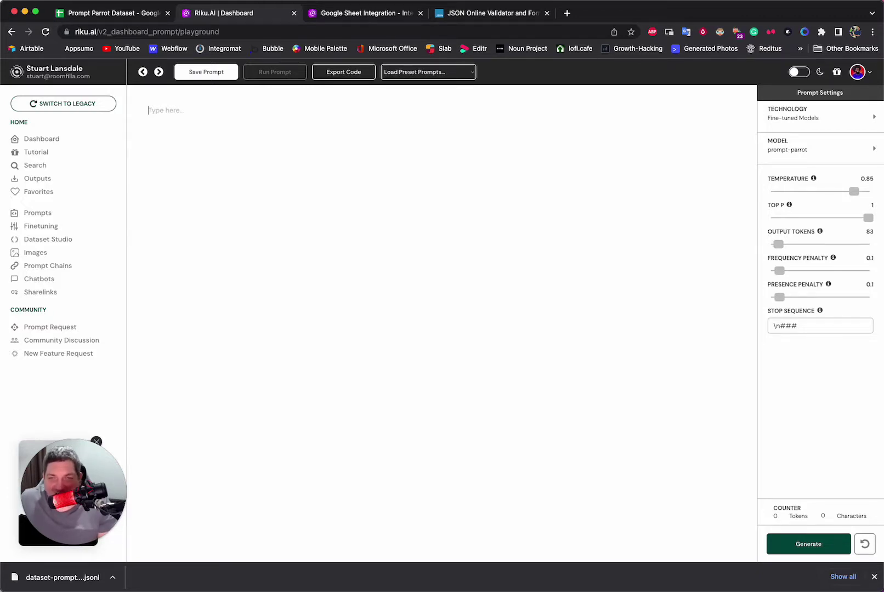
# Enter 'Original: Hippy dancing with a guitar' followed by a ### separator line.
pyautogui.write('Original')
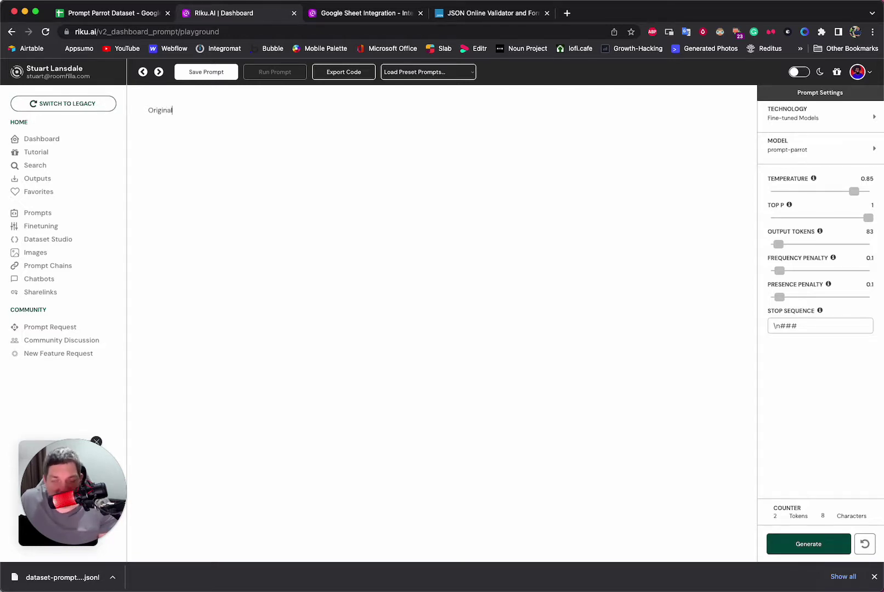
pyautogui.write(': ')
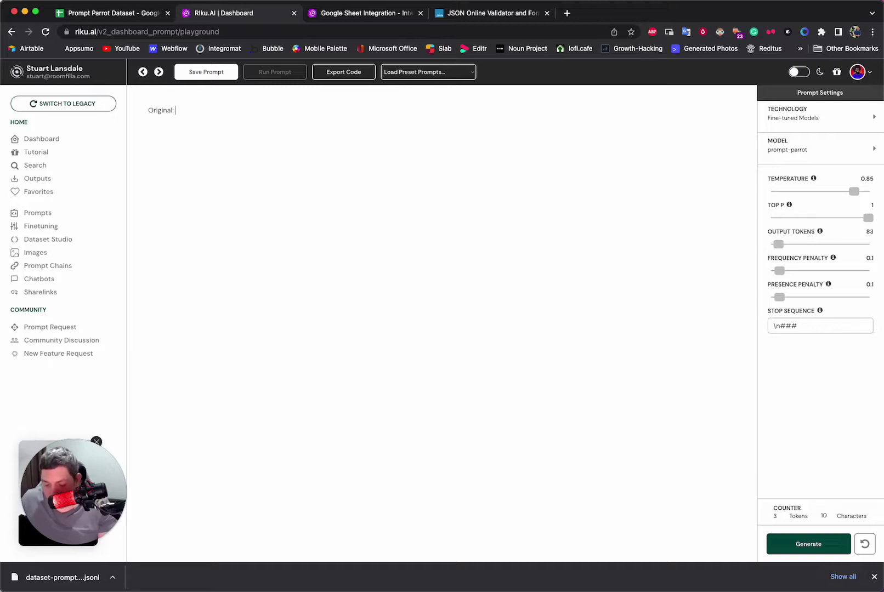
pyautogui.write('Hippy')
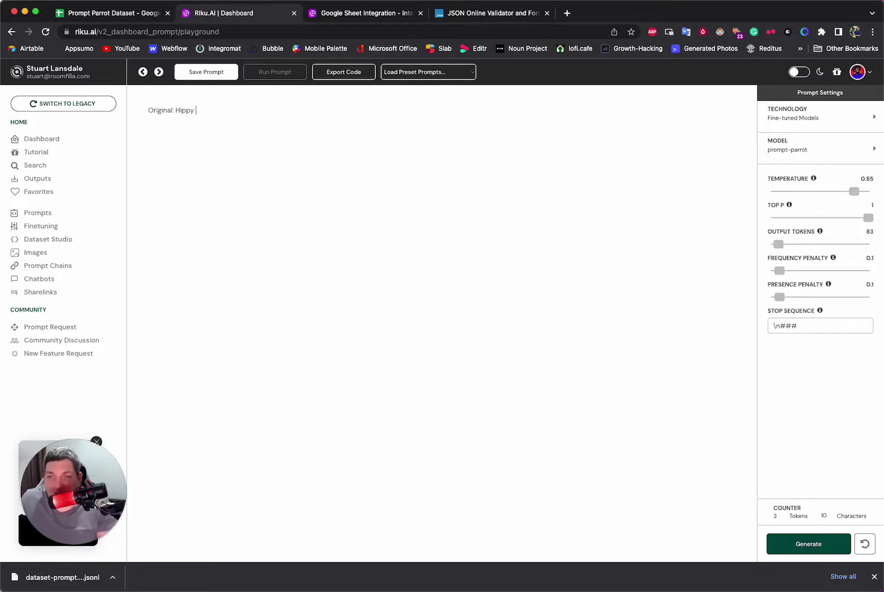
pyautogui.write(' danci')
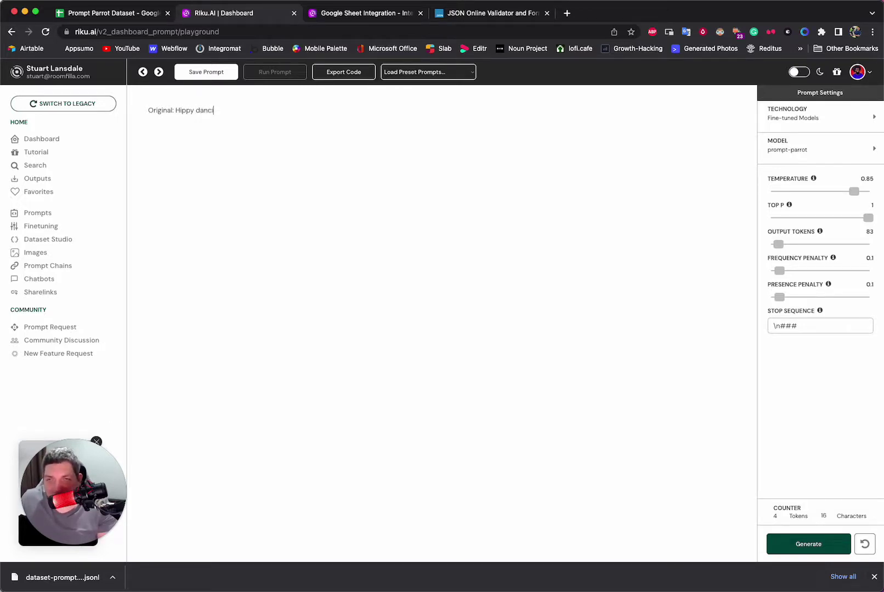
pyautogui.write('ng with a guitar ')
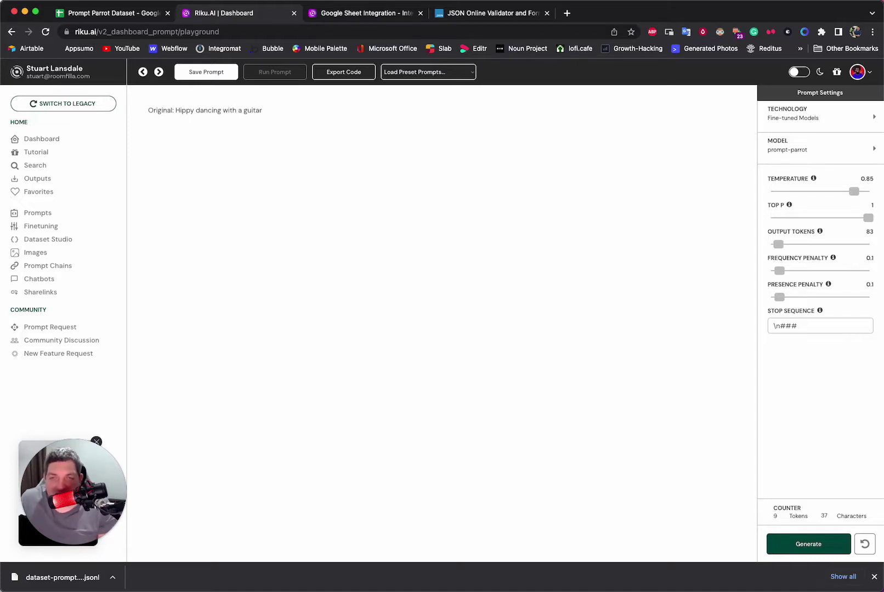
pyautogui.write('###')
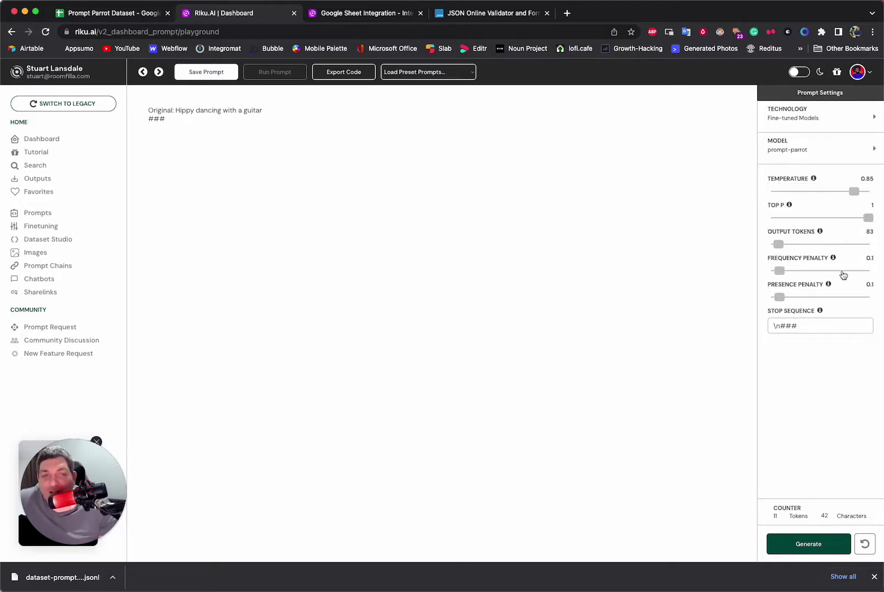
pyautogui.moveTo(791, 207)
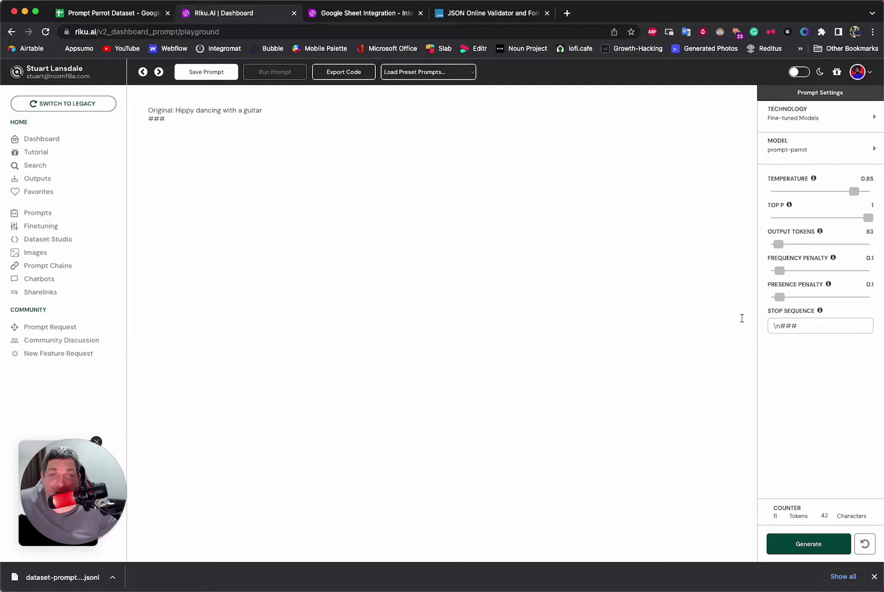
pyautogui.click(329, 154)
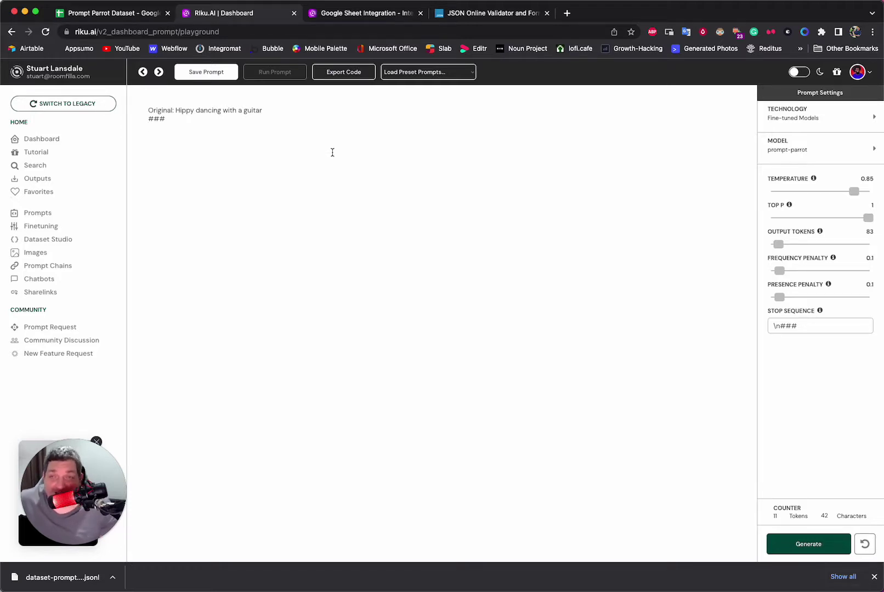
# View the saved Prompt Parrot conversion in Dataset Studio's CSV to JSONL Converter.
pyautogui.click(54, 244)
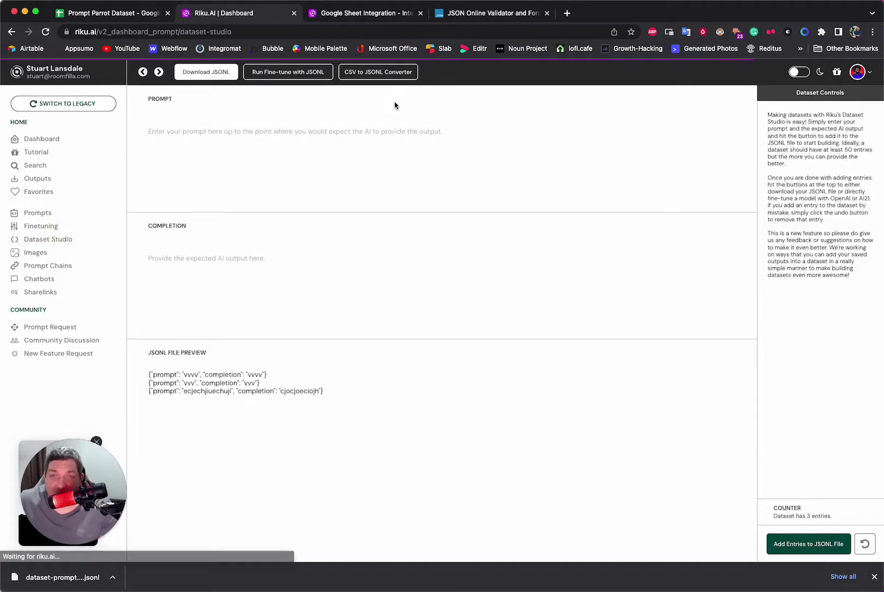
pyautogui.click(383, 74)
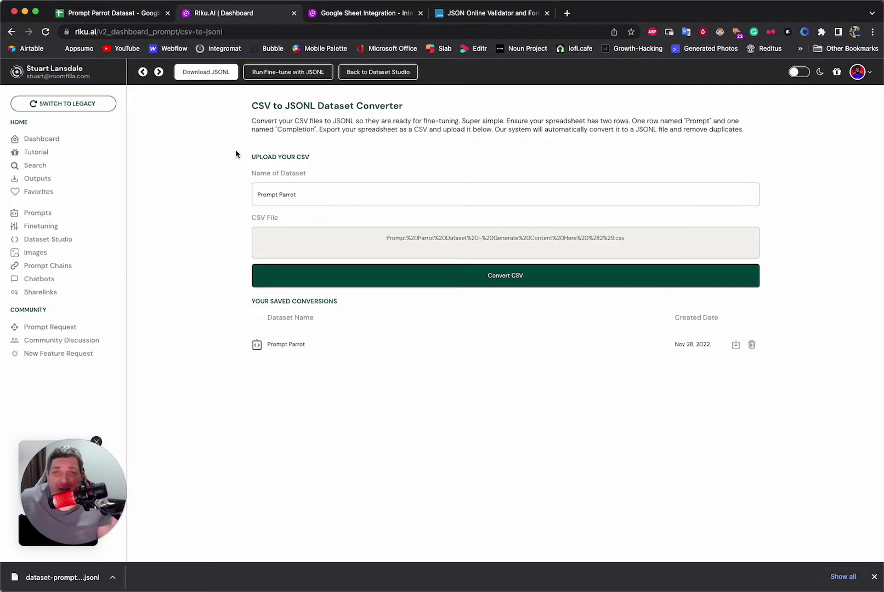
pyautogui.click(130, 16)
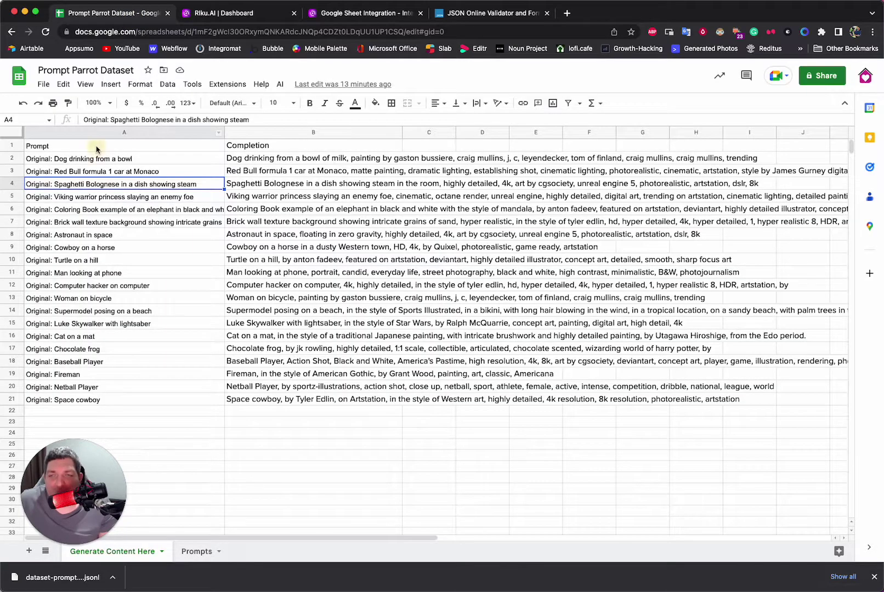
# Inspect the Prompt and Completion headers and the =AI(A15) formula in B15.
pyautogui.click(81, 151)
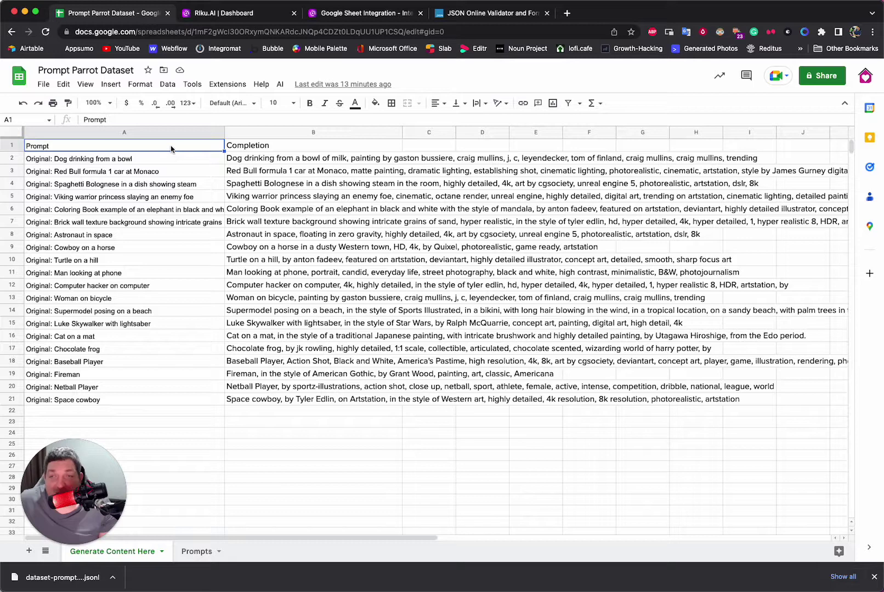
pyautogui.click(270, 149)
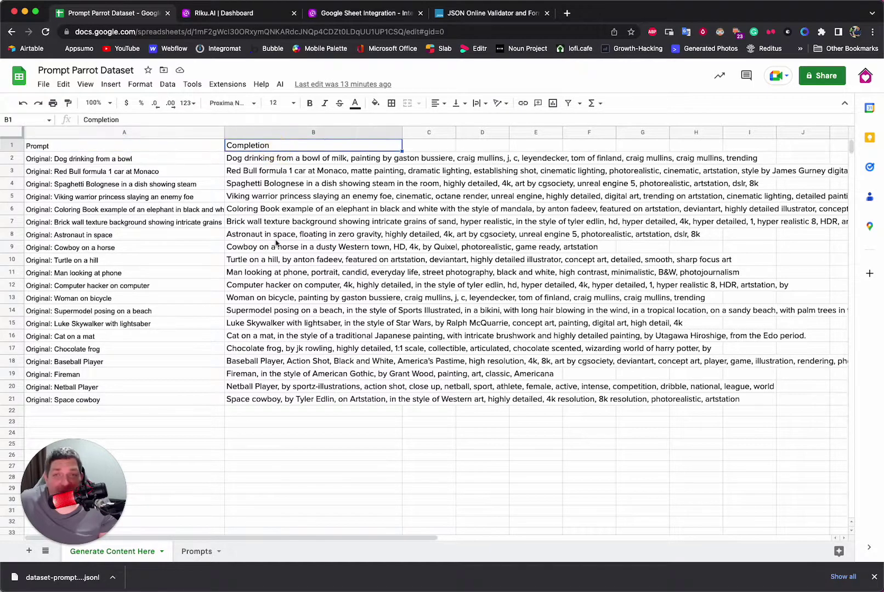
pyautogui.click(279, 324)
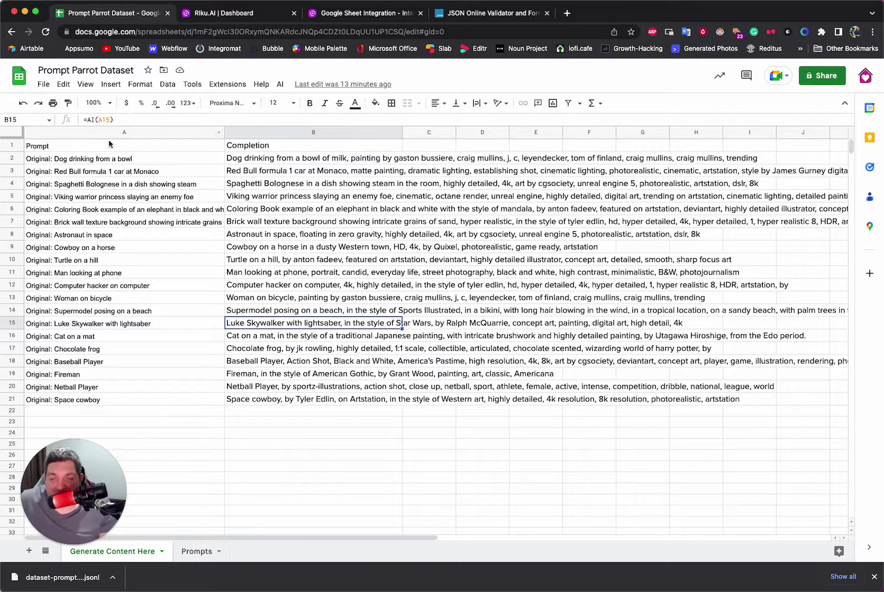